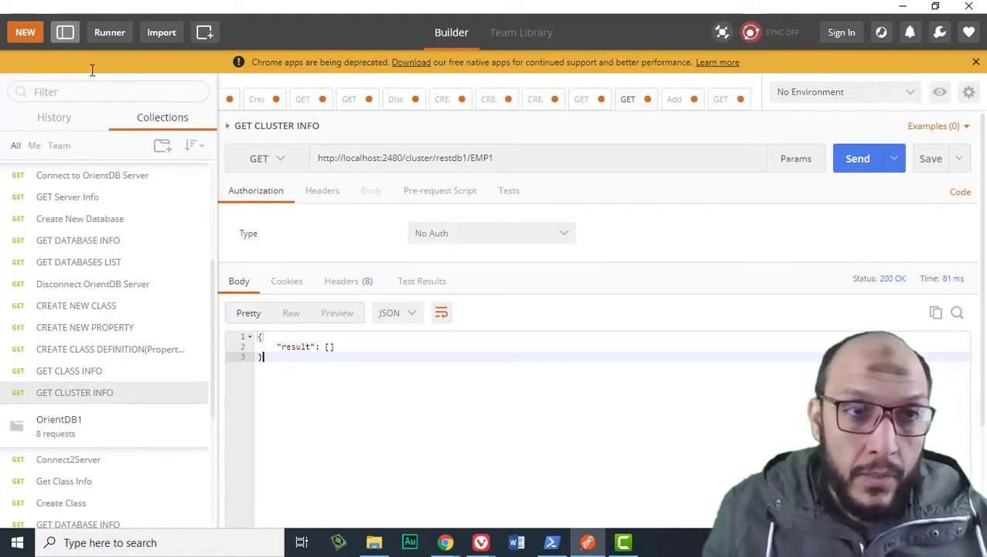
- Create a new request named 'Add New Document' and save it to the OrientDB collection
click(23, 33)
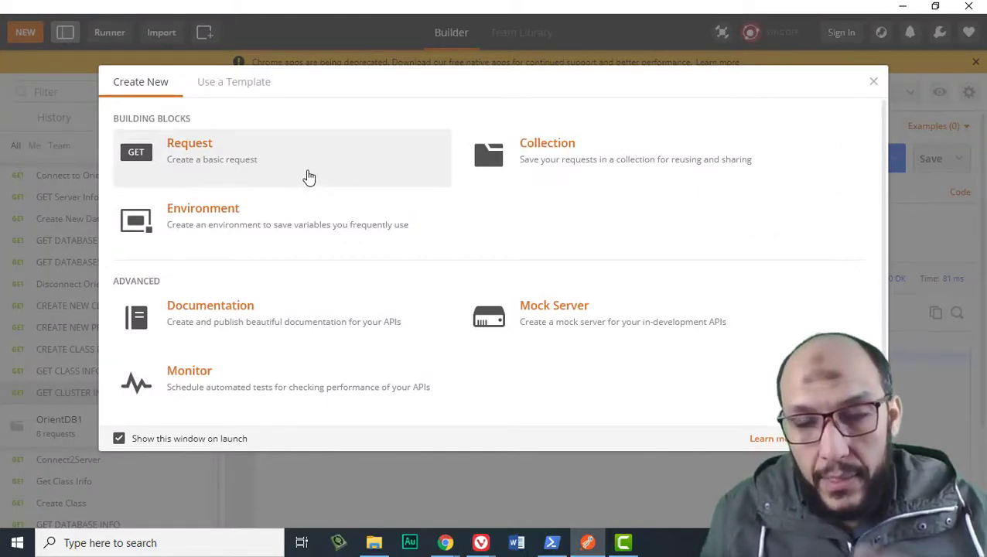
click(308, 178)
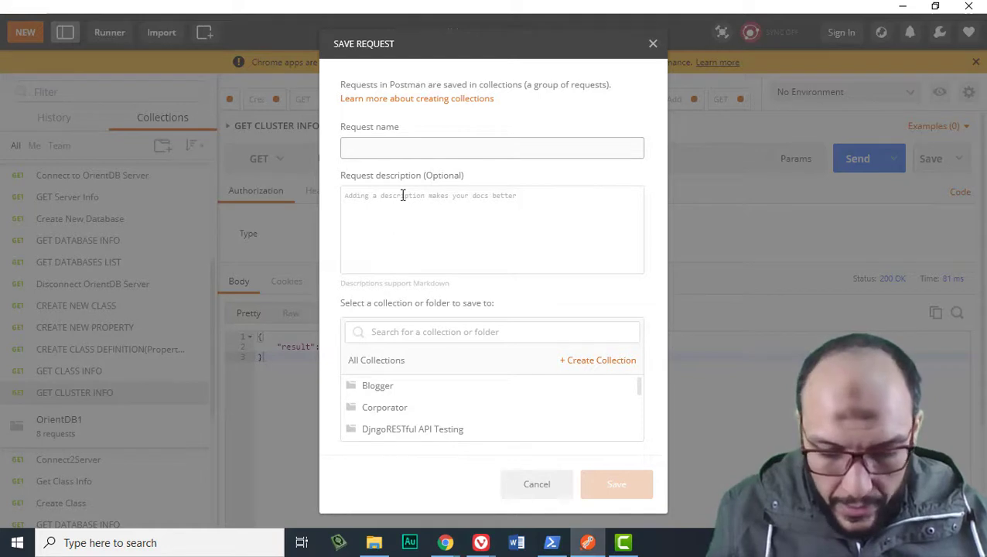
text(Add New )
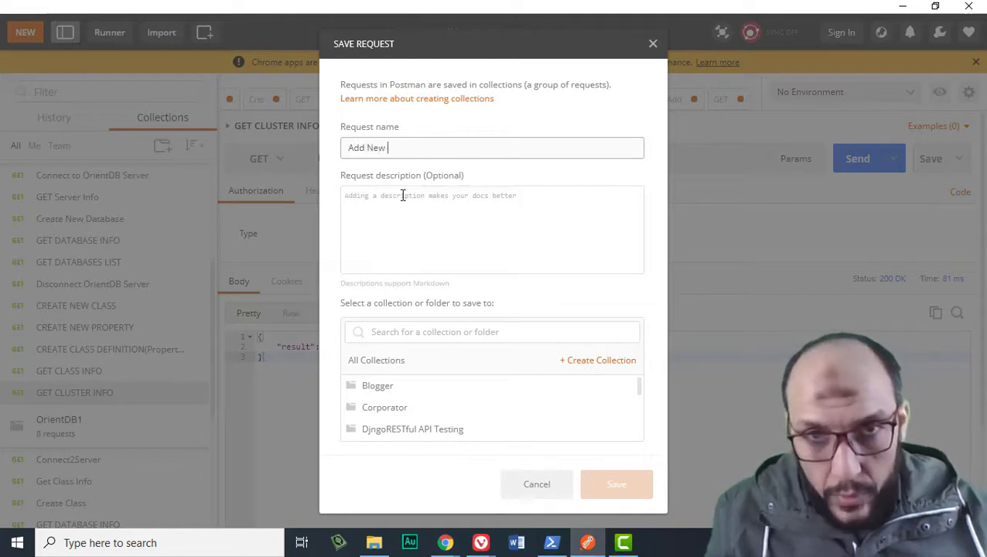
text(Document)
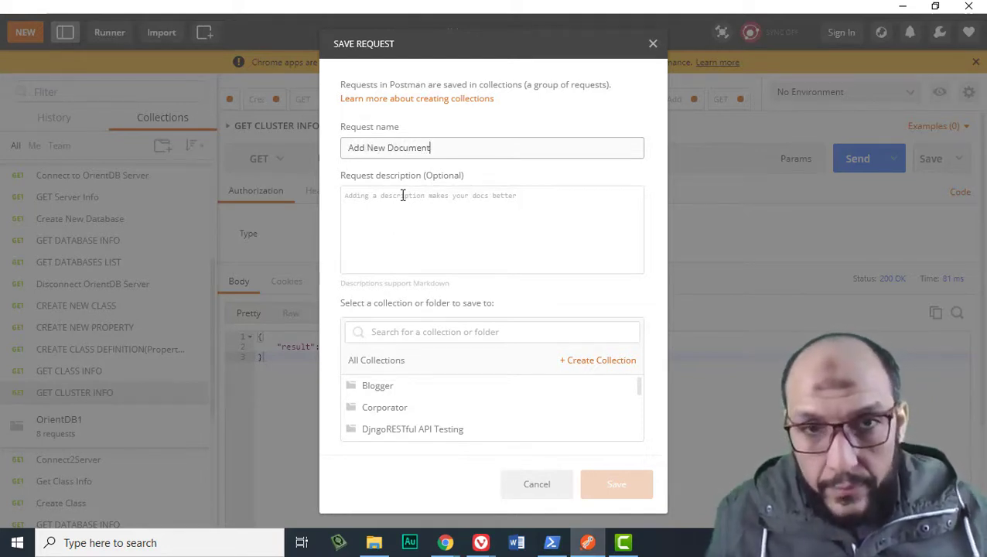
scroll(480, 418, down, 5)
scroll(456, 412, up, 3)
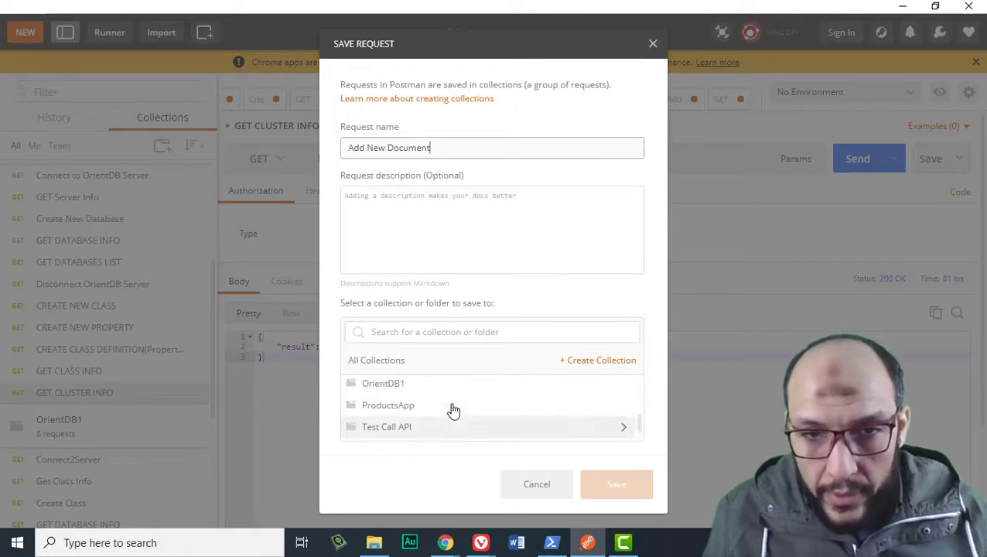
click(443, 414)
click(573, 487)
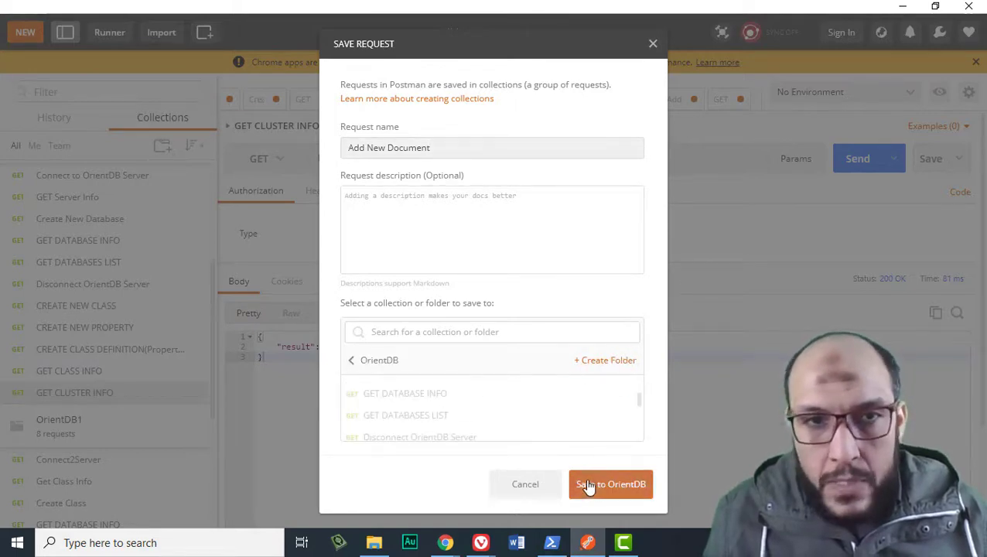
click(368, 165)
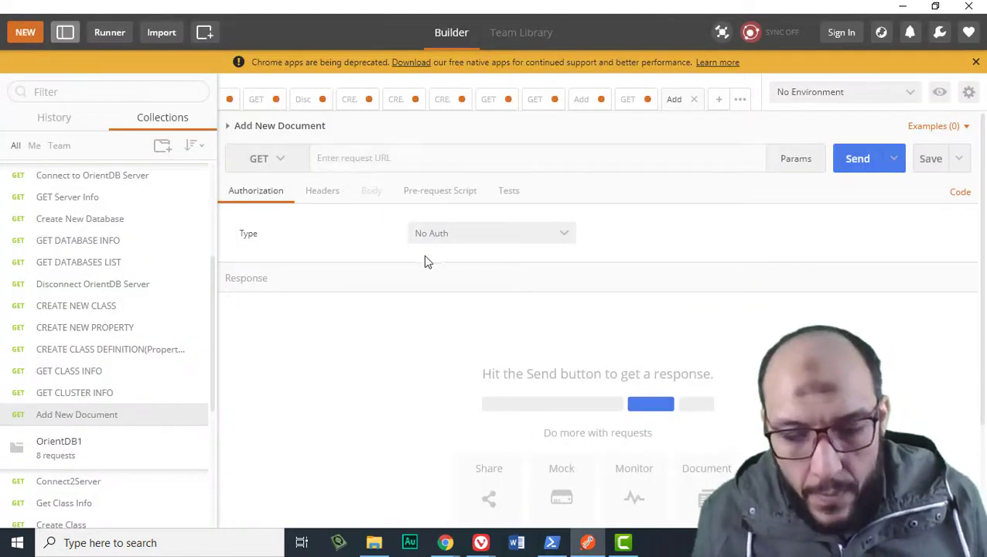
- Set the URL to the localhost:2480 suggestion and replace its path with document/restdb
text(2480)
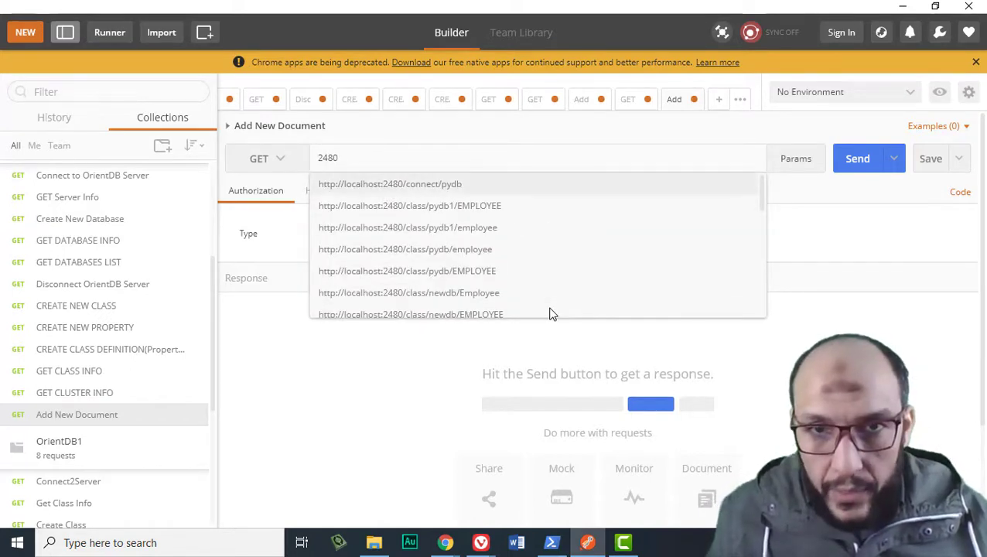
key(Return)
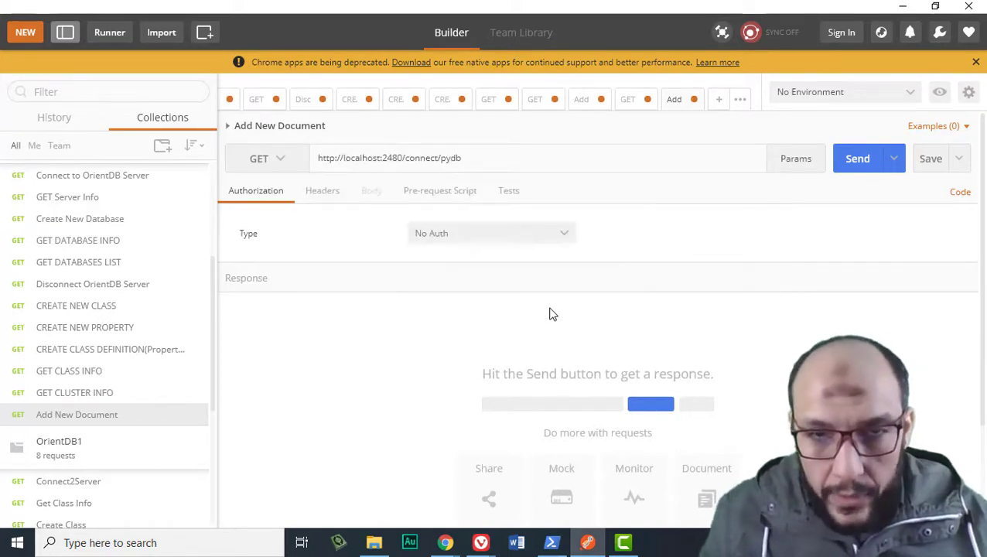
key(shift+Left)
key(shift+Left)
key(shift+Left)
key(shift+Left)
key(shift+Left)
key(shift+Left)
key(shift+Left)
key(shift+Left)
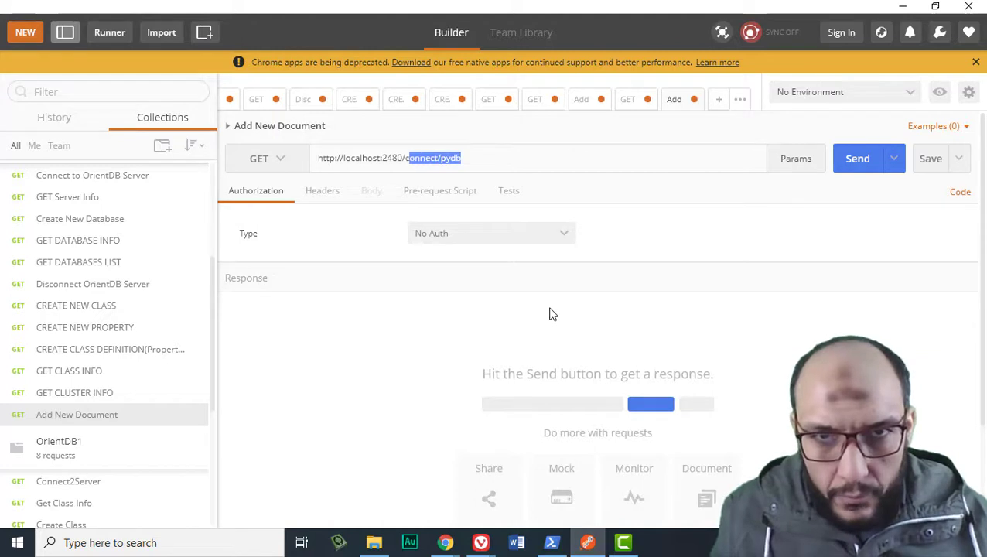
text(docume)
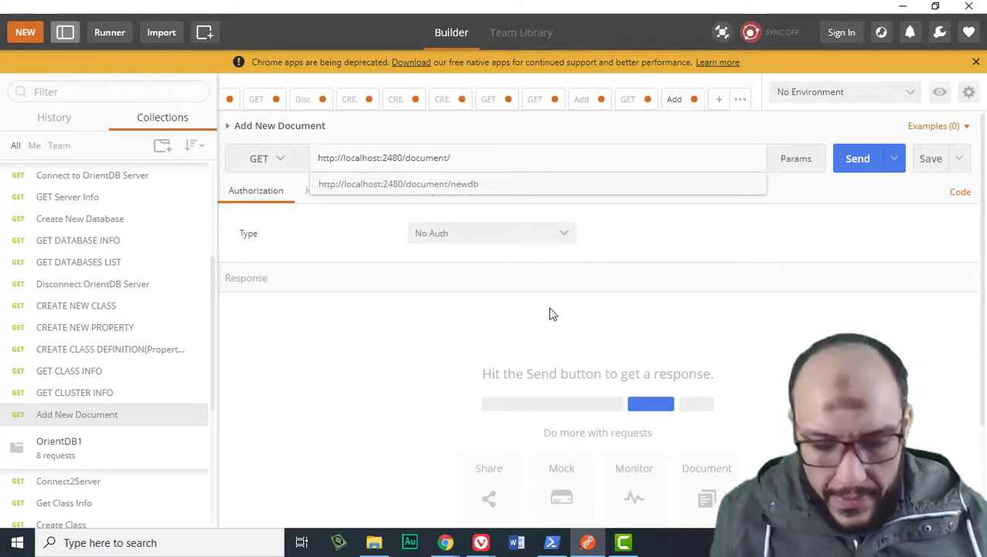
text(nt/restdb1)
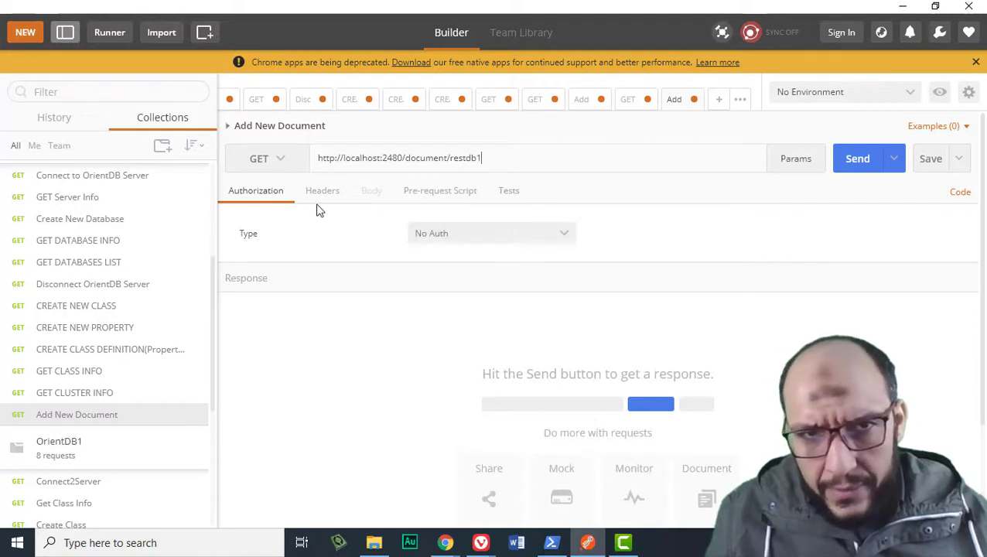
- Switch the request to the POST method with Basic Auth authorization
click(460, 236)
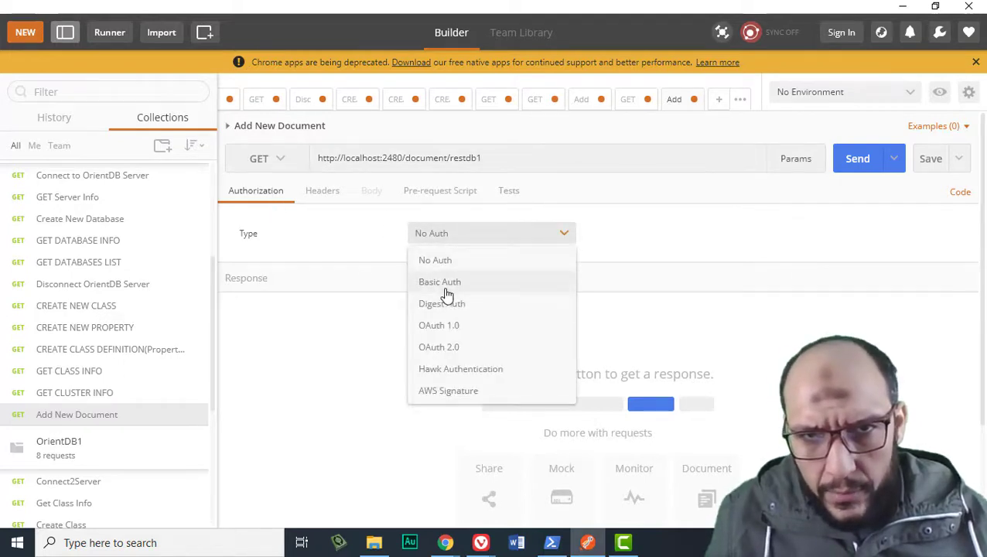
click(447, 287)
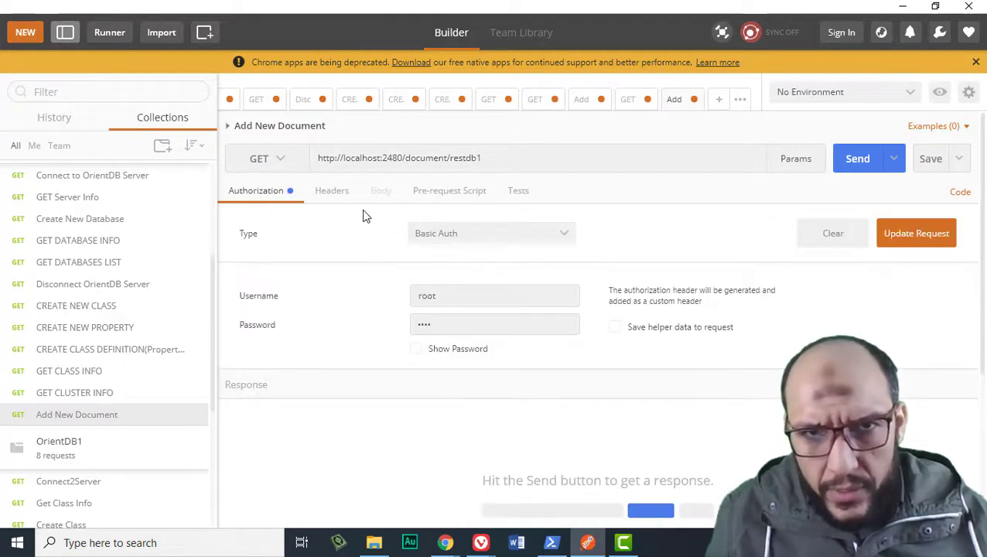
click(282, 161)
click(271, 221)
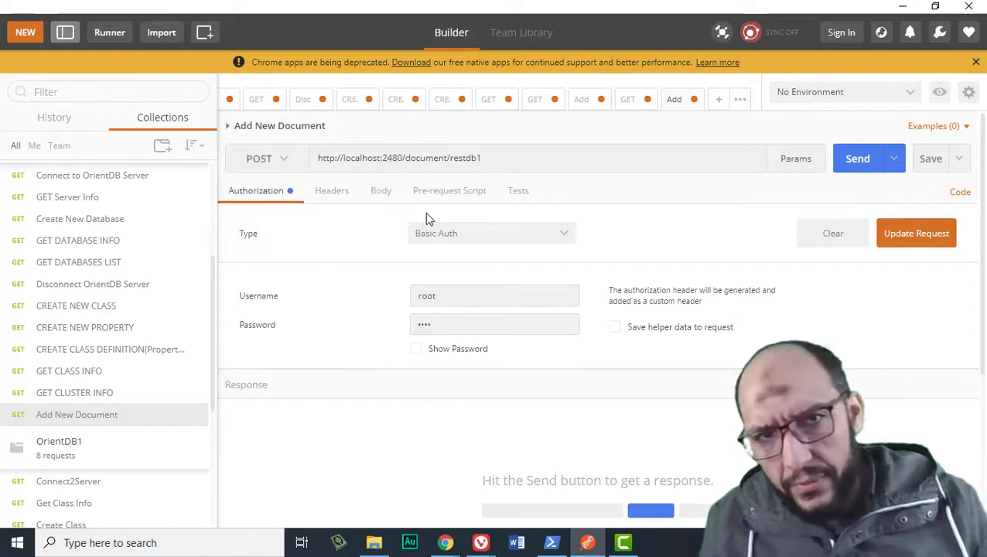
- Give the request a raw JSON (application/json) body containing an empty pair of braces
click(379, 193)
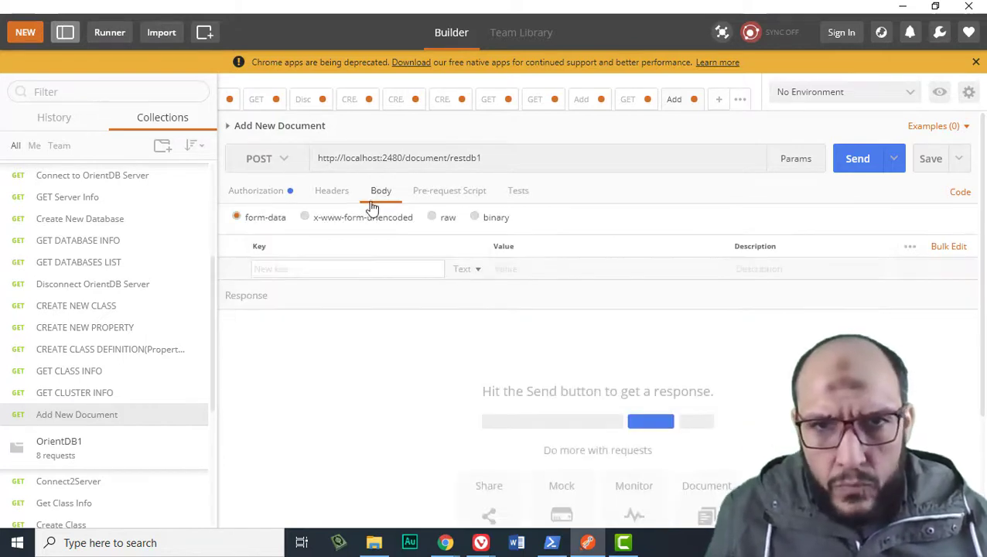
click(433, 218)
click(539, 220)
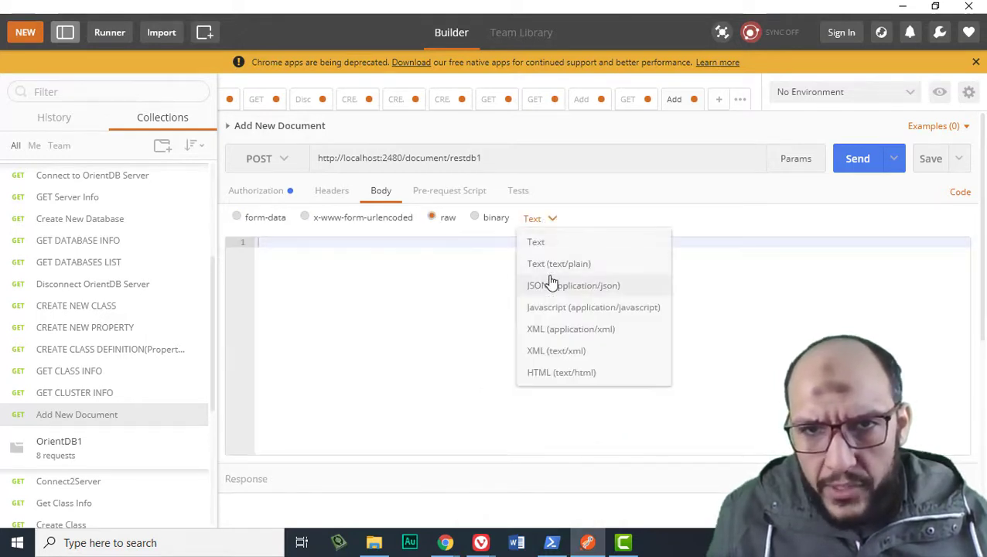
click(547, 281)
click(526, 224)
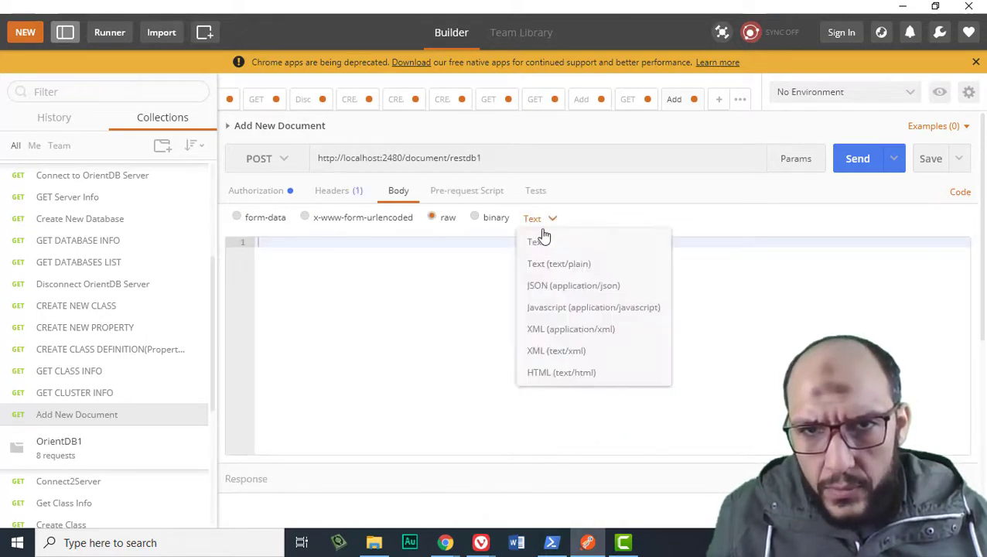
click(564, 287)
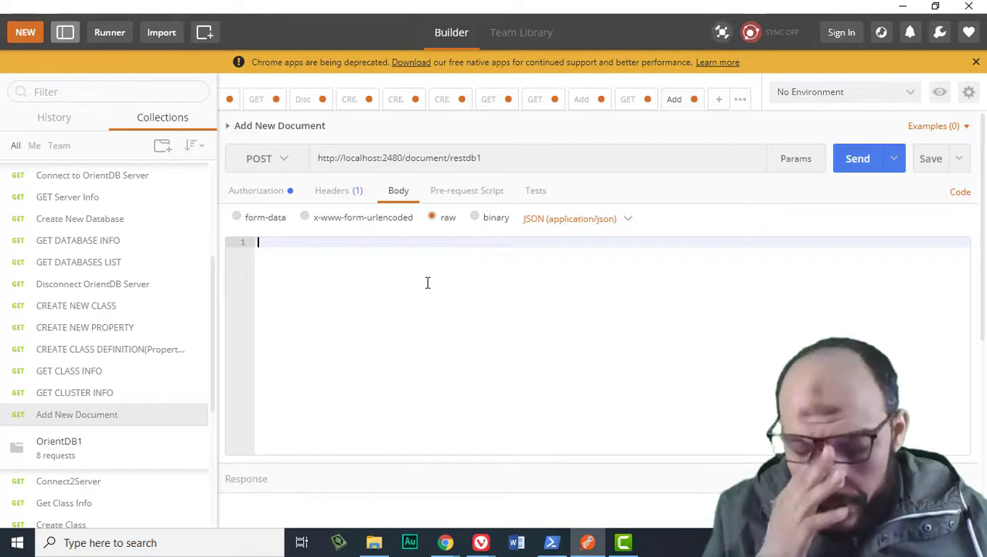
text({)
key(Return)
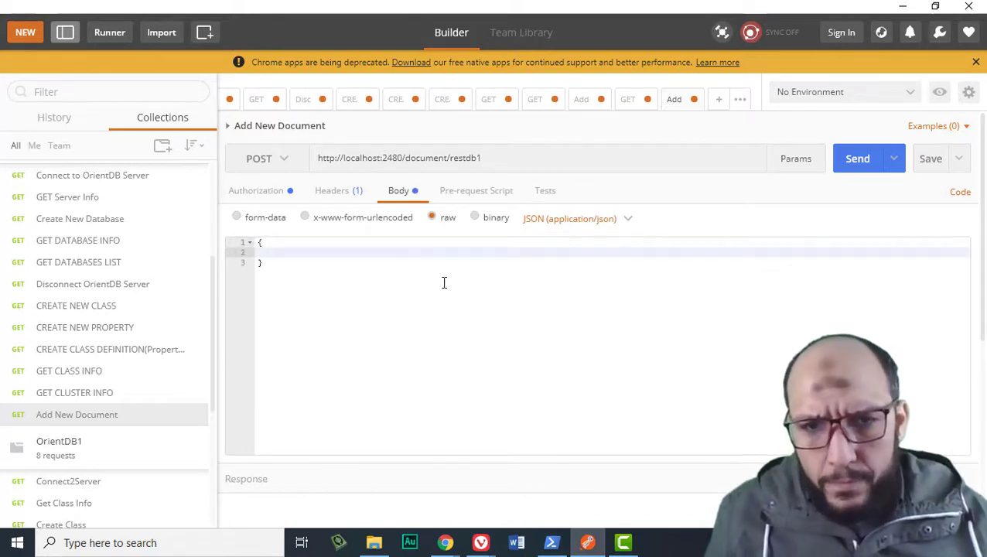
- In OrientDB Studio, log out of newdb and log in to the restdb1 database
mouse_move(481, 540)
click(389, 488)
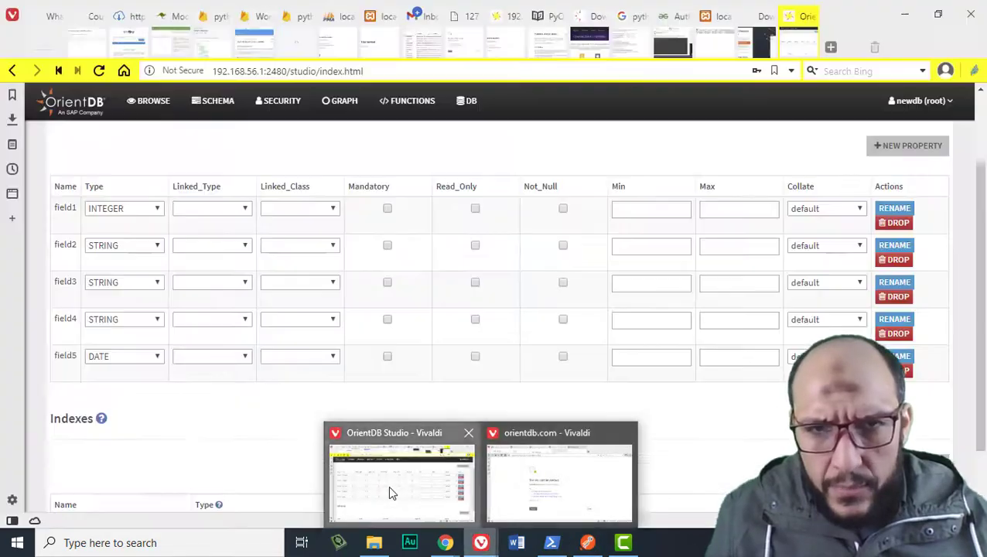
scroll(549, 236, up, 2)
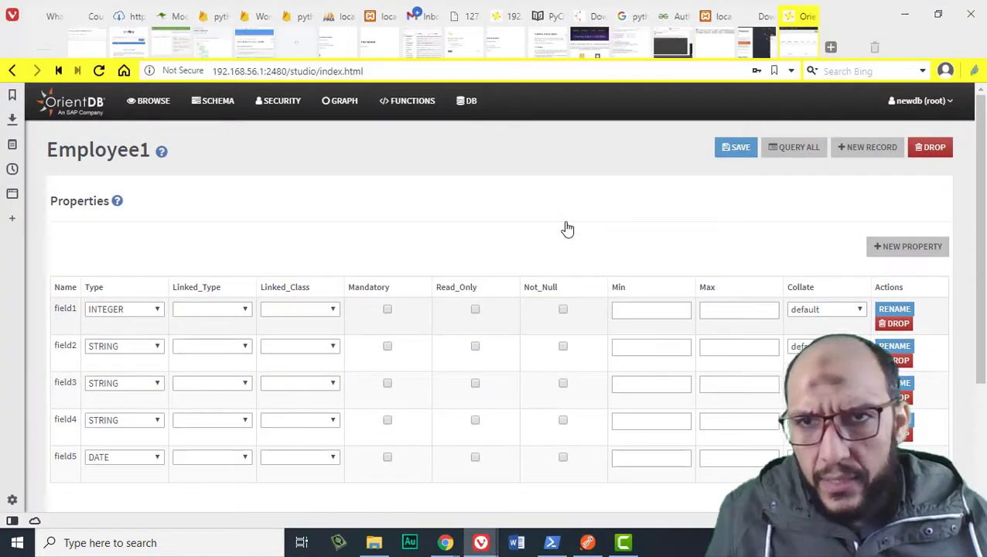
click(932, 104)
click(883, 190)
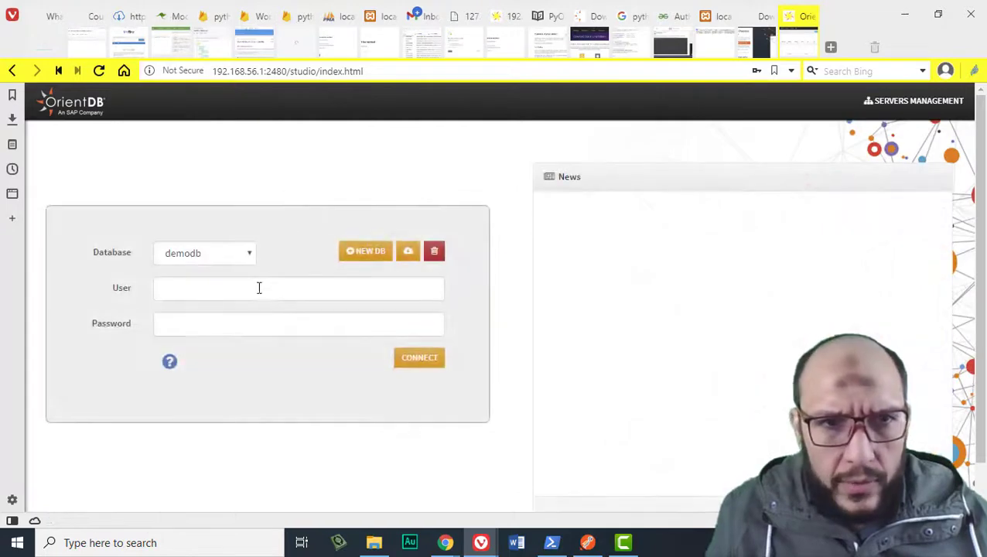
click(223, 261)
click(185, 395)
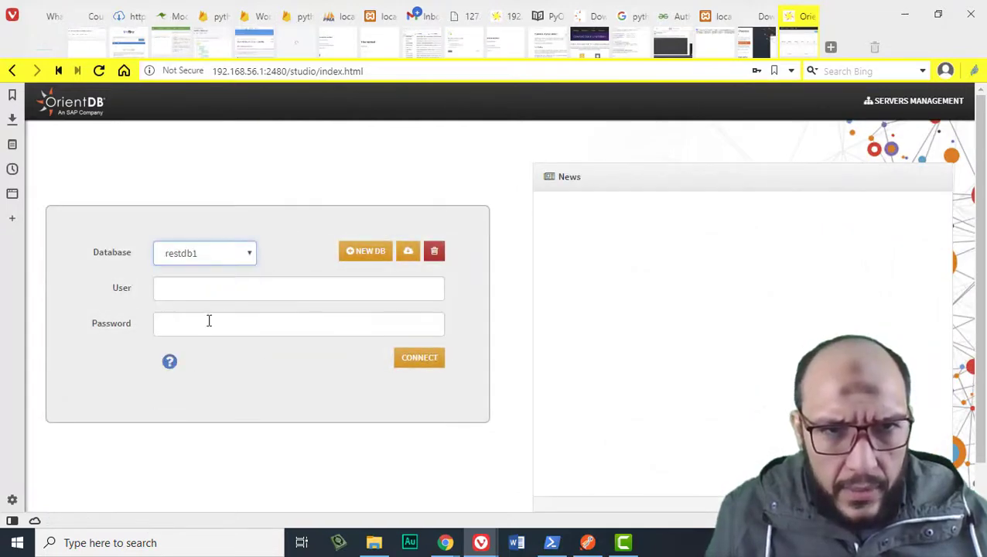
click(217, 298)
click(255, 327)
click(399, 358)
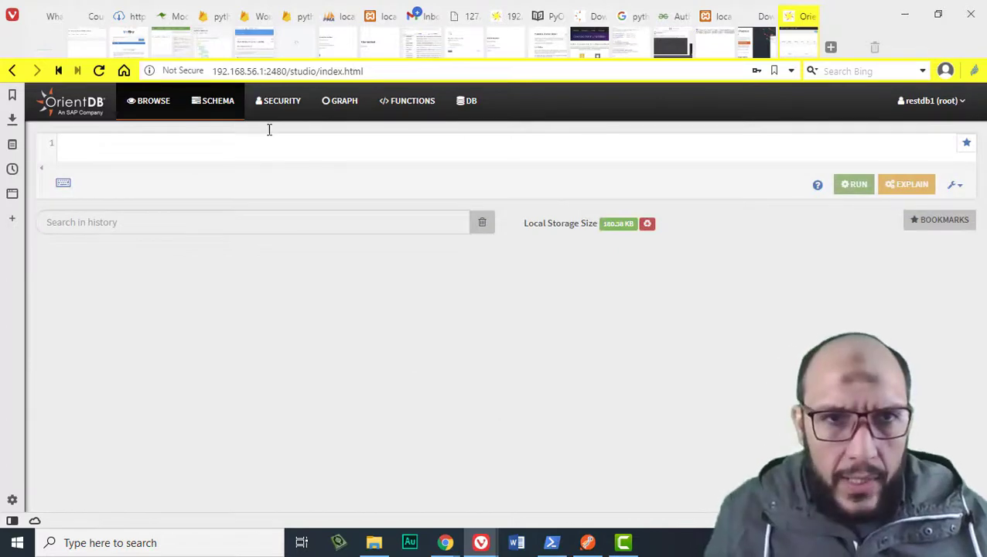
- Review the EMP1 class's properties in the schema, then return to Postman
click(207, 106)
scroll(215, 312, down, 2)
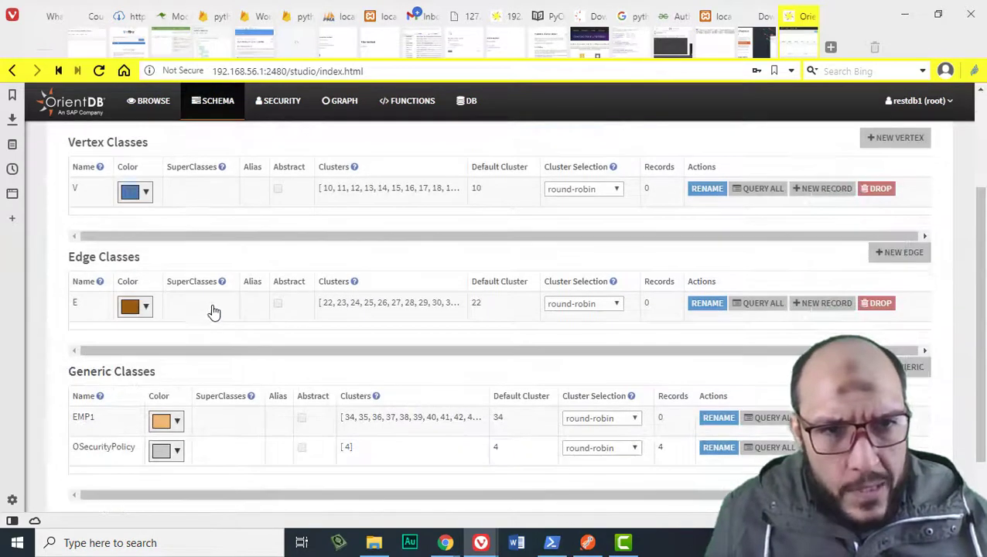
click(83, 419)
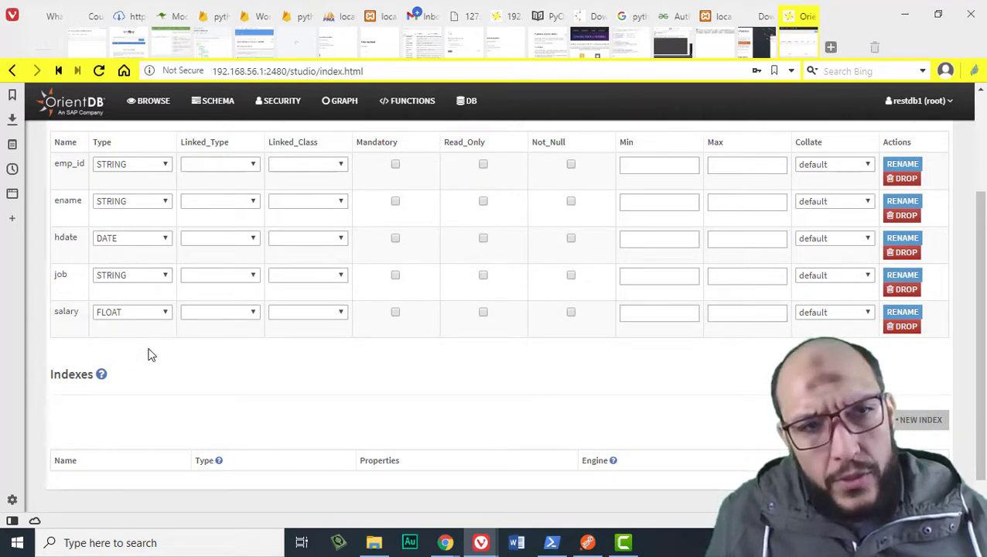
key(alt+Tab)
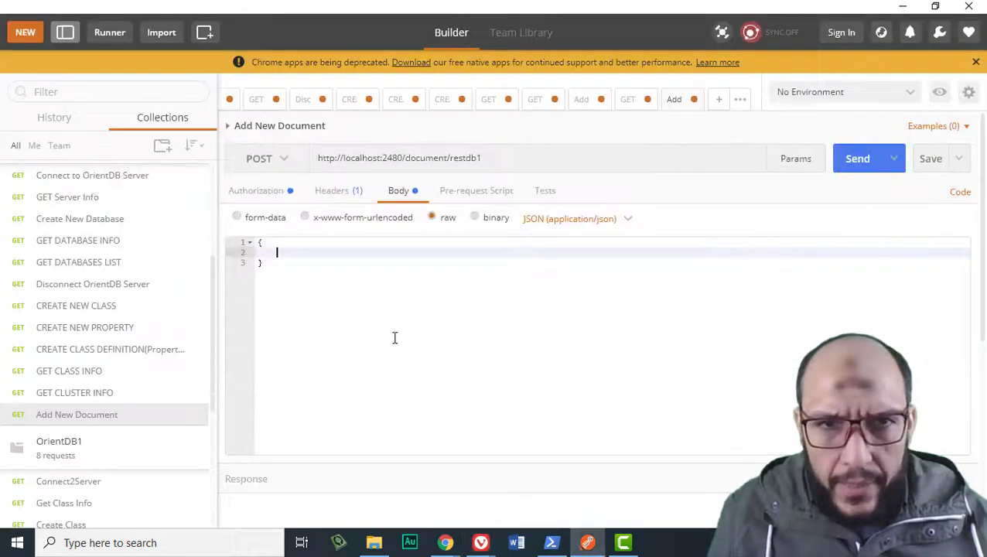
drag(437, 5, 428, 82)
drag(506, 358, 476, 470)
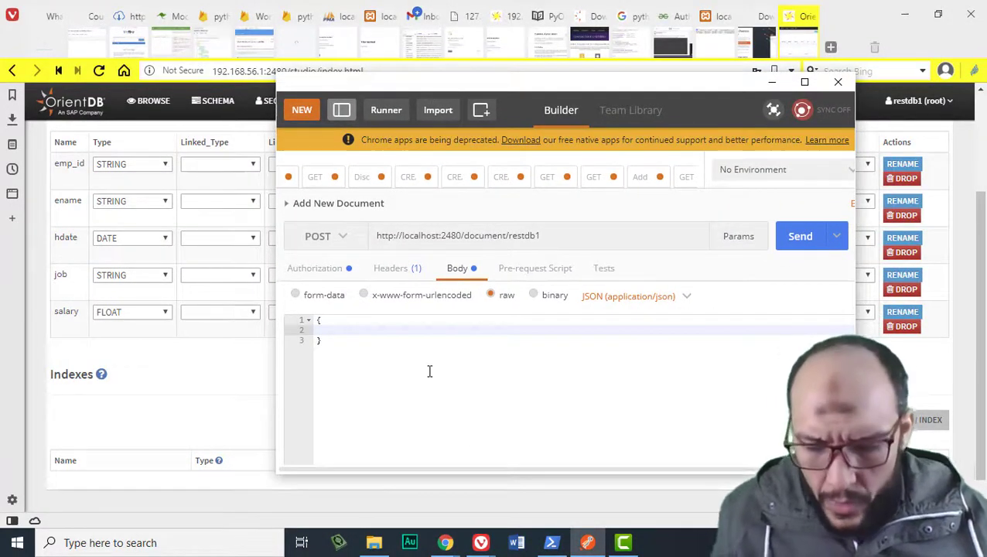
text("@class":)
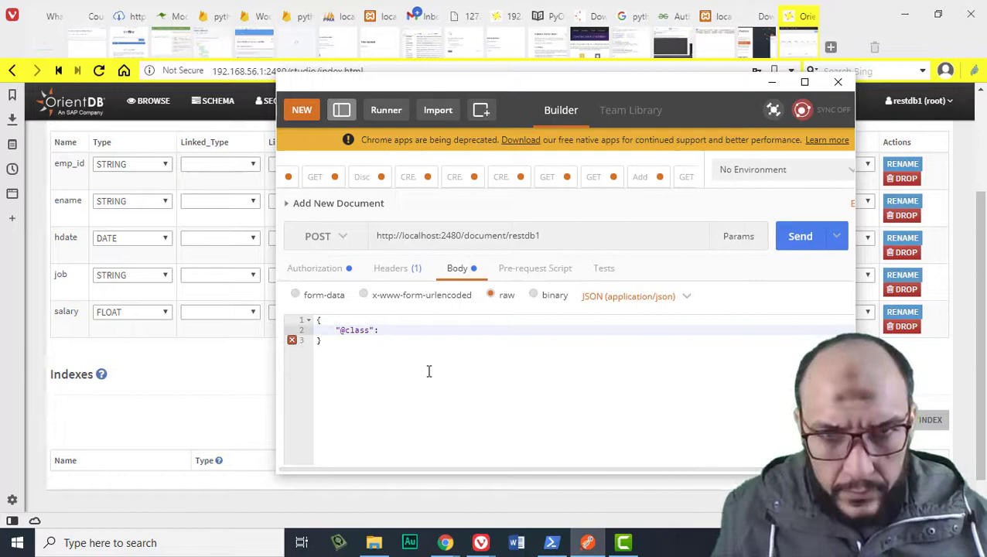
- Launch Windows Magnifier via 'mag' and zoom the screen to 200%
key(super)
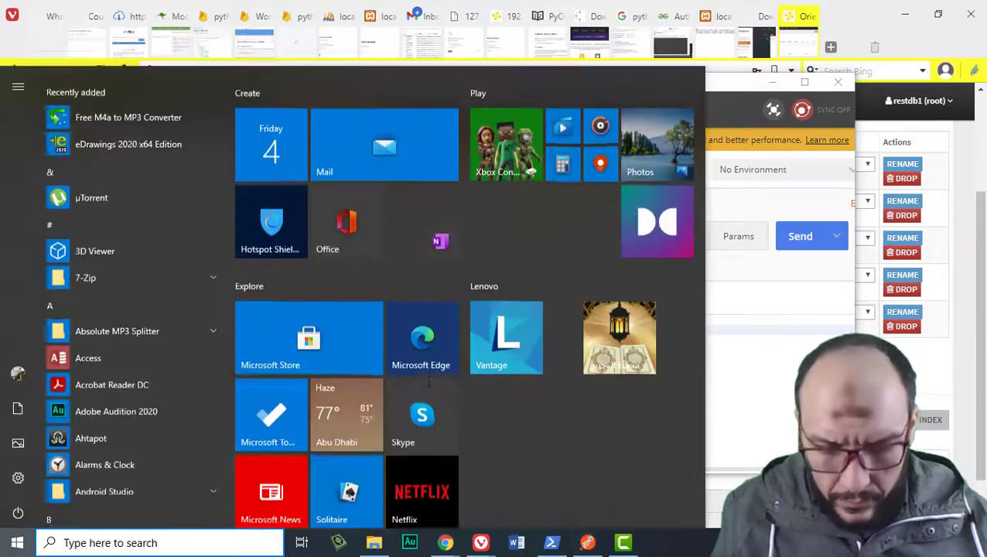
text(mag)
key(Return)
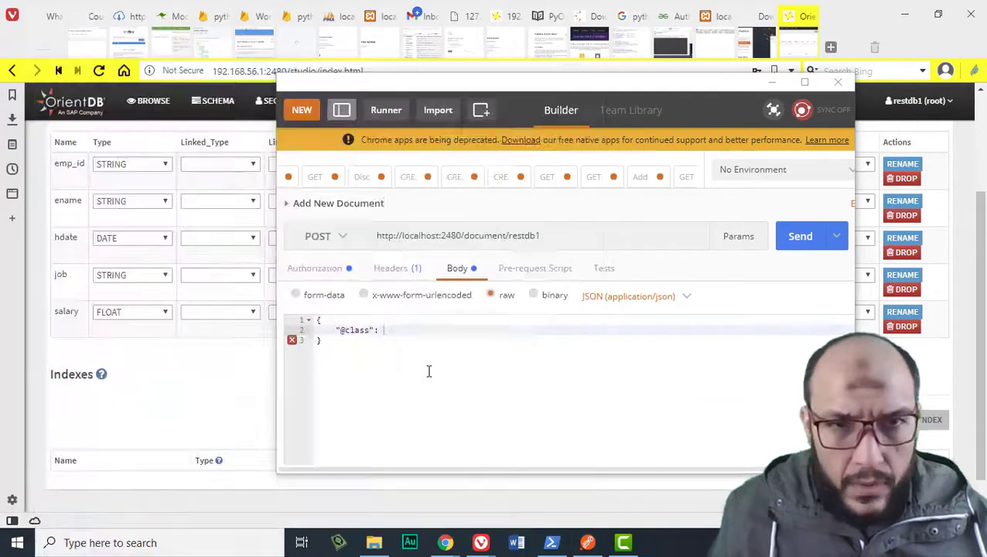
click(425, 346)
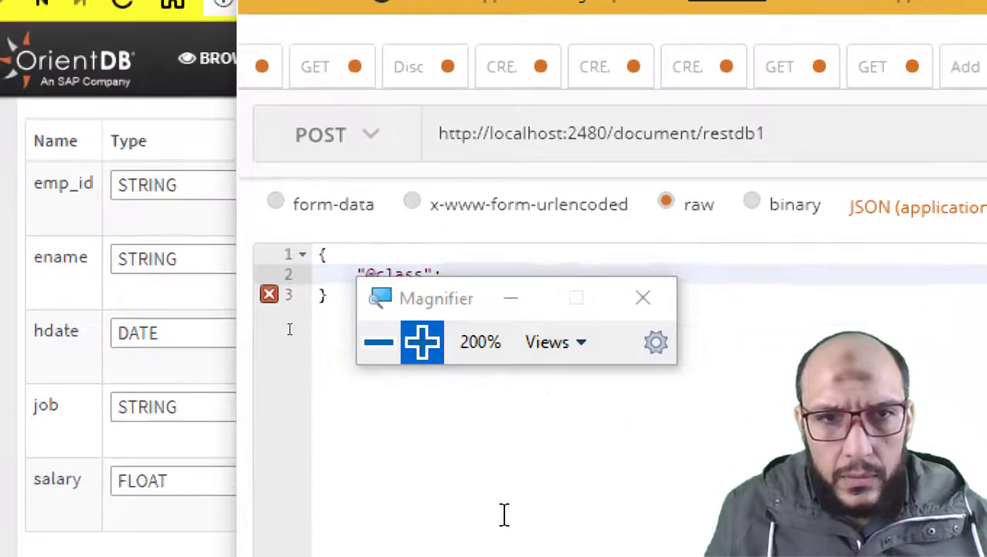
drag(444, 310, 407, 514)
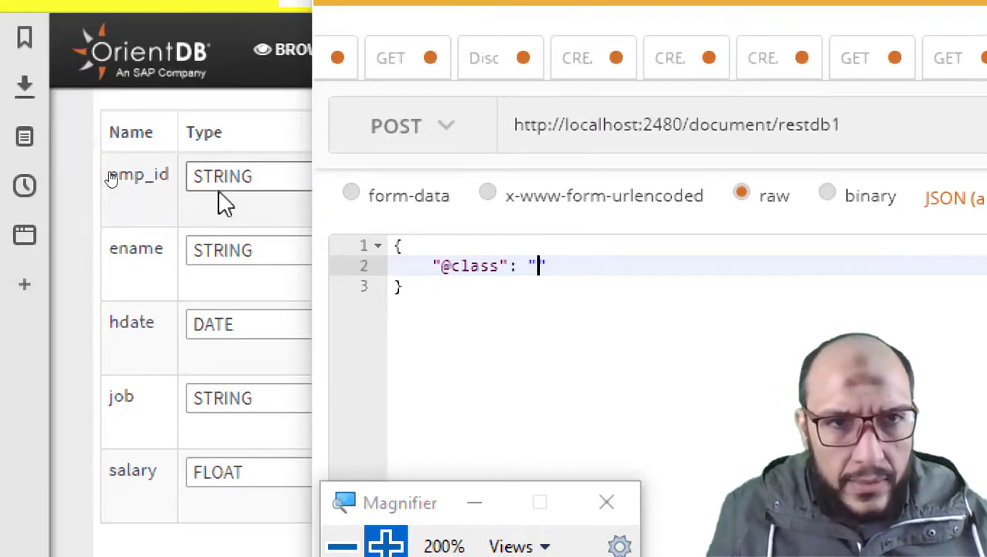
scroll(147, 195, up, 5)
scroll(190, 360, down, 5)
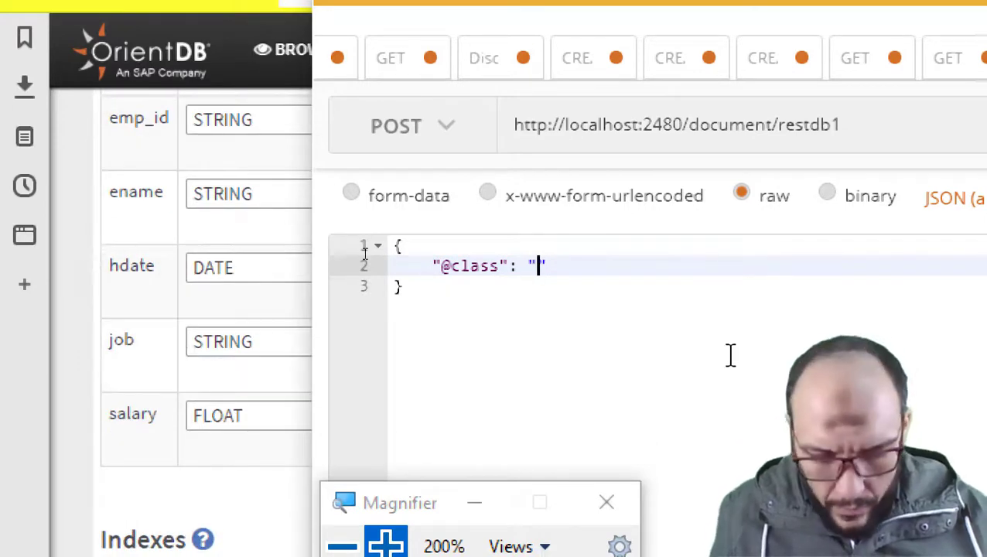
text(EMP1")
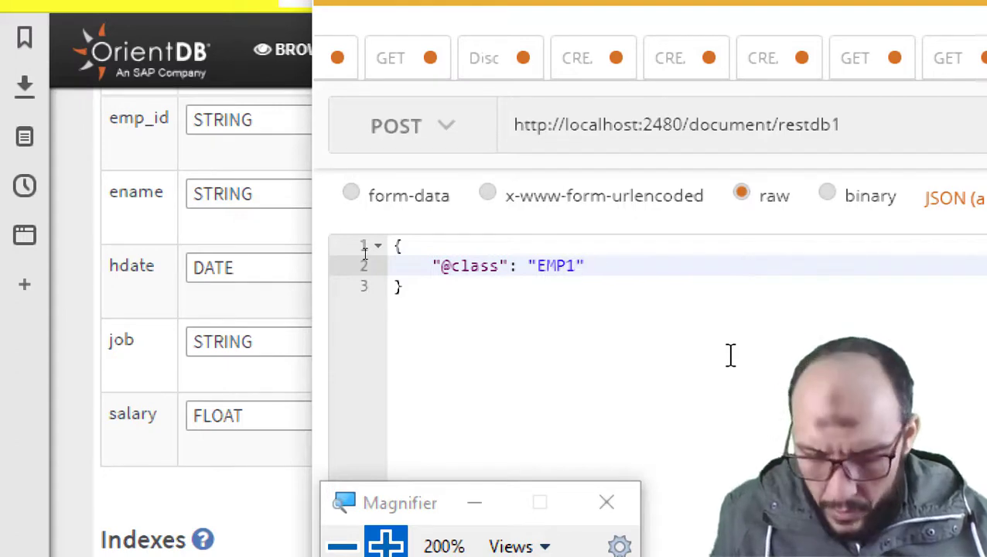
text(,)
key(Return)
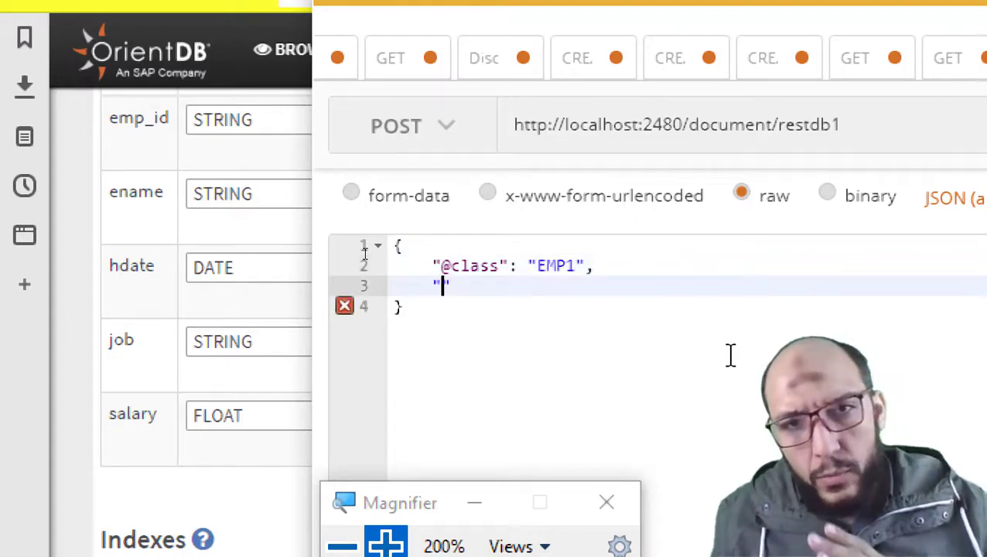
- Add the field "emp_id":"1111" and paste a copy of that line below it
text("emp)
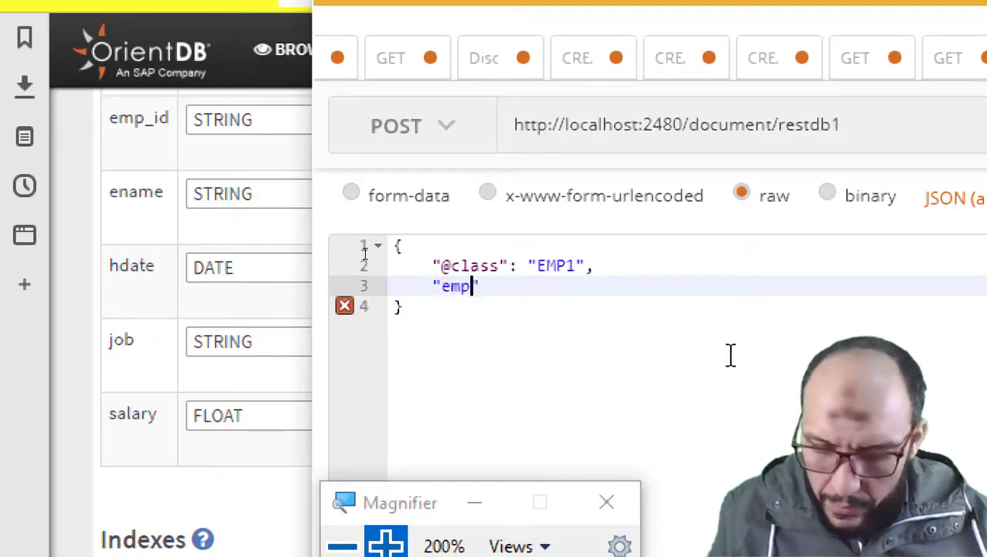
text(_id)
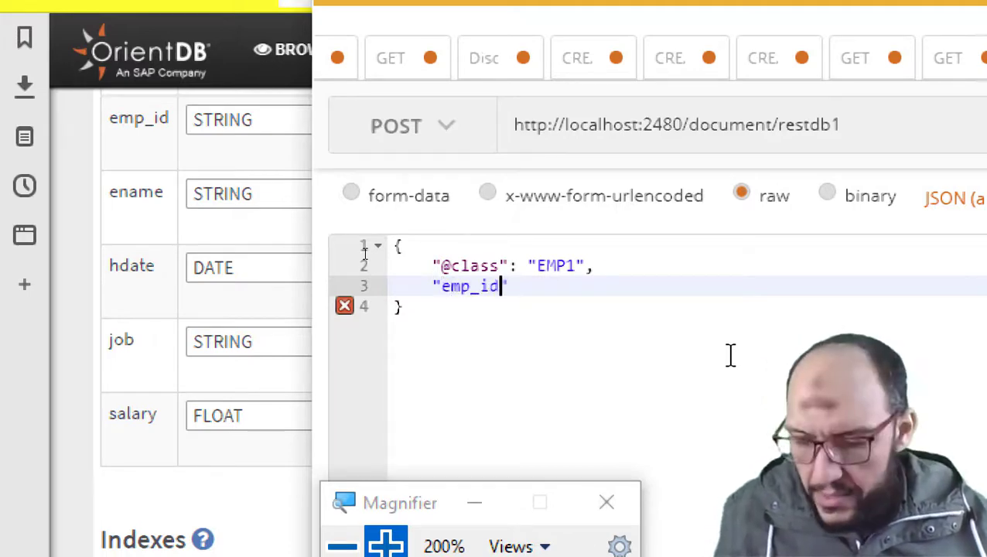
text(":")
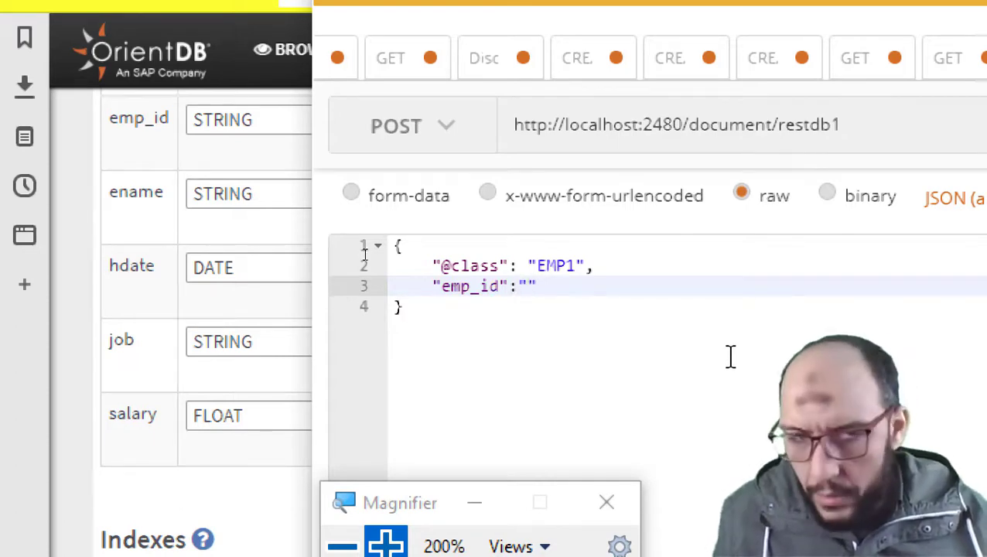
text(1111")
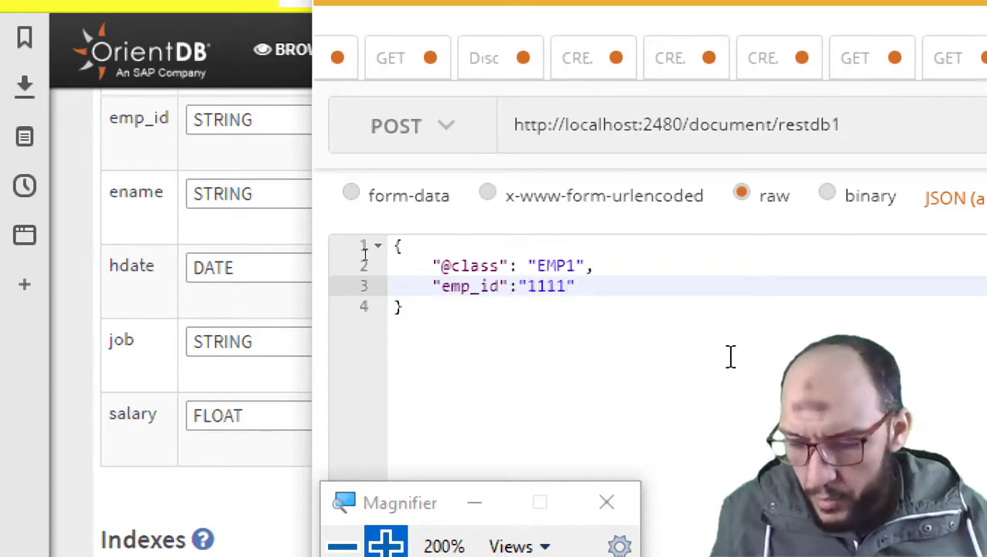
text(,)
key(shift+Home)
key(ctrl+c)
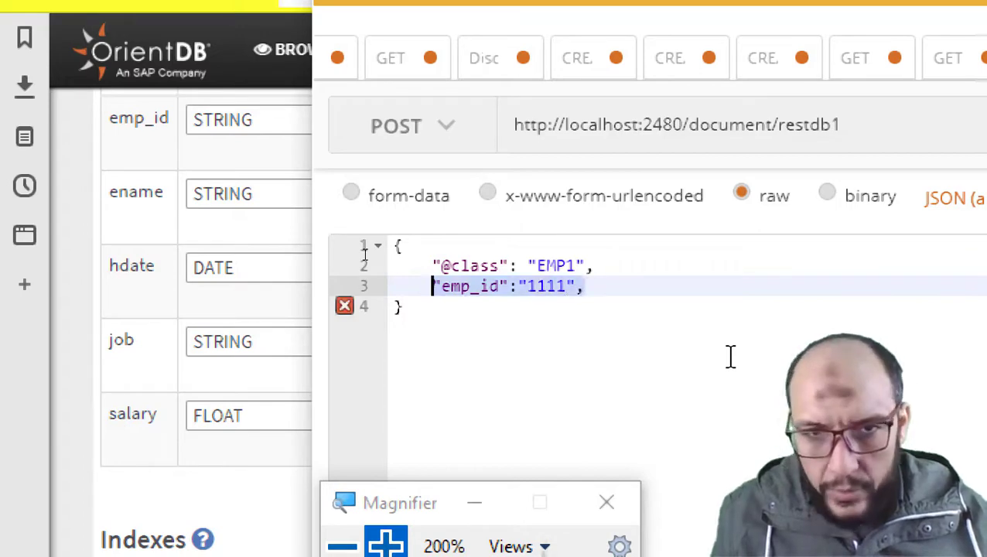
key(End)
key(Return)
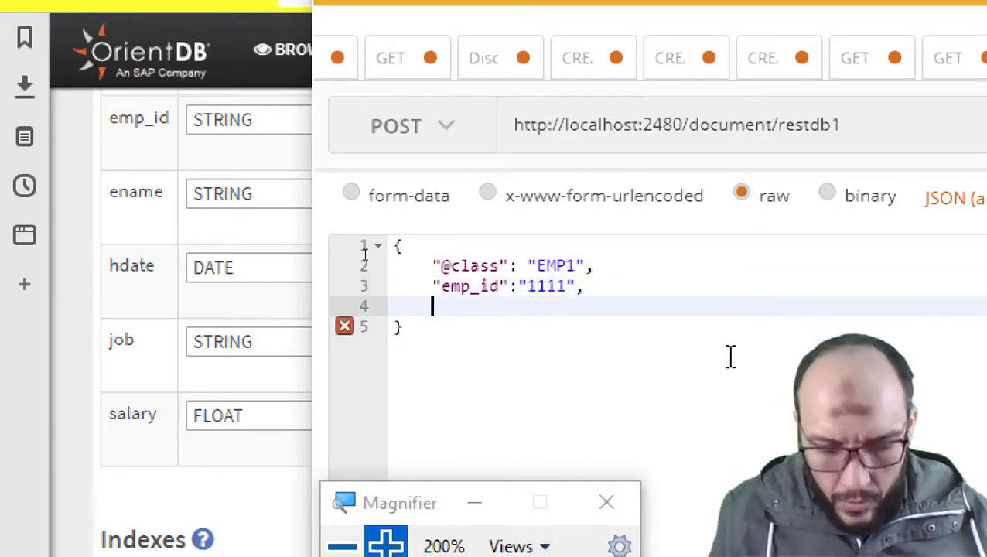
key(ctrl+v)
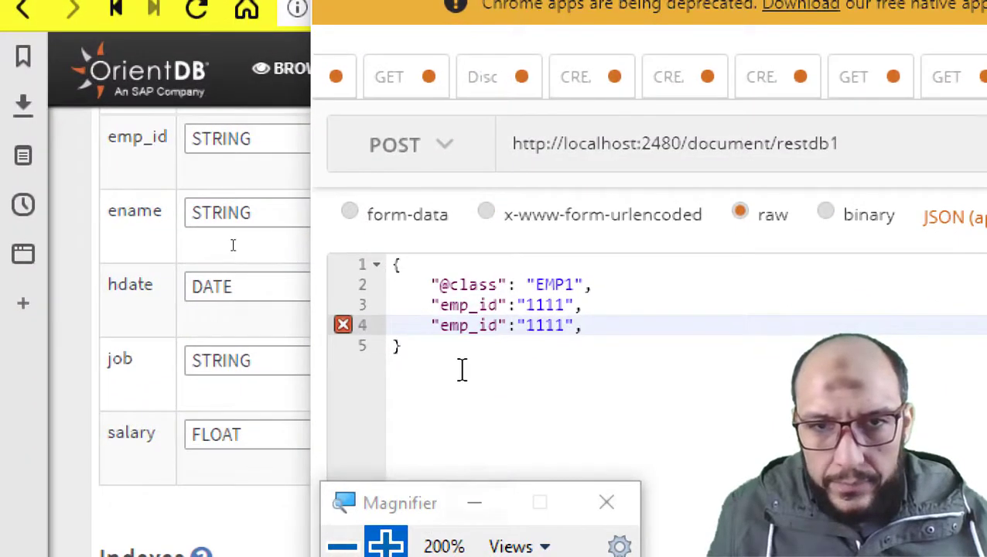
- Turn the copied line into an "ename" field holding the employee's name
double_click(468, 325)
text(ename)
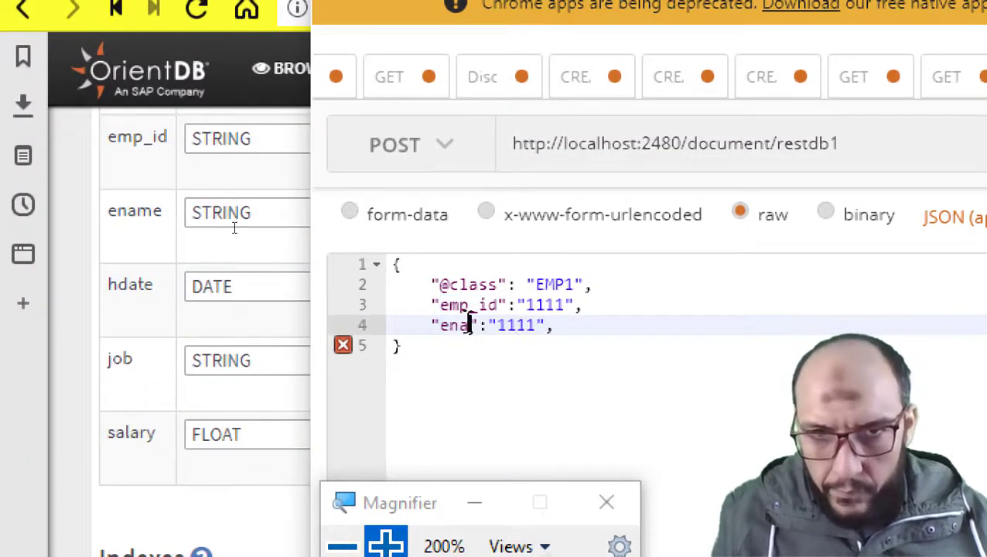
double_click(523, 326)
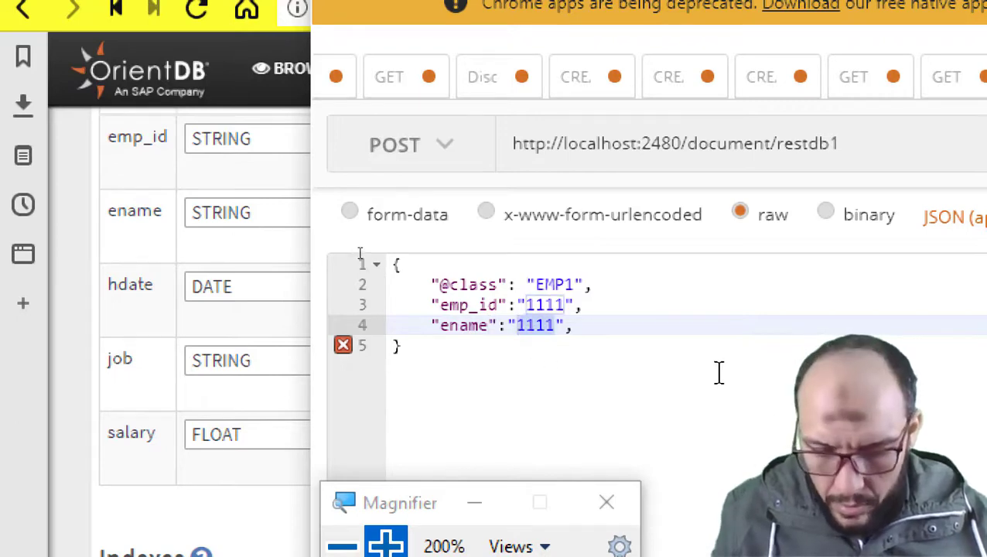
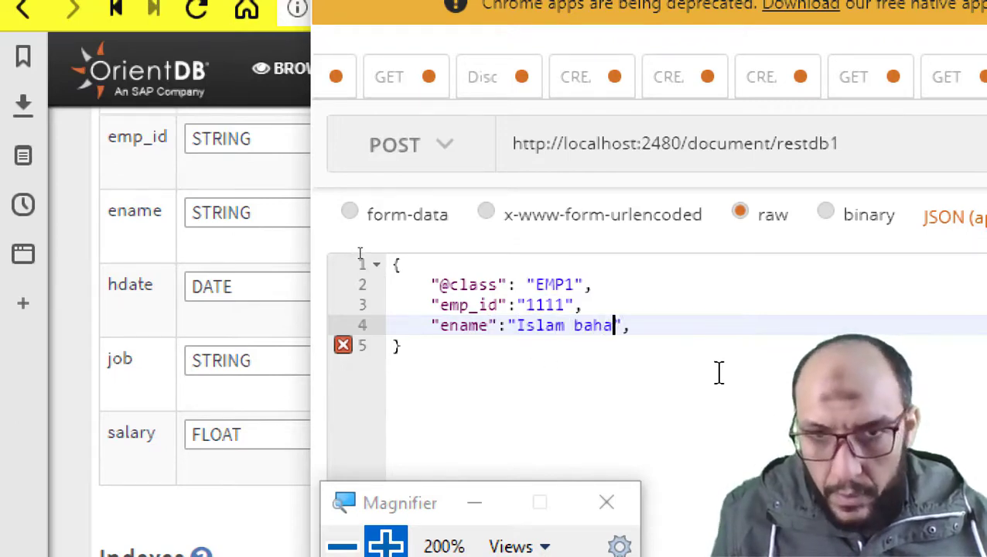
text(a)
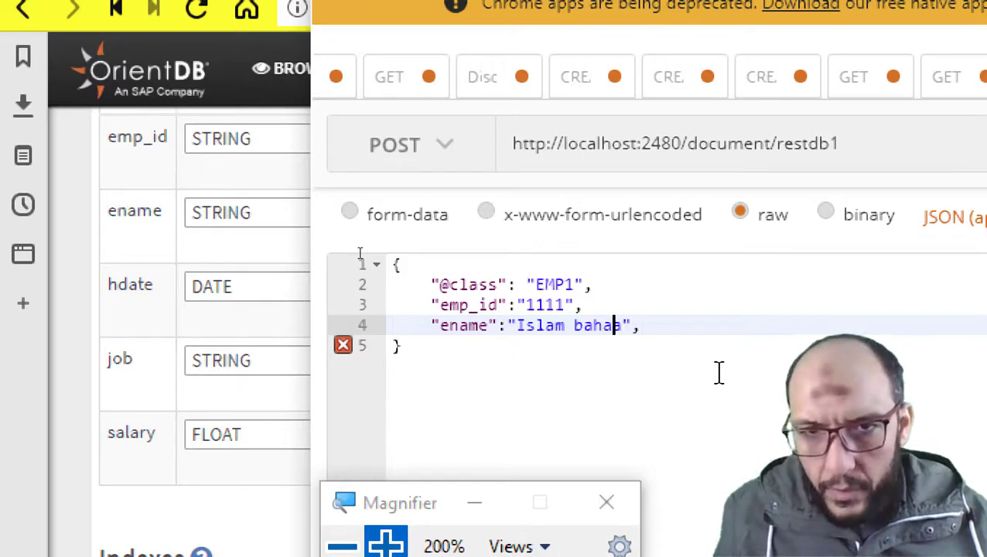
key(BackSpace)
text(B)
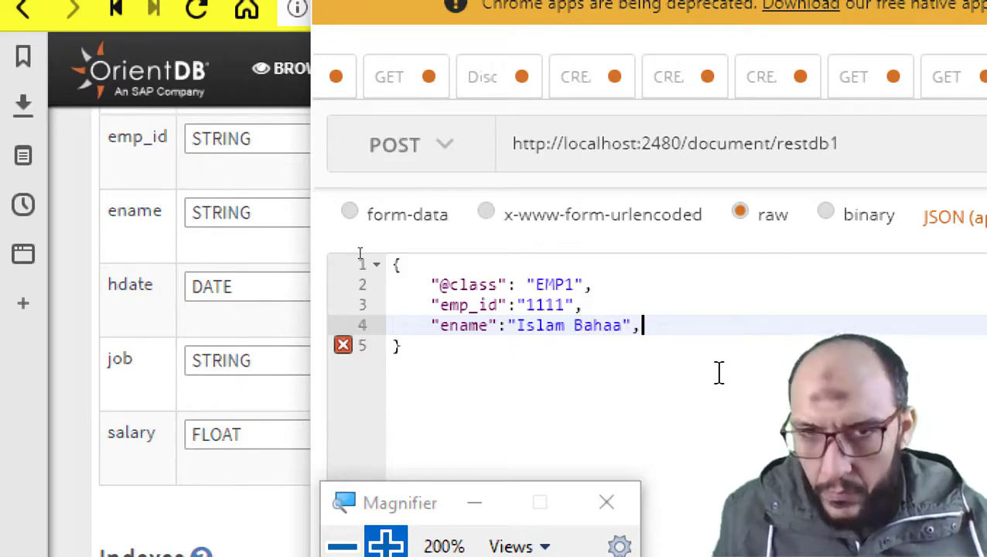
key(Return)
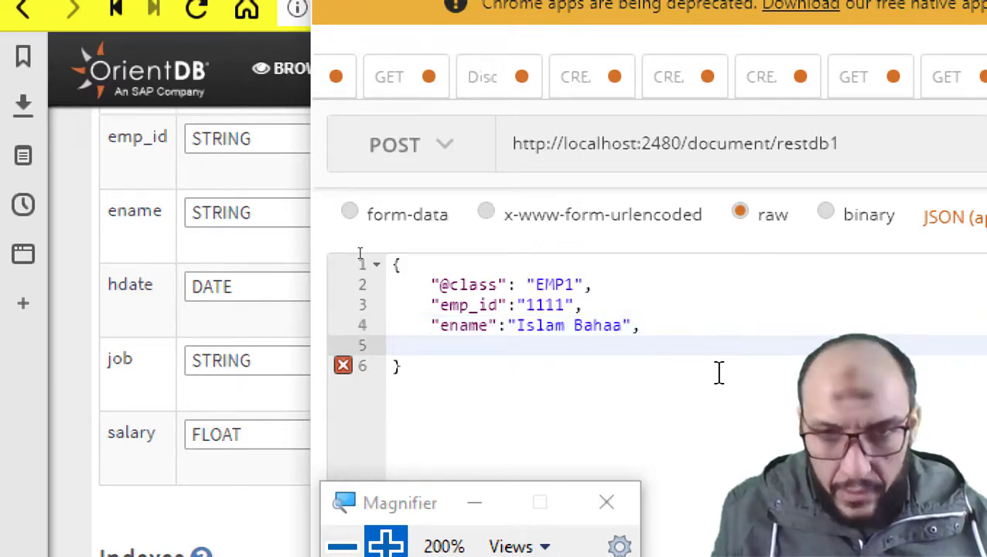
- Paste another emp_id line and rename its key to "hdate"
key(ctrl+v)
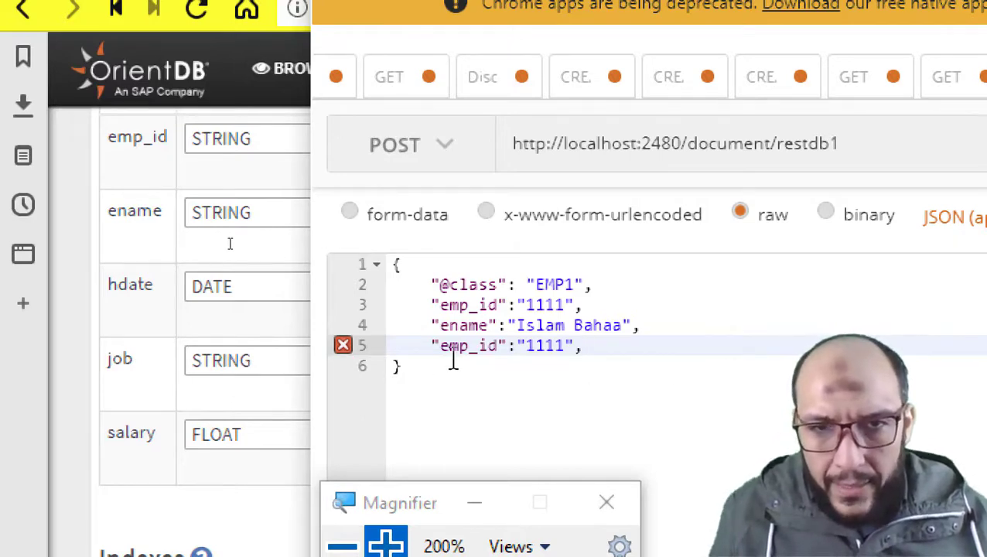
click(470, 327)
click(470, 345)
double_click(470, 346)
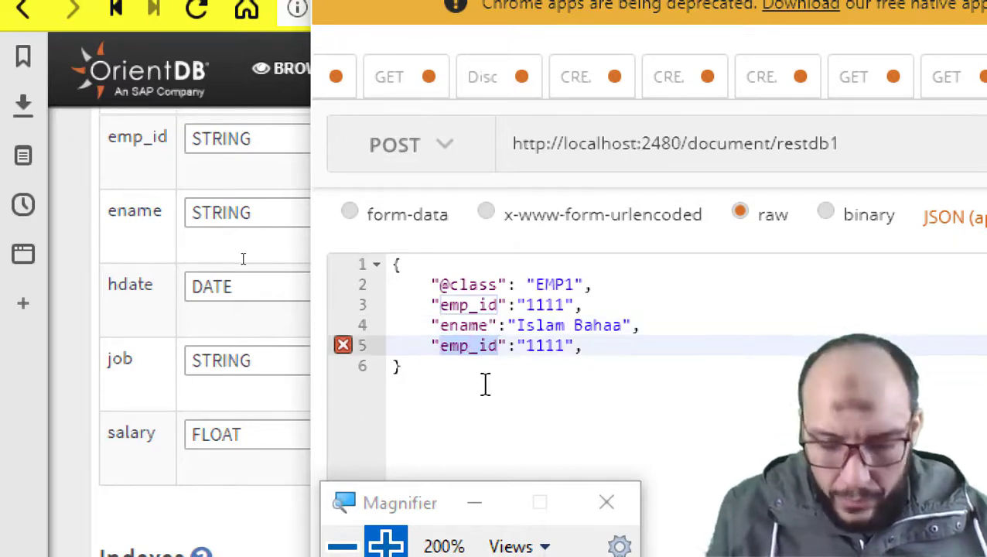
text(hdatde)
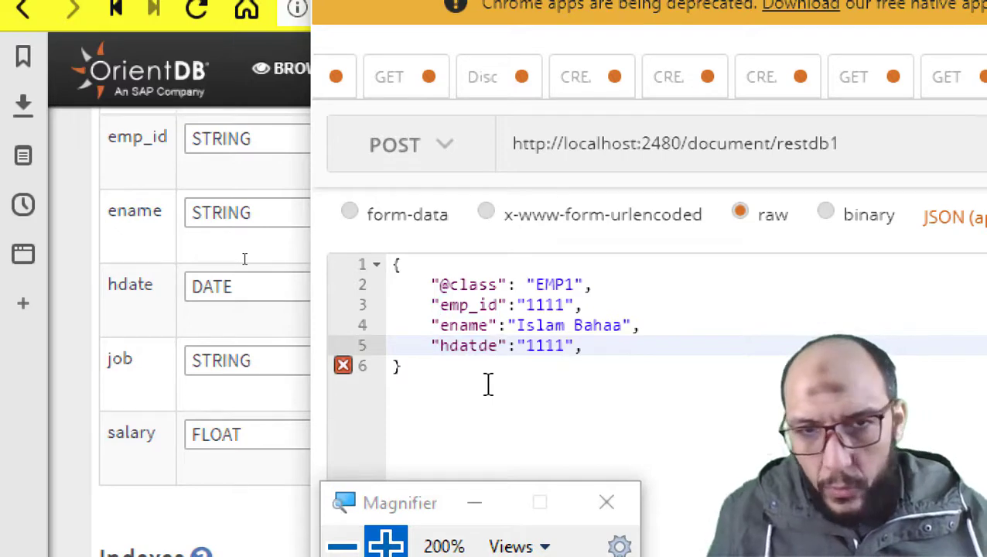
key(BackSpace)
key(BackSpace)
text(e)
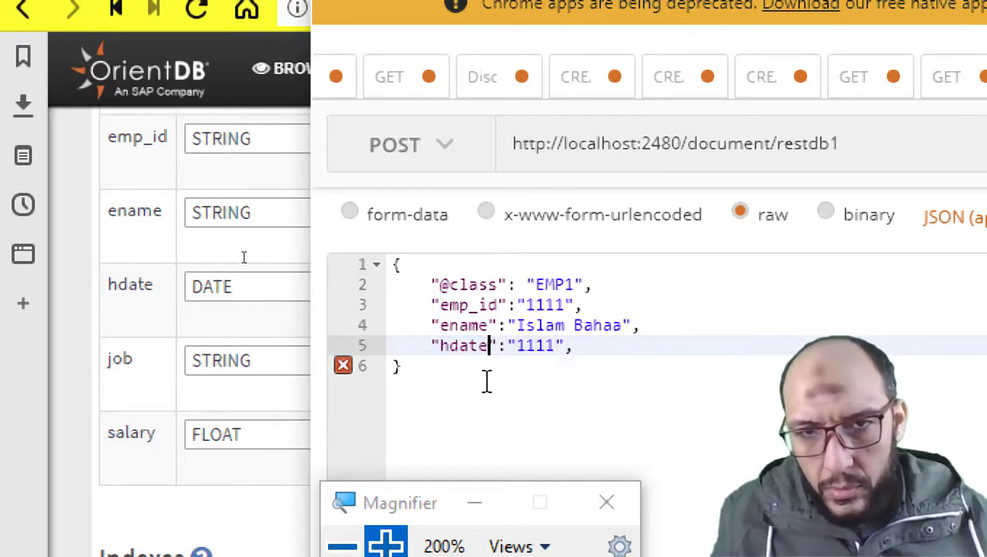
- Set the hdate value to "2021-01-05" and open a new line
scroll(526, 294, down, 3)
scroll(548, 231, up, 3)
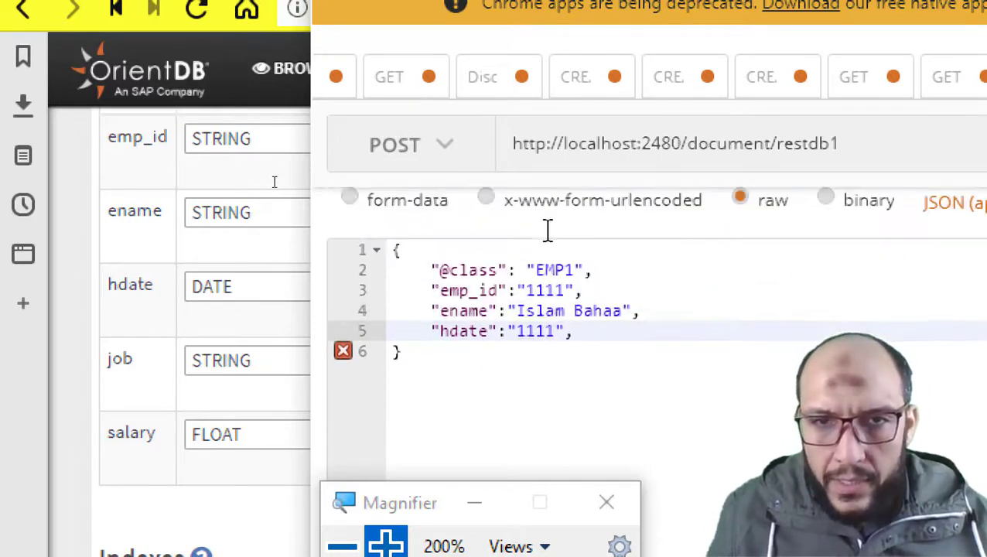
double_click(542, 348)
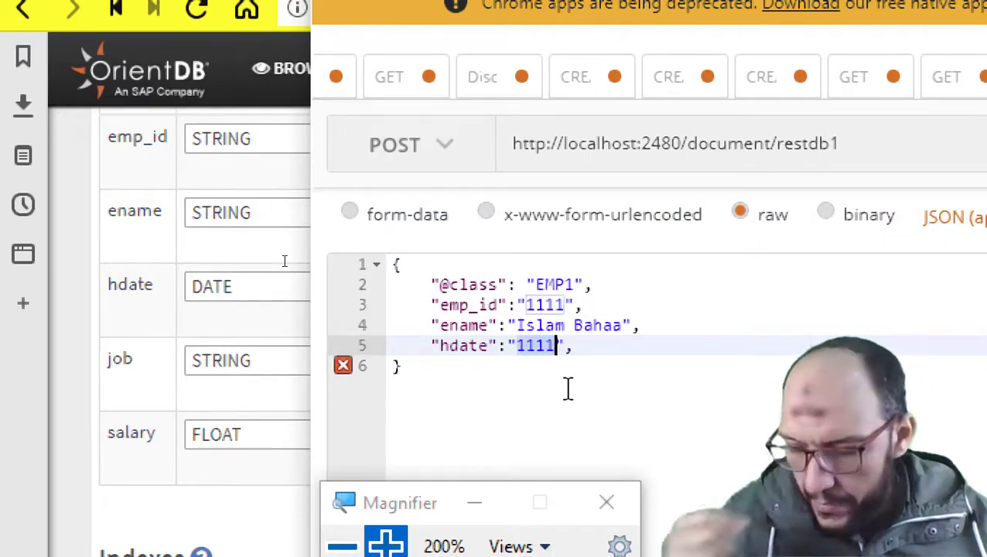
text(2021)
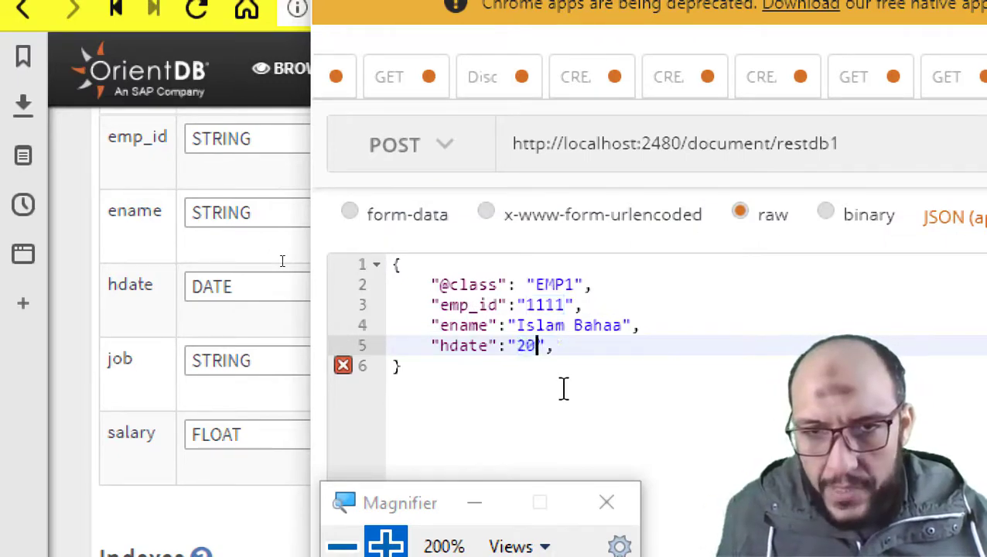
text(-)
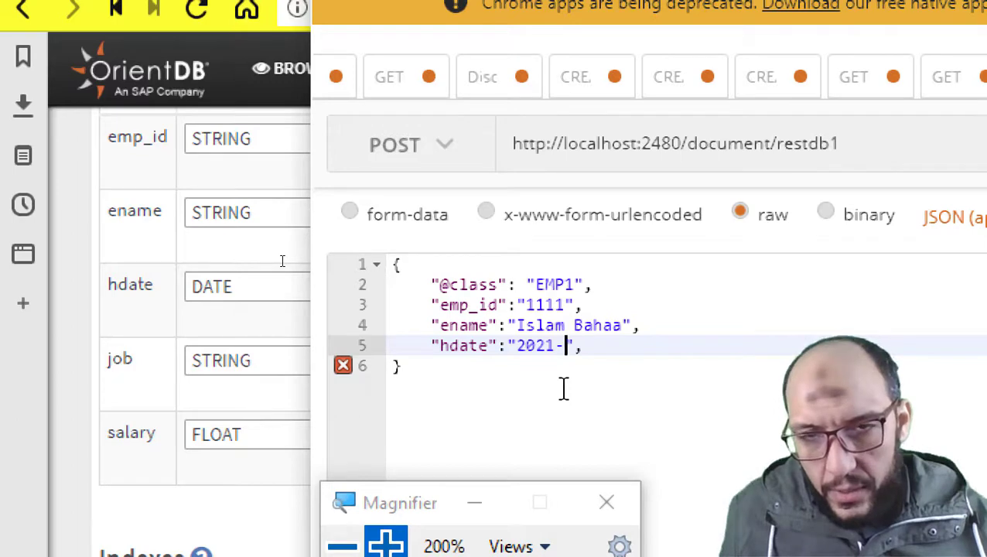
text(01)
key(BackSpace)
key(BackSpace)
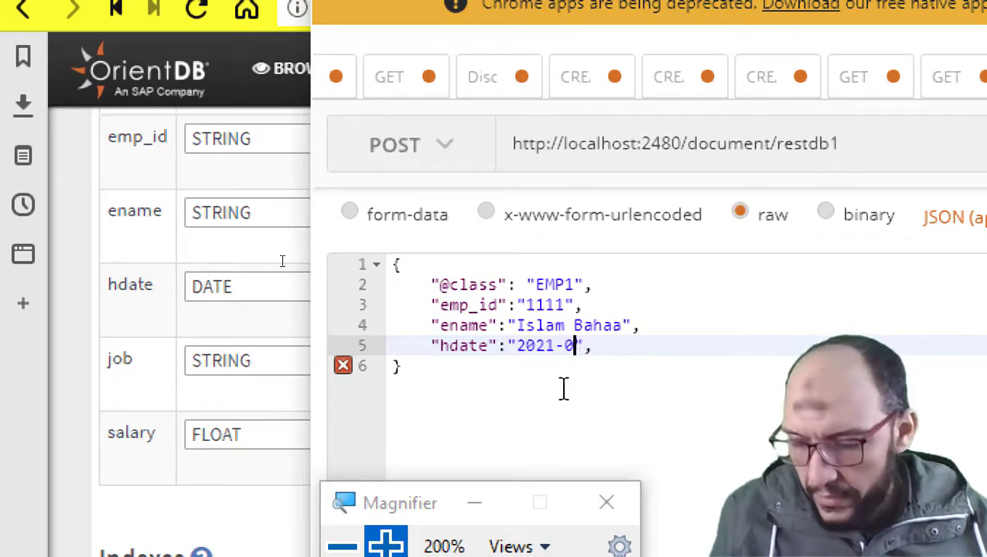
text(12)
key(BackSpace)
key(BackSpace)
text(01)
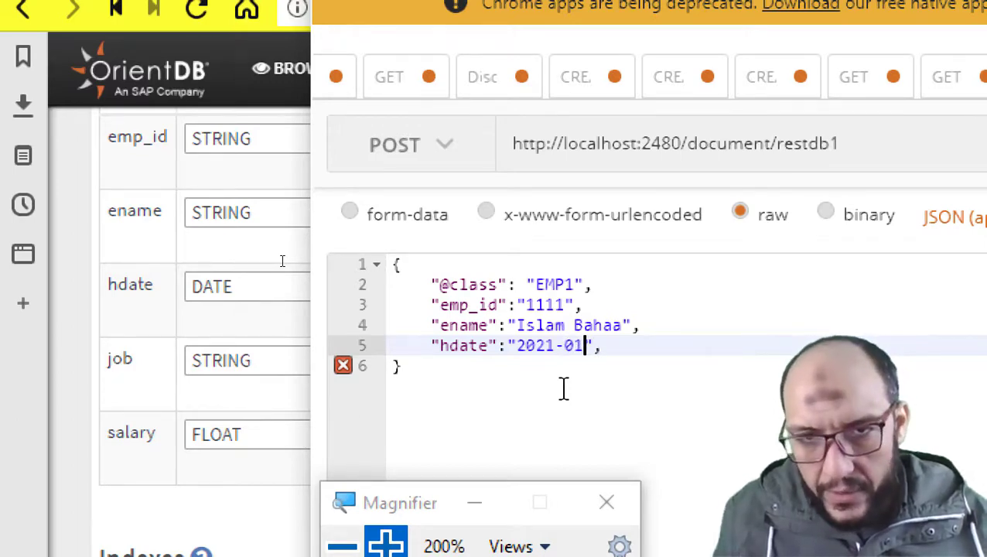
text(-)
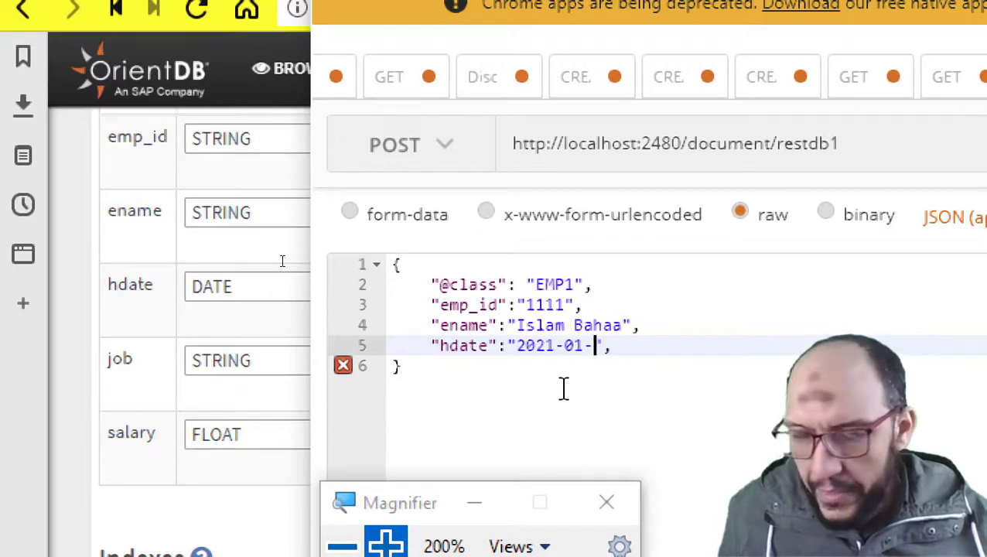
text(20)
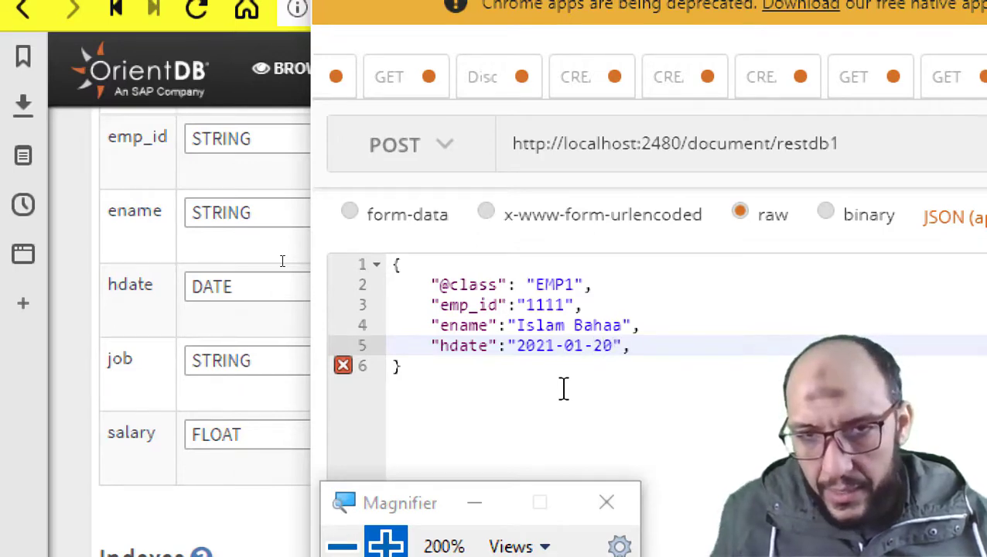
key(BackSpace)
key(BackSpace)
text(05)
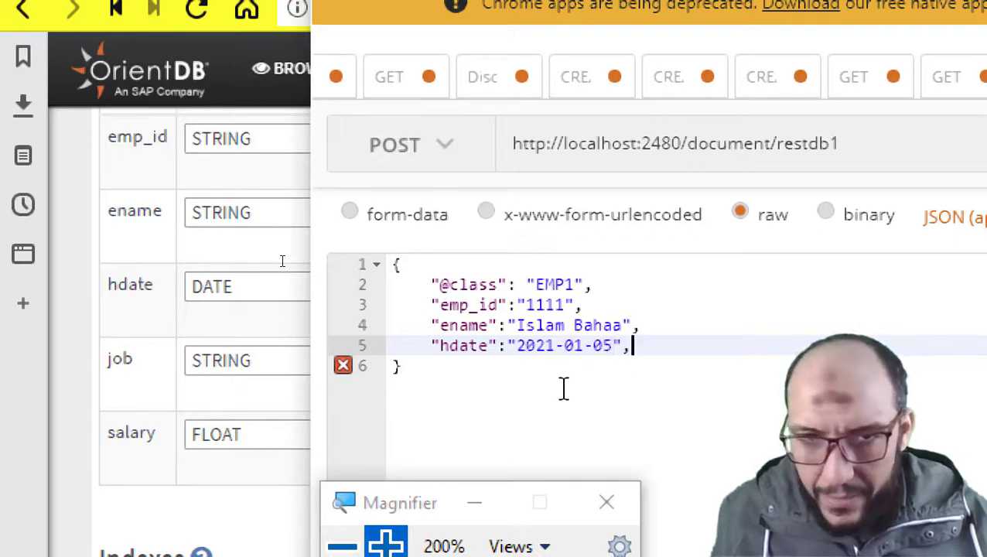
key(Return)
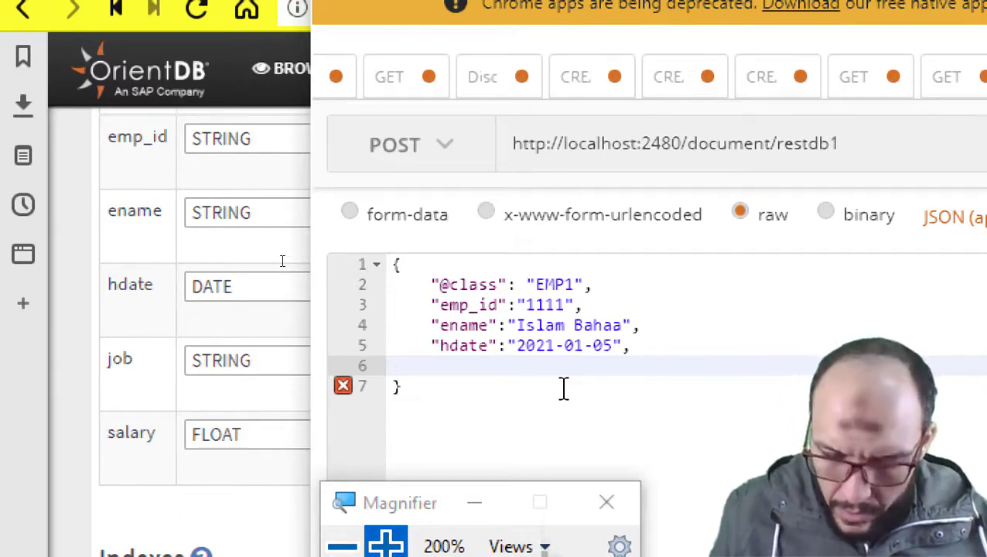
- Add "job":"Project Manager" and "salary":27500.5 to the EMP1 JSON body
text("job")
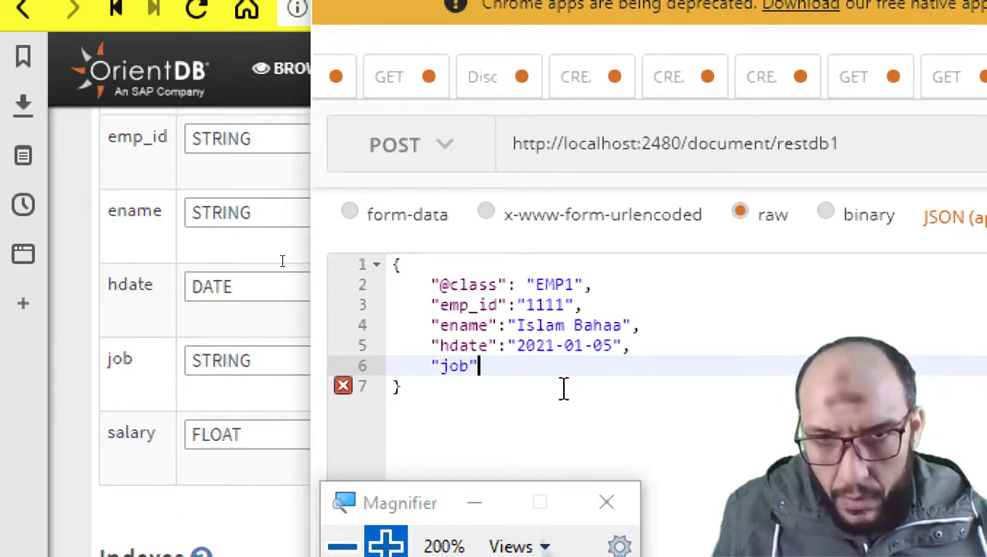
text(:"P)
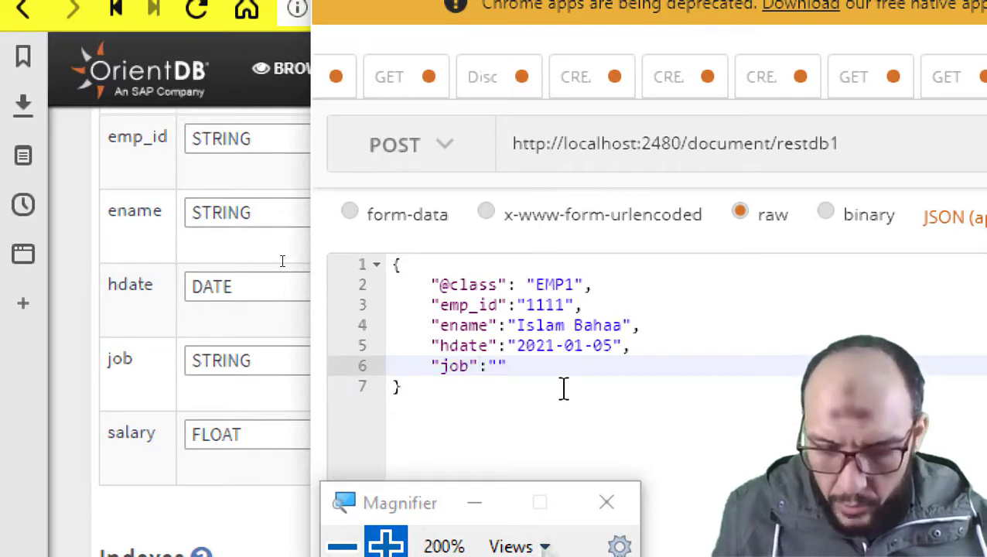
text(roject)
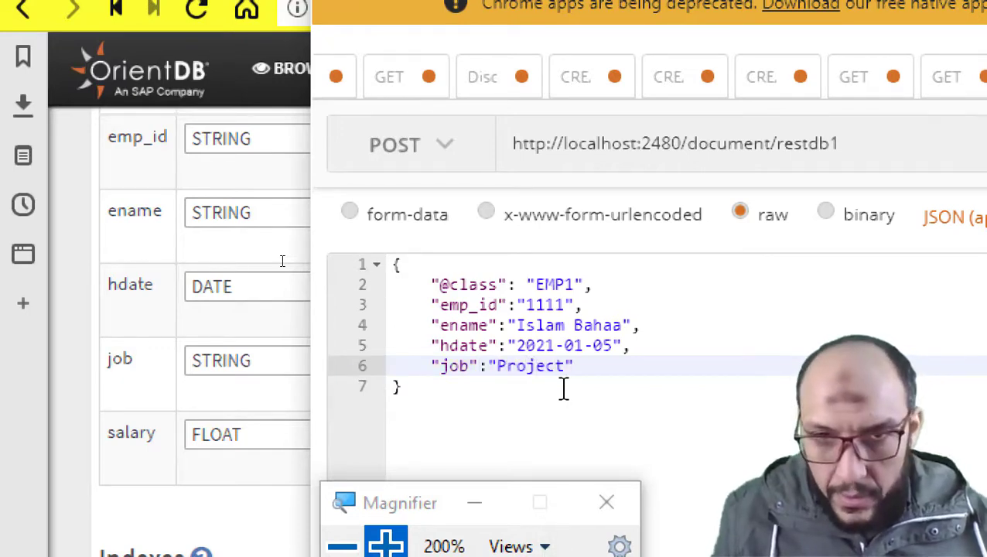
text( Manager)
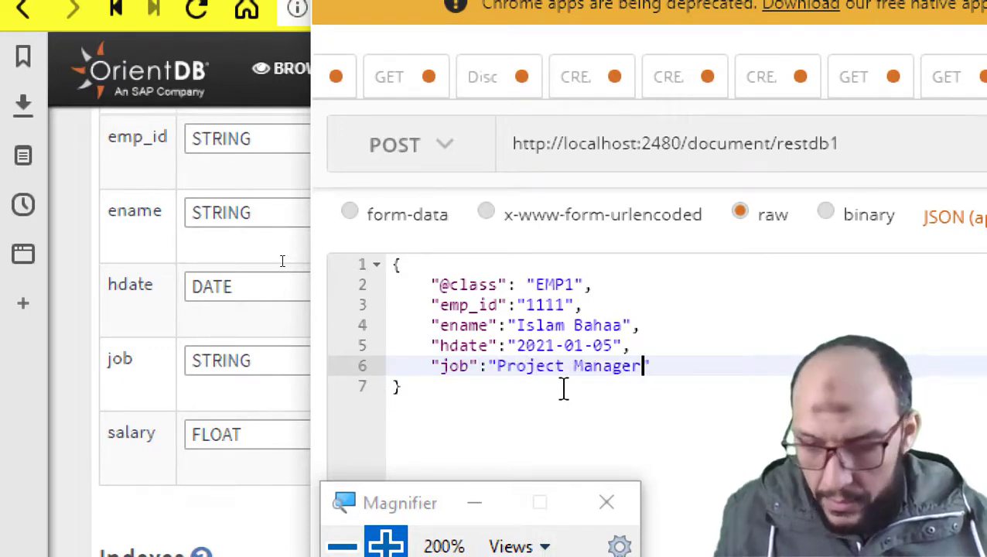
key(Right)
text(,)
key(Return)
text(\)
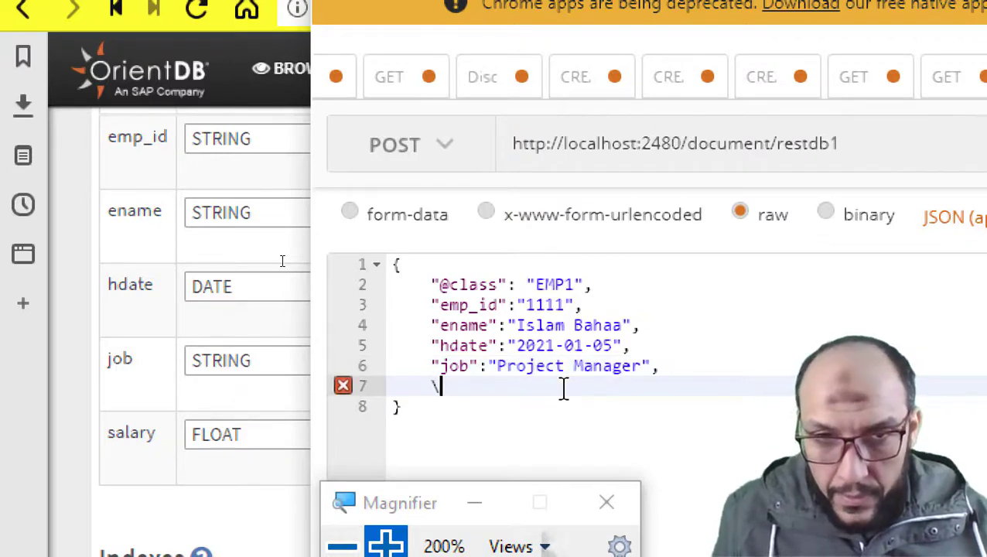
key(BackSpace)
text(")
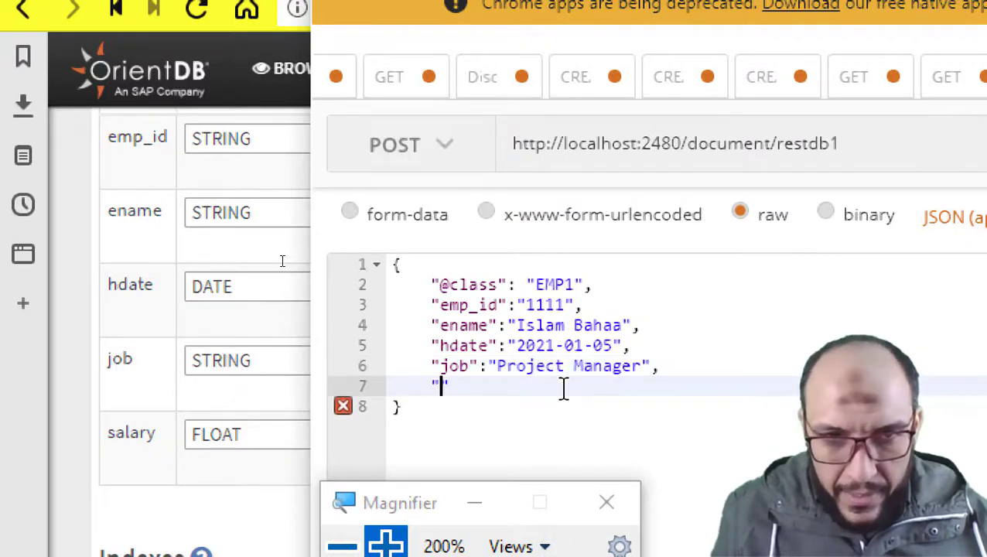
text(salary":)
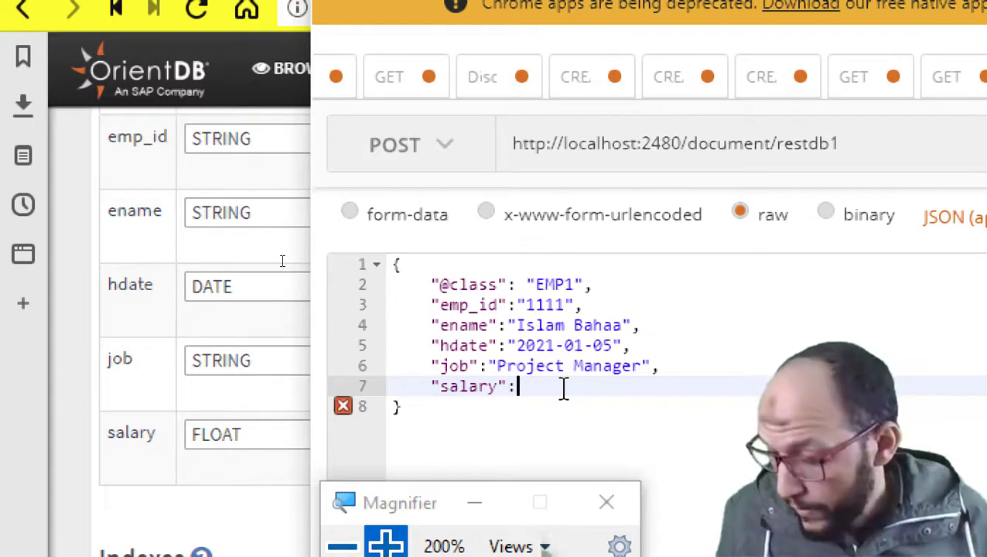
text(27500)
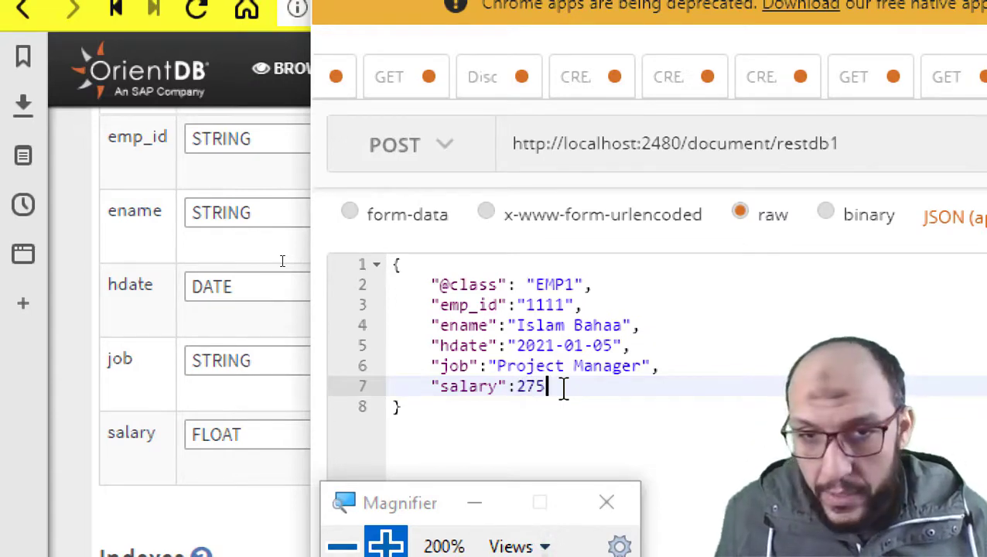
text(.5)
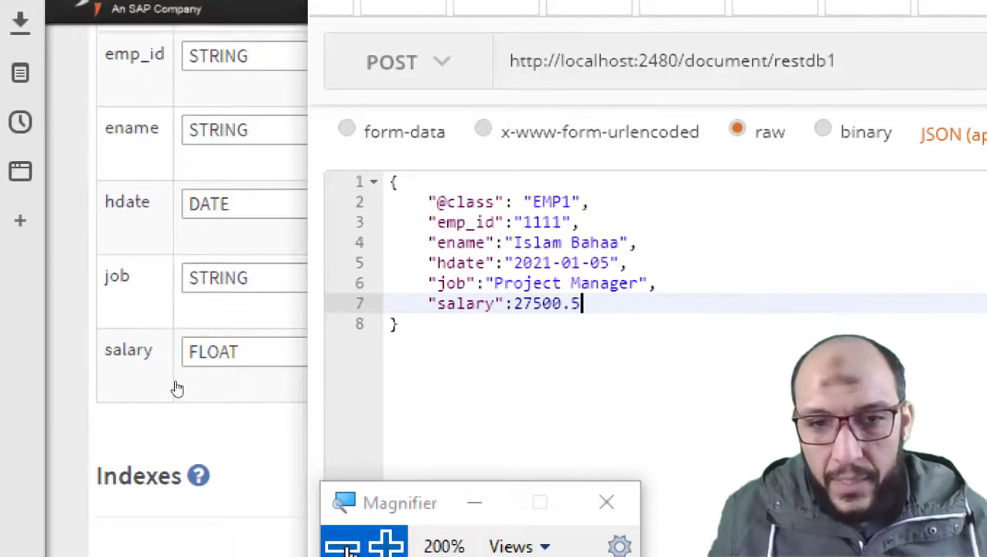
key(super+minus)
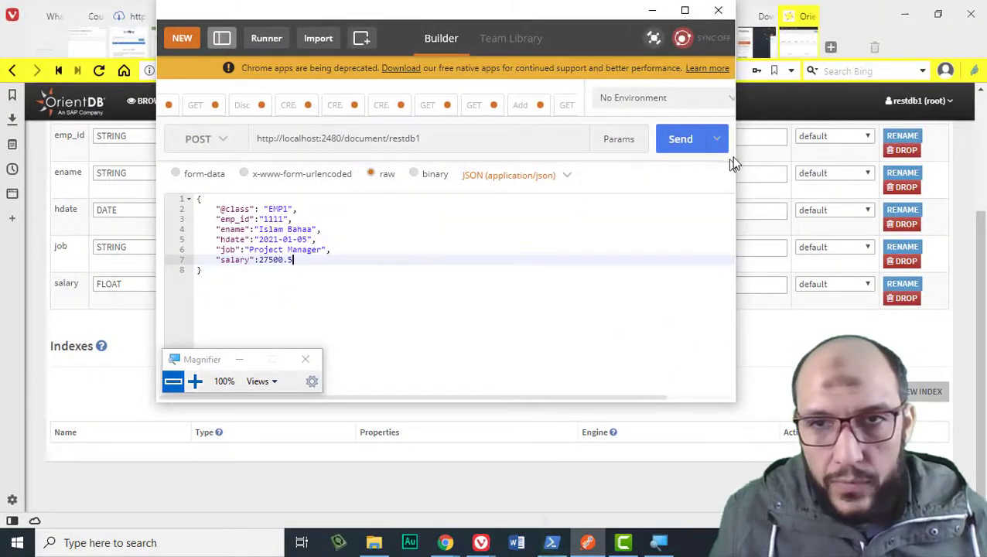
- Send the POST, maximize Postman, verify Basic Auth, and resend to get 201 Created
click(694, 152)
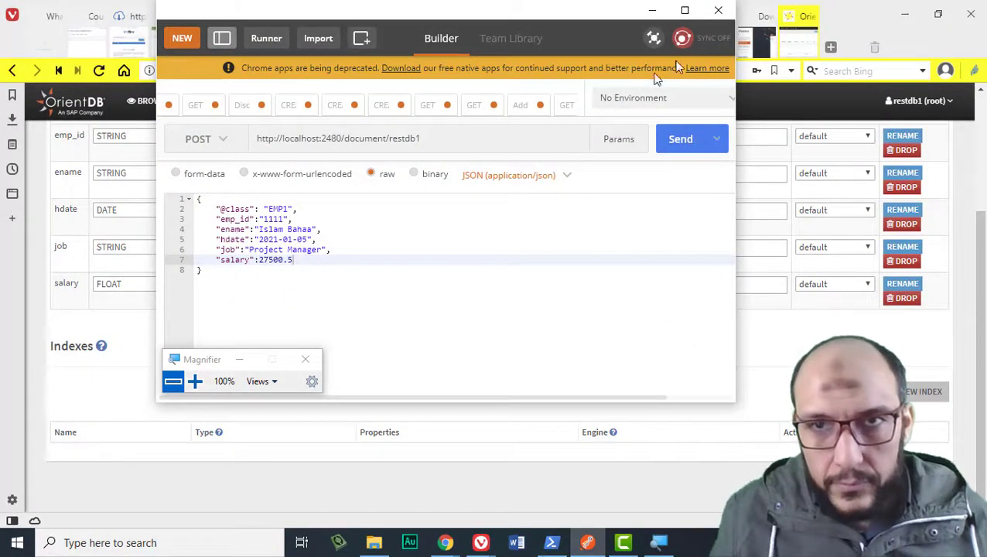
click(685, 11)
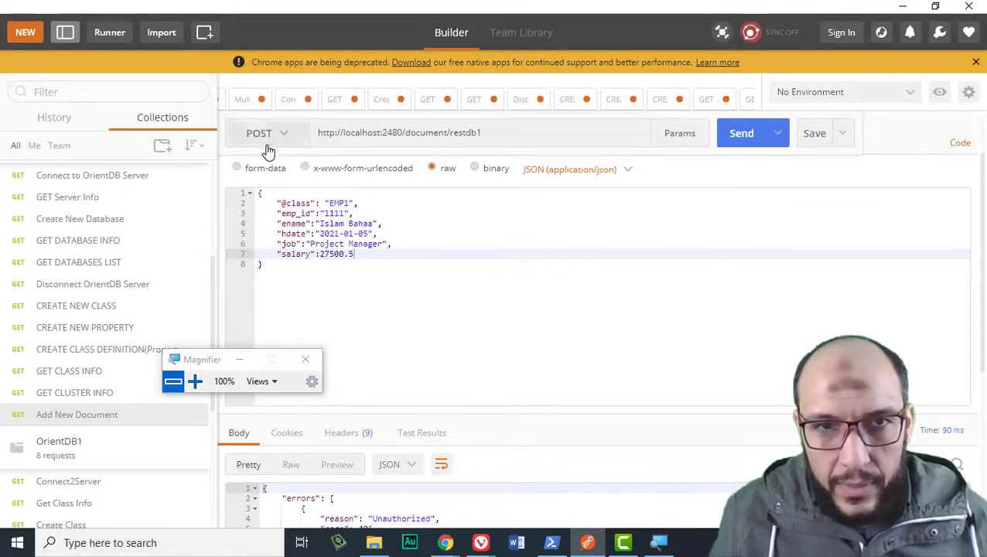
click(268, 192)
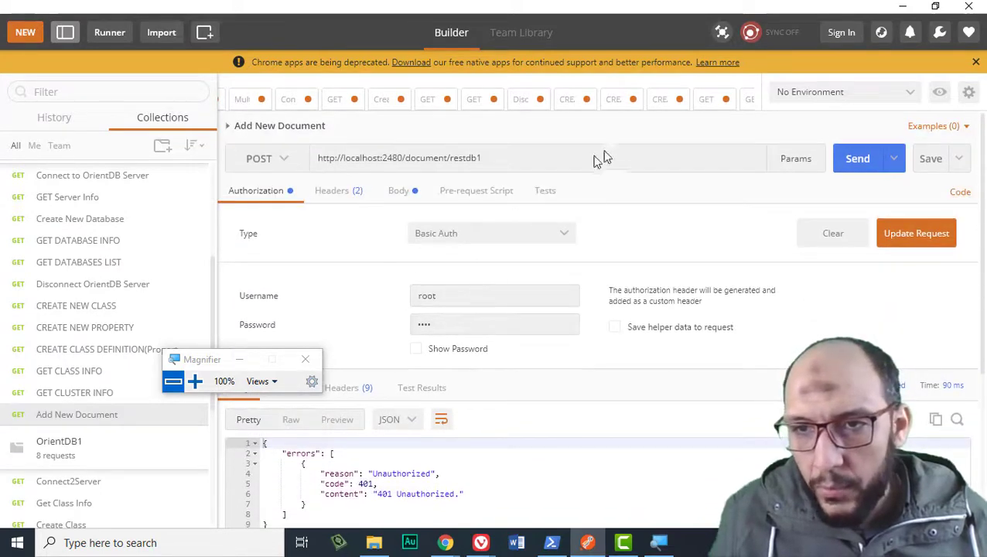
click(860, 160)
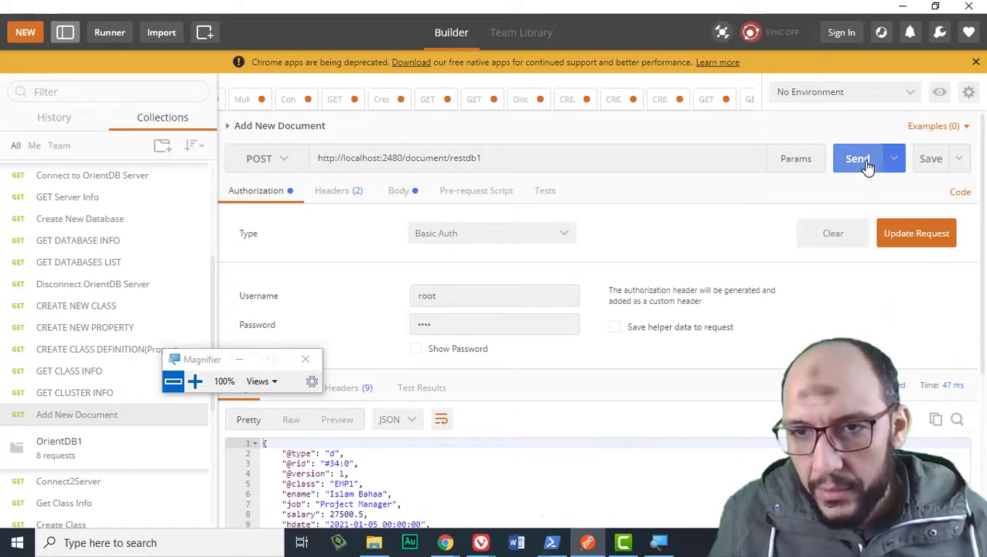
scroll(379, 283, down, 2)
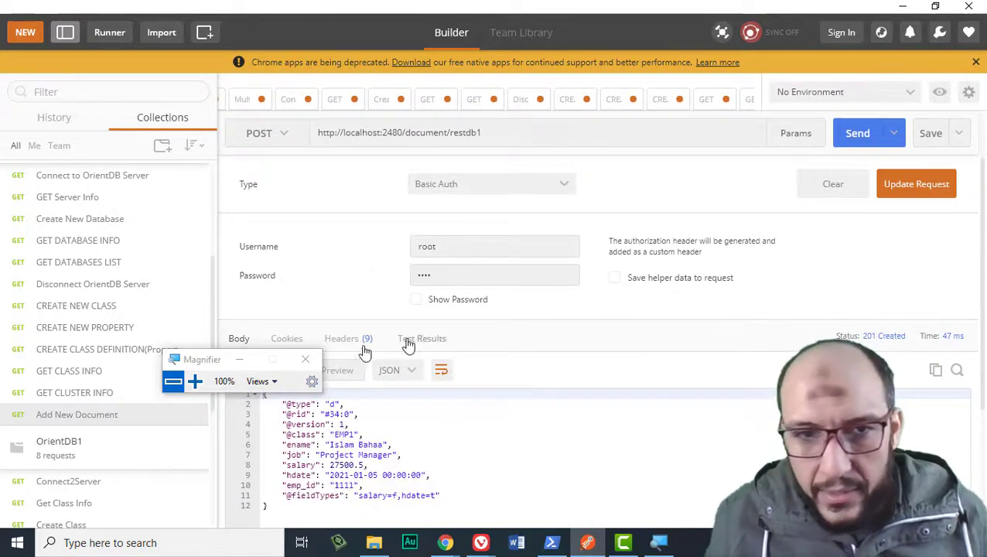
drag(226, 359, 417, 255)
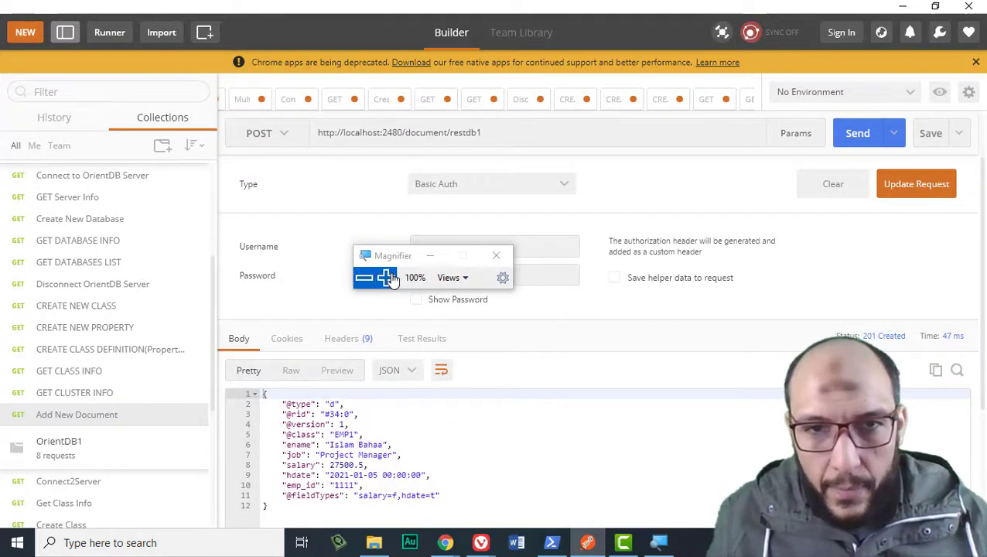
- Inspect the response's record ID, version line and returned field values
click(385, 277)
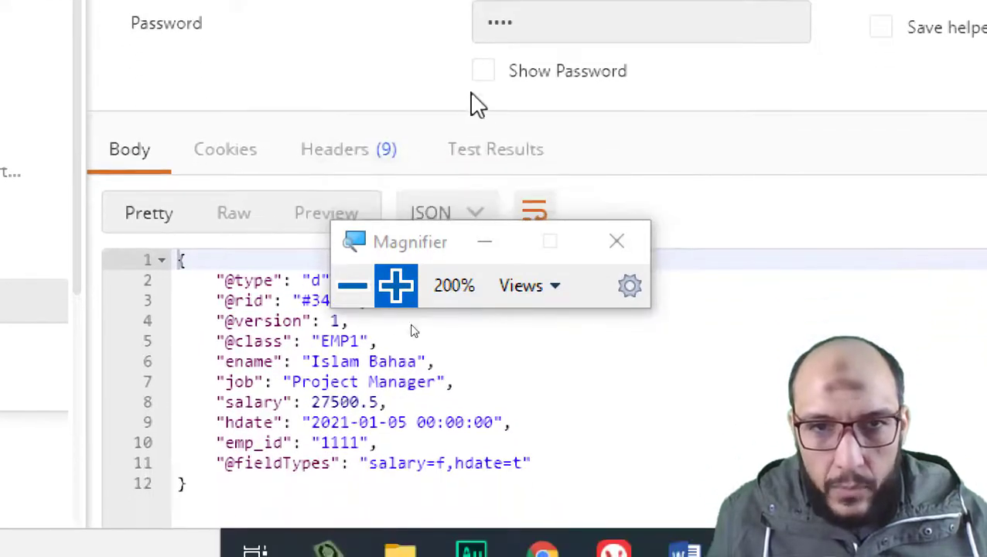
drag(437, 259, 480, 163)
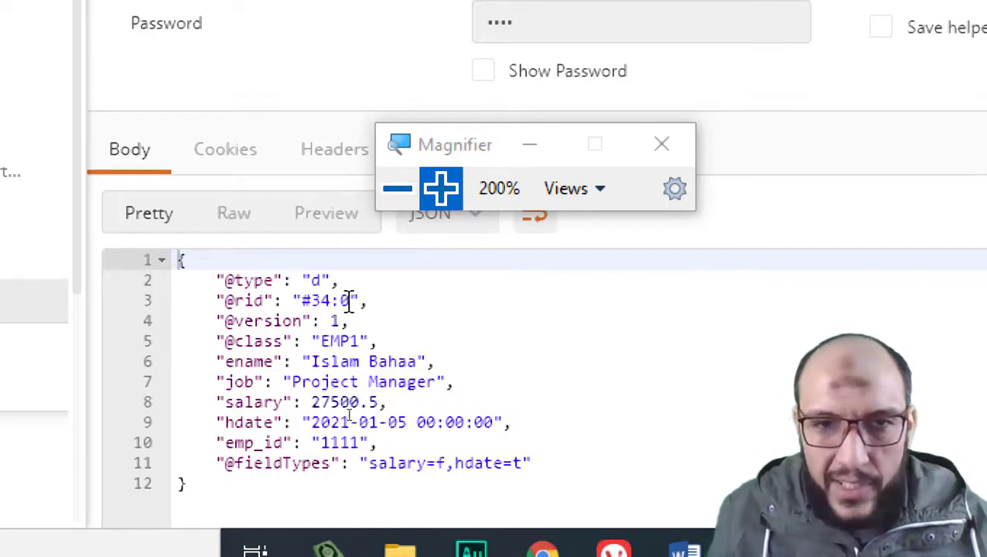
drag(352, 302, 304, 300)
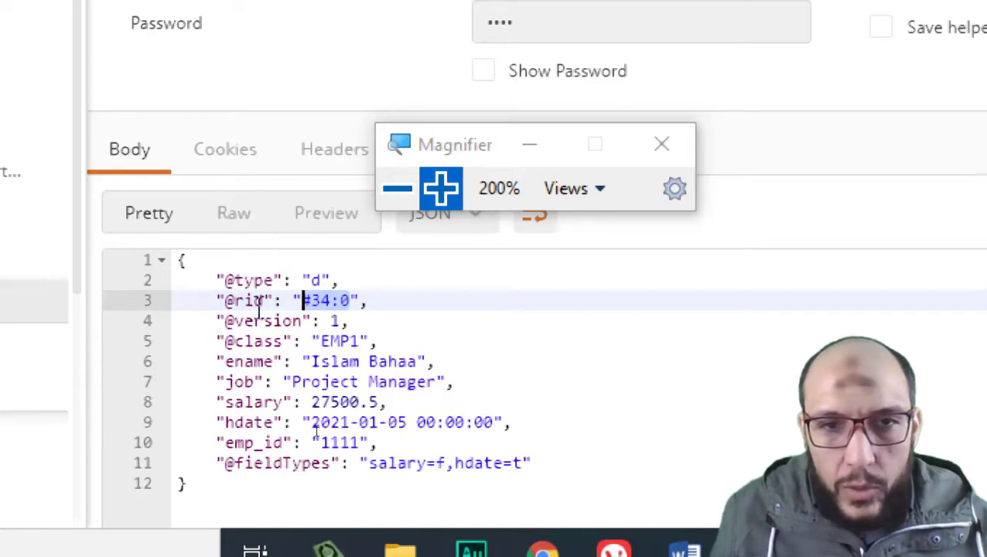
drag(360, 323, 147, 313)
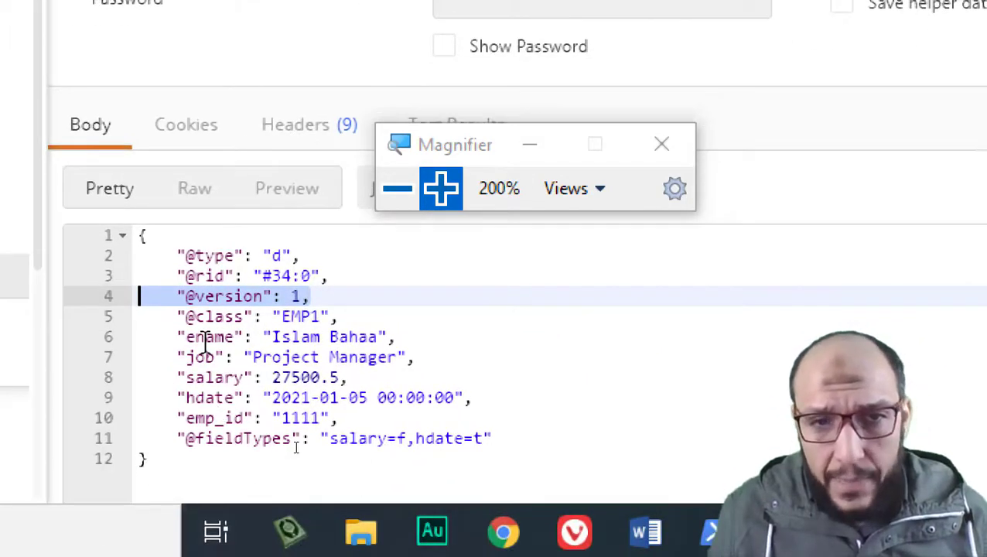
drag(205, 337, 268, 439)
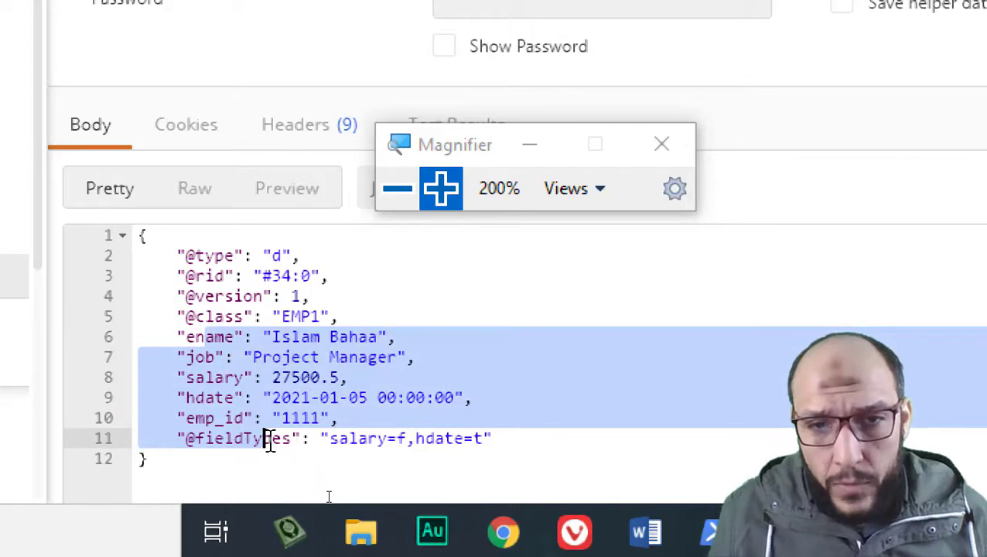
double_click(269, 438)
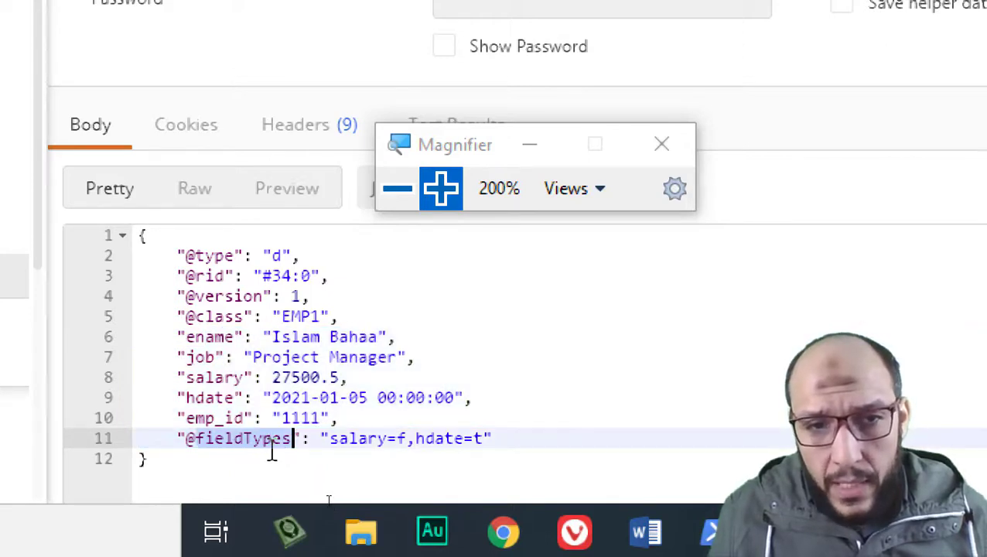
drag(294, 439, 198, 439)
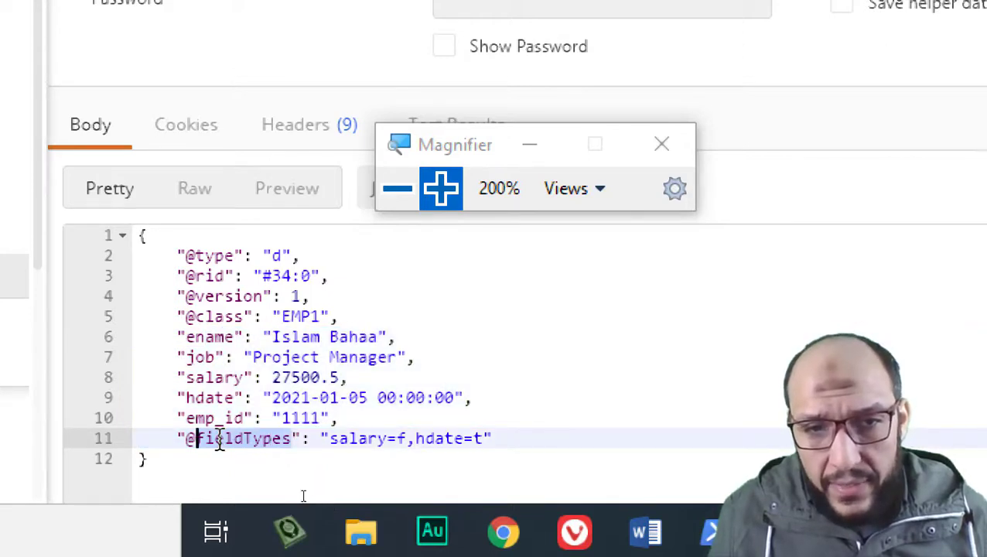
double_click(366, 438)
drag(366, 438, 485, 445)
double_click(432, 438)
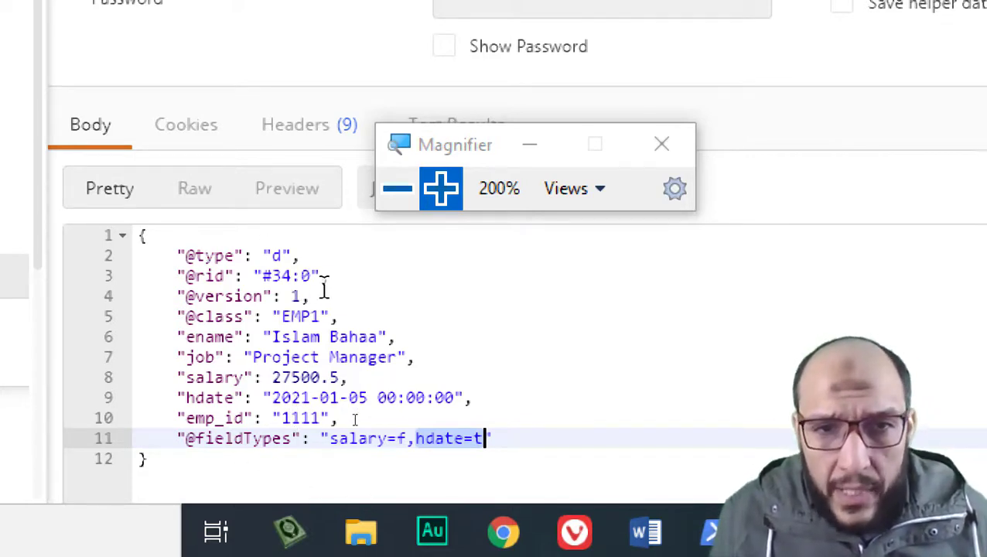
drag(311, 275, 272, 275)
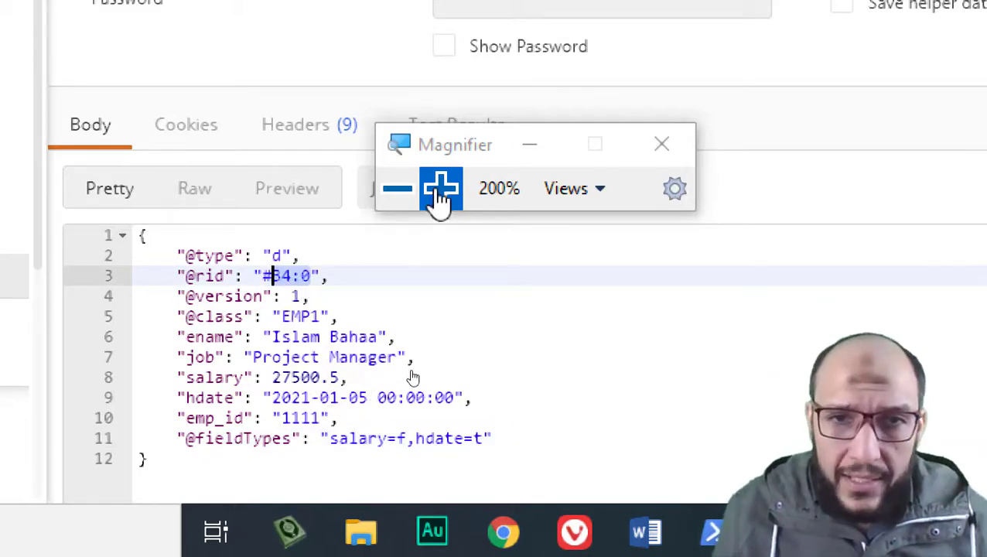
click(399, 189)
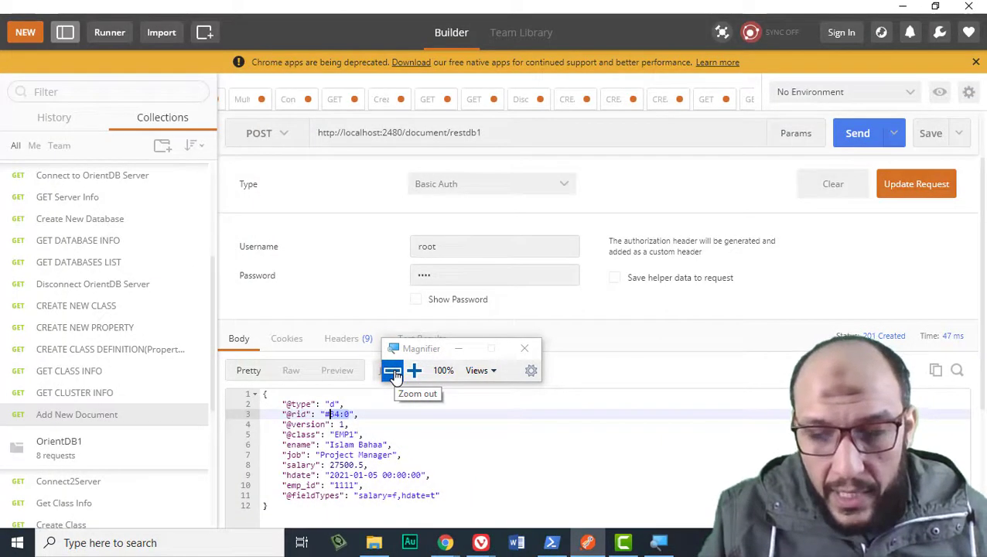
click(358, 414)
scroll(362, 257, up, 2)
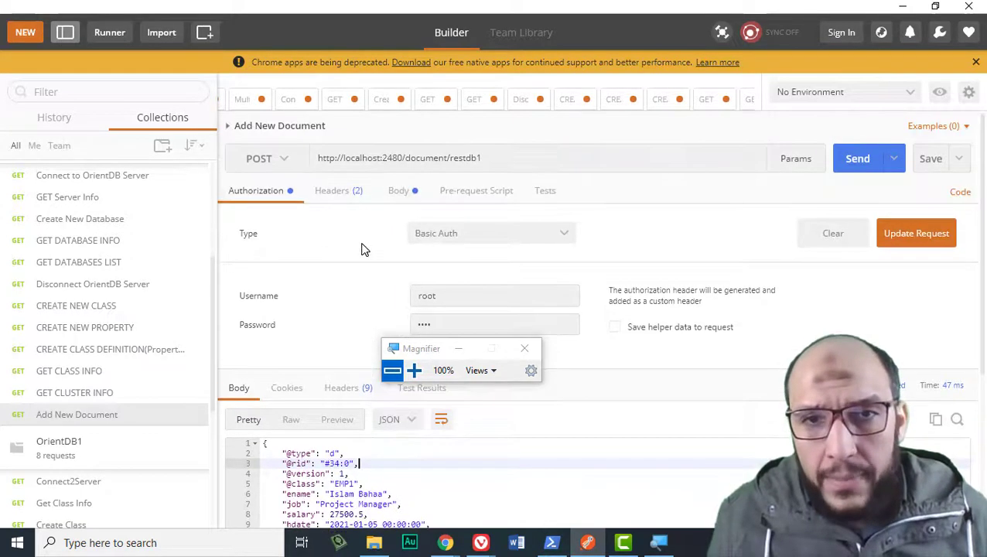
- Change emp_id to "1112" and replace ename with the second employee's name
click(398, 194)
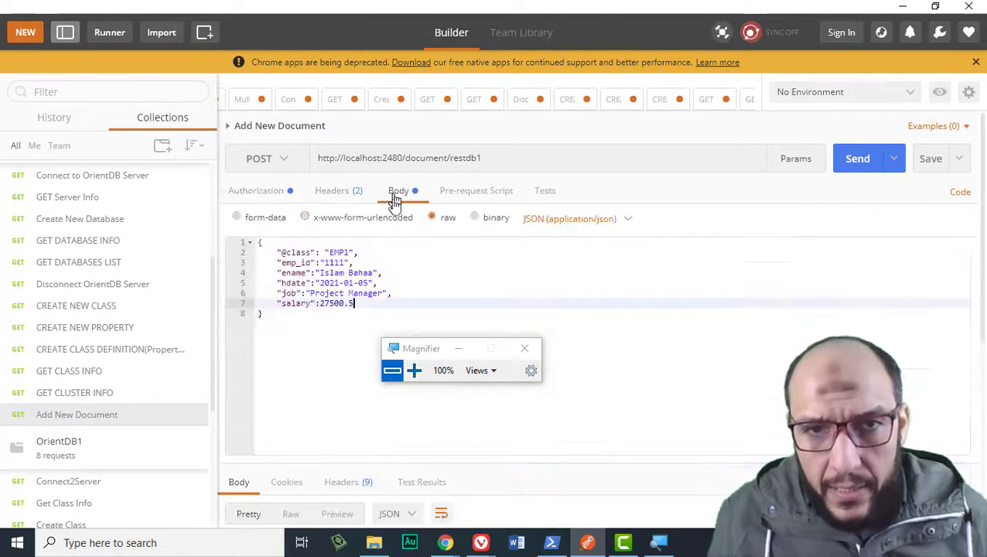
click(345, 263)
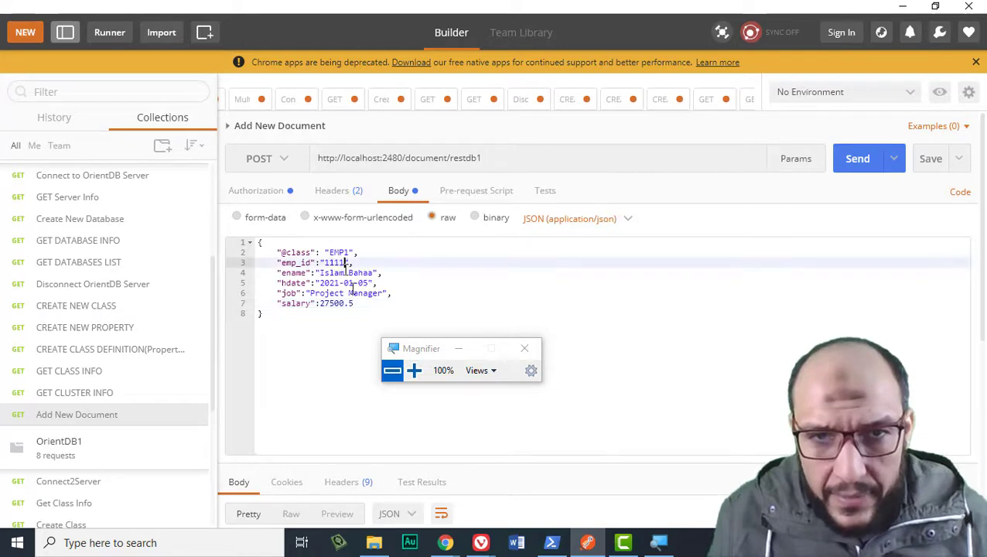
click(414, 371)
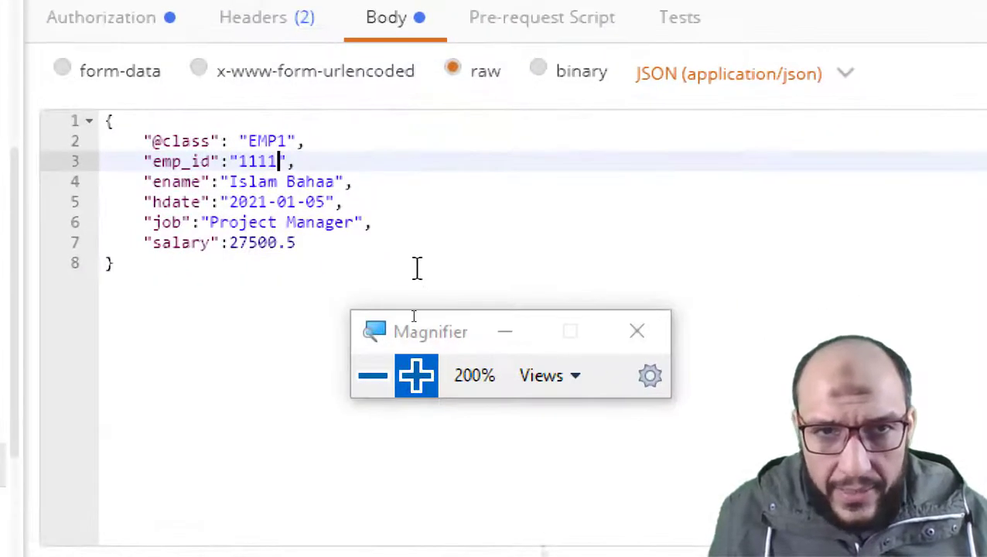
key(BackSpace)
text(2)
key(Down)
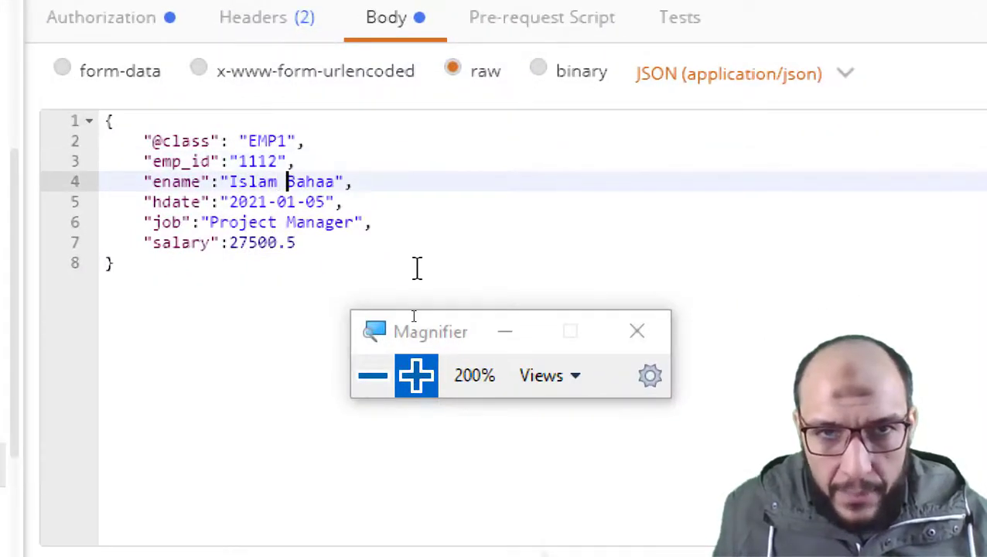
key(Right)
key(Right)
key(Right)
key(Right)
key(Right)
key(shift+Left)
key(shift+Left)
key(shift+Left)
key(shift+Left)
key(shift+Left)
key(shift+Left)
key(shift+Left)
key(shift+Left)
key(shift+Left)
key(shift+Left)
key(shift+Left)
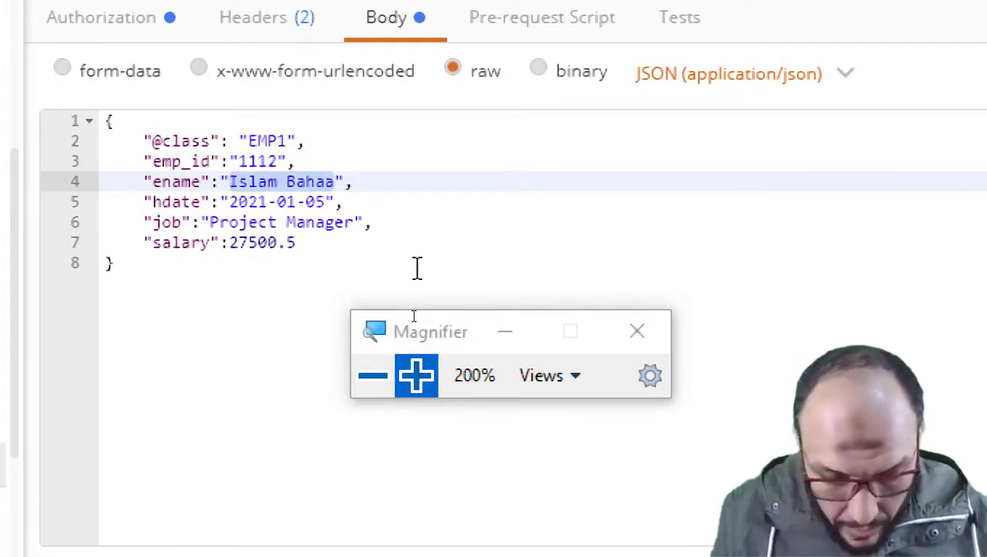
text(Iman)
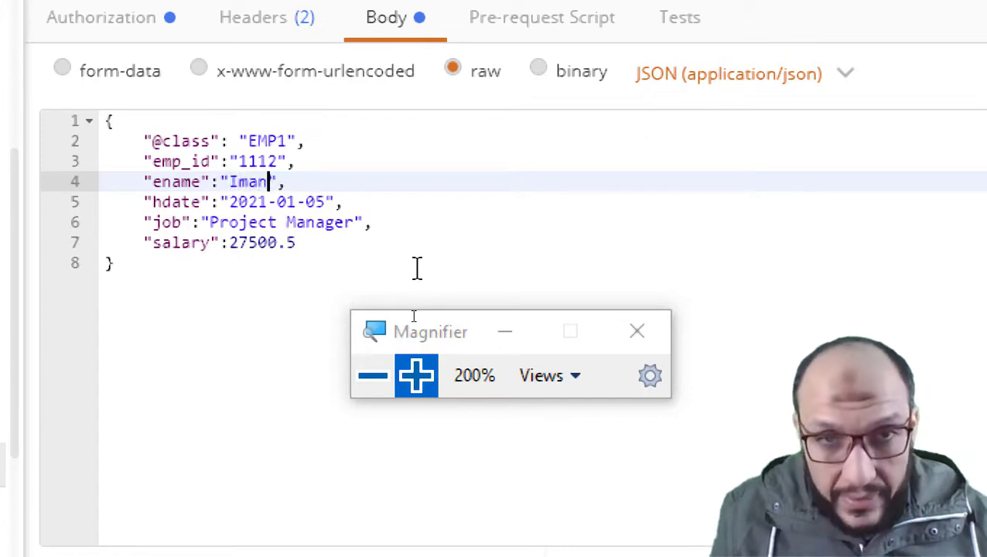
key(BackSpace)
key(BackSpace)
key(BackSpace)
key(BackSpace)
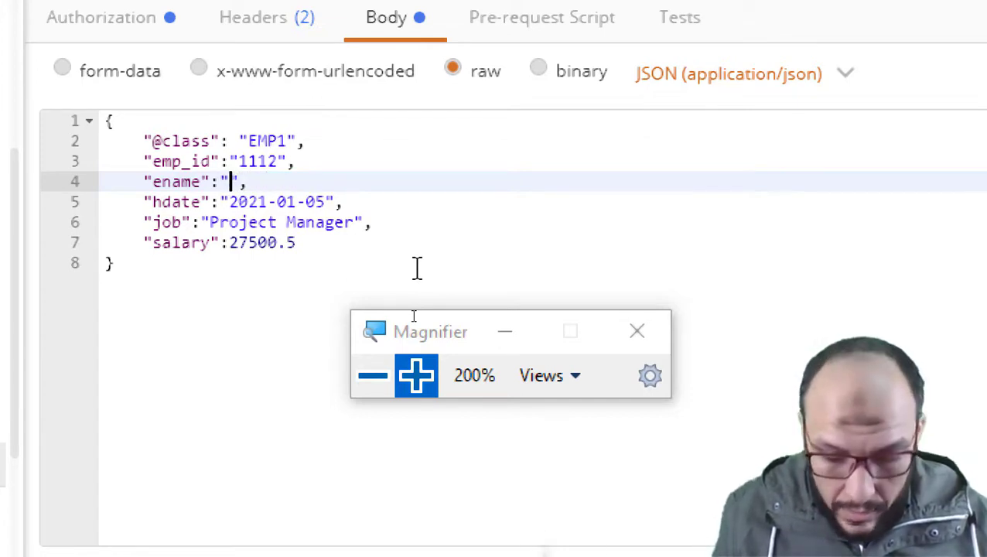
text(Ayman)
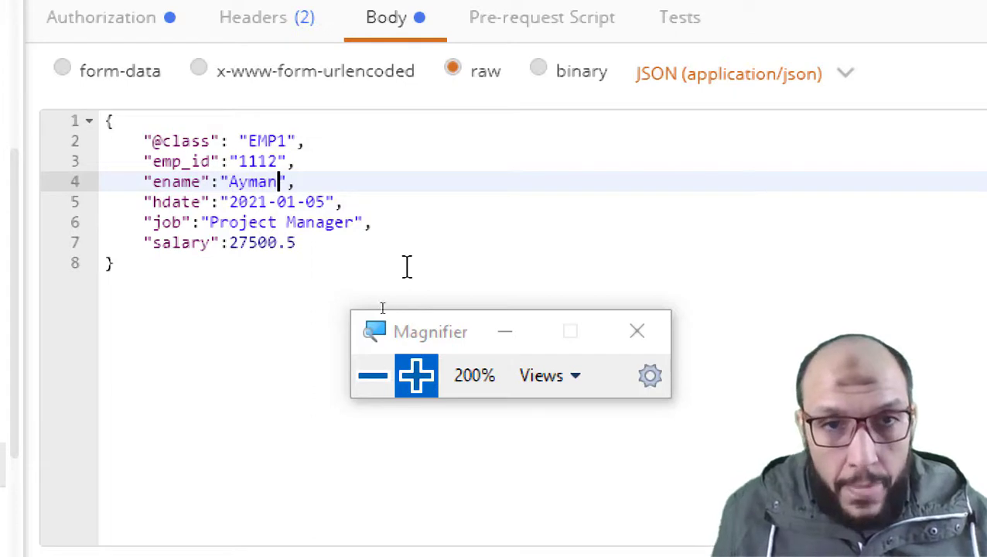
- Set hdate to "2020-01-05", job to "Tester" and salary to 25500.5
click(262, 202)
text(0)
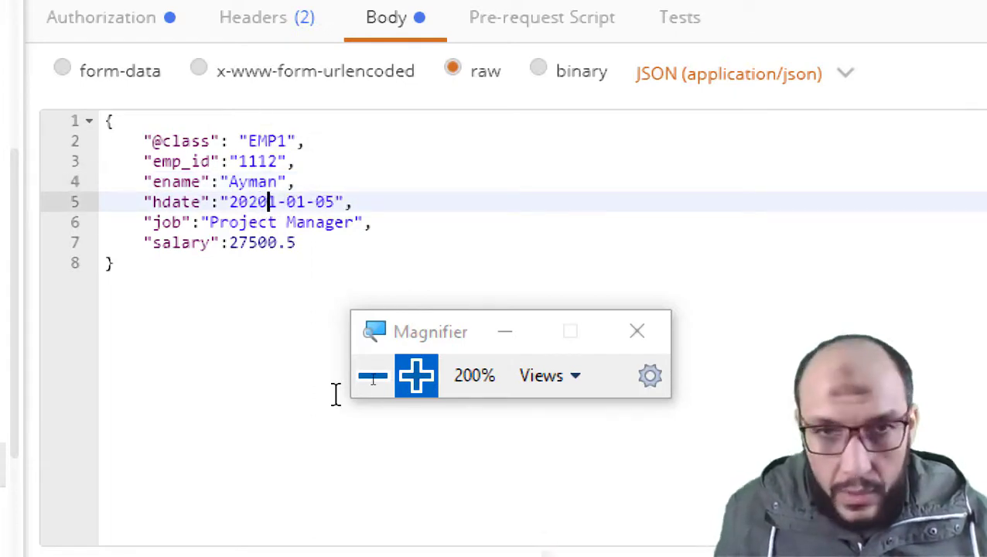
key(Delete)
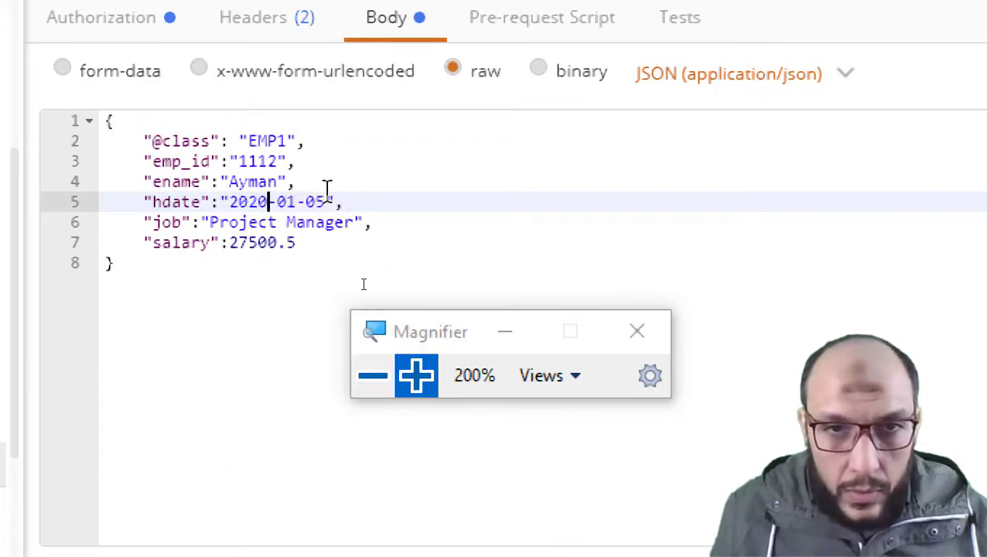
click(308, 222)
drag(353, 222, 210, 222)
text(Test)
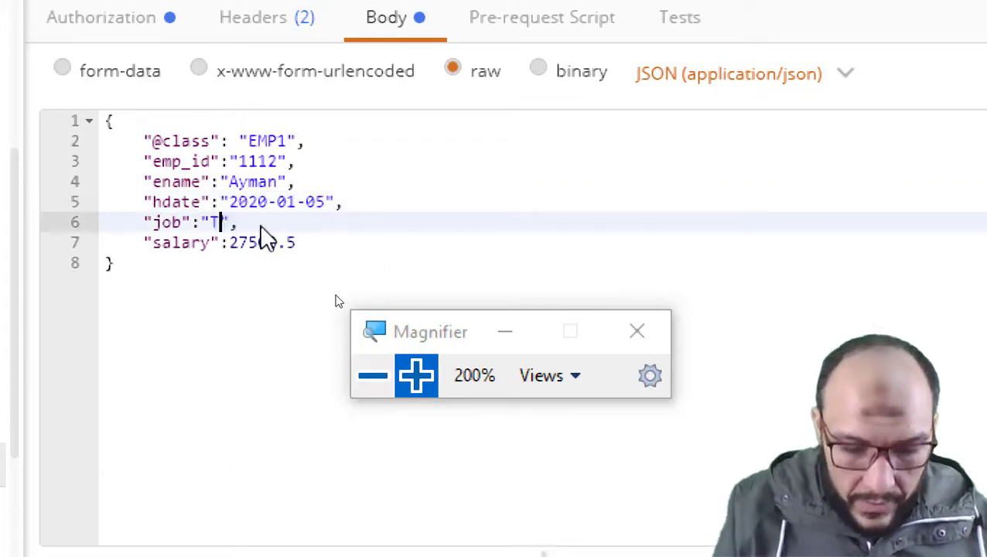
text(er)
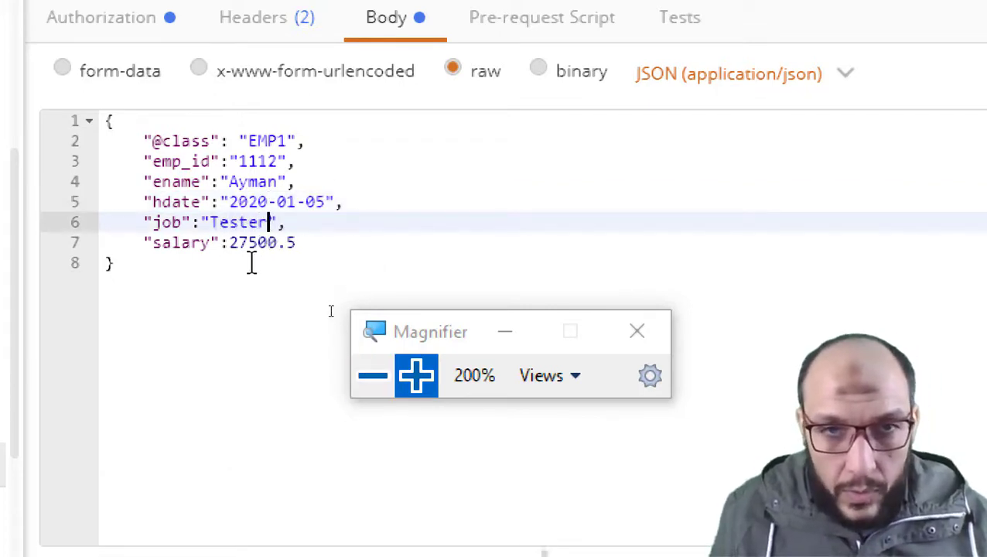
click(241, 245)
text(5)
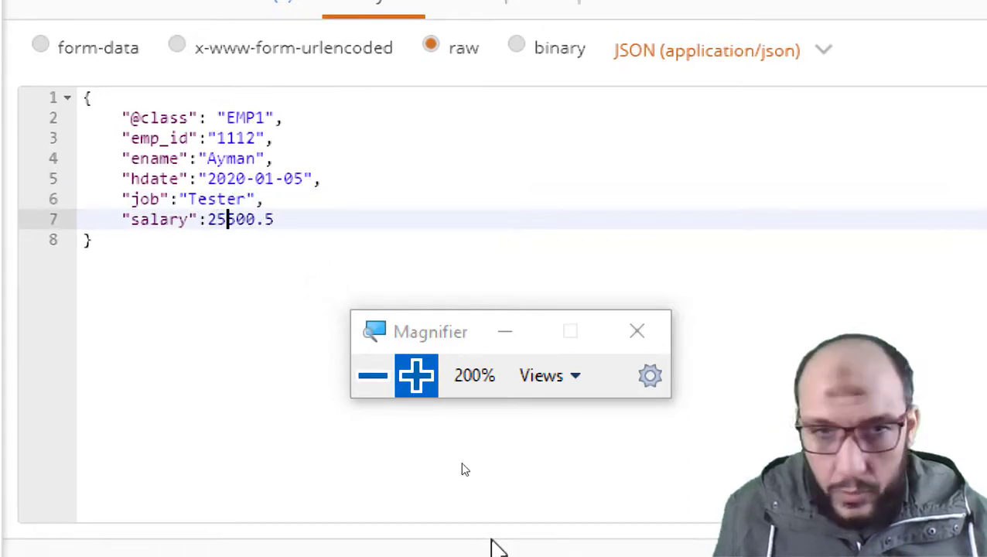
click(363, 392)
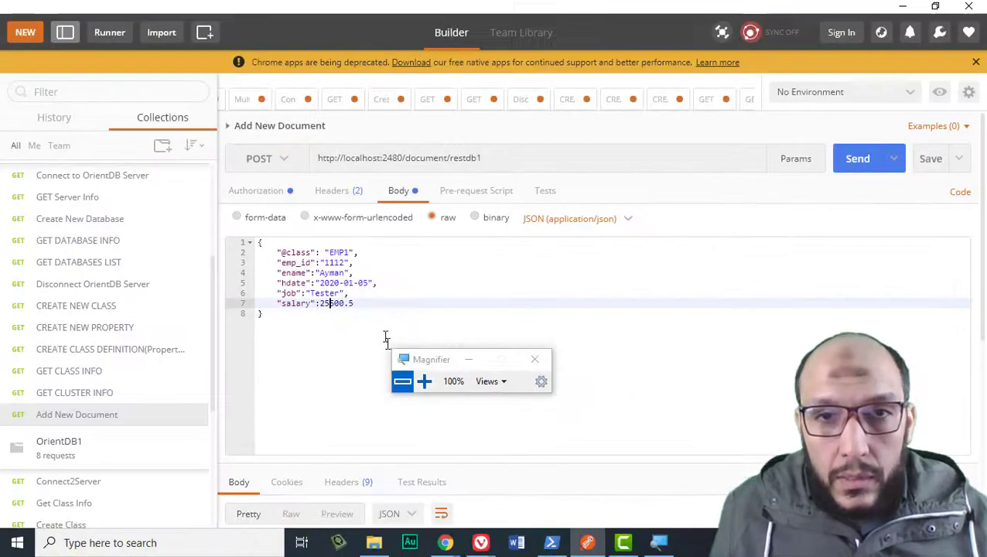
- Send the POST to create the second EMP1 document and confirm its record ID #35:0
click(857, 163)
scroll(868, 284, down, 4)
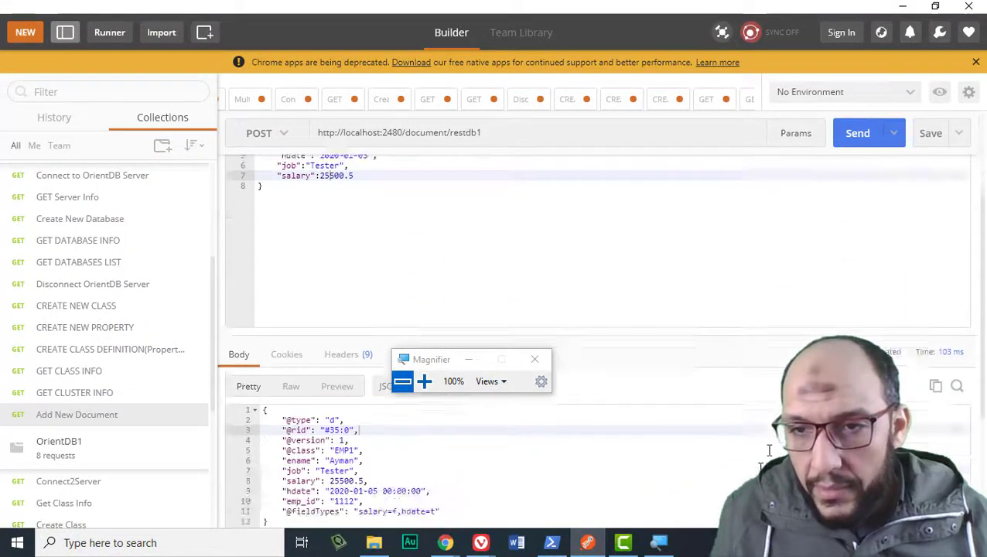
click(868, 288)
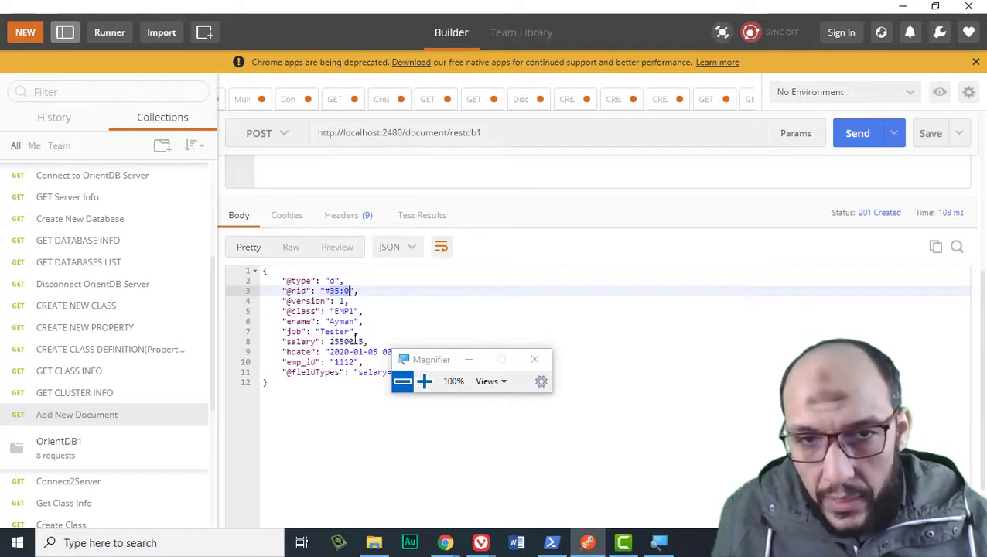
scroll(355, 339, up, 5)
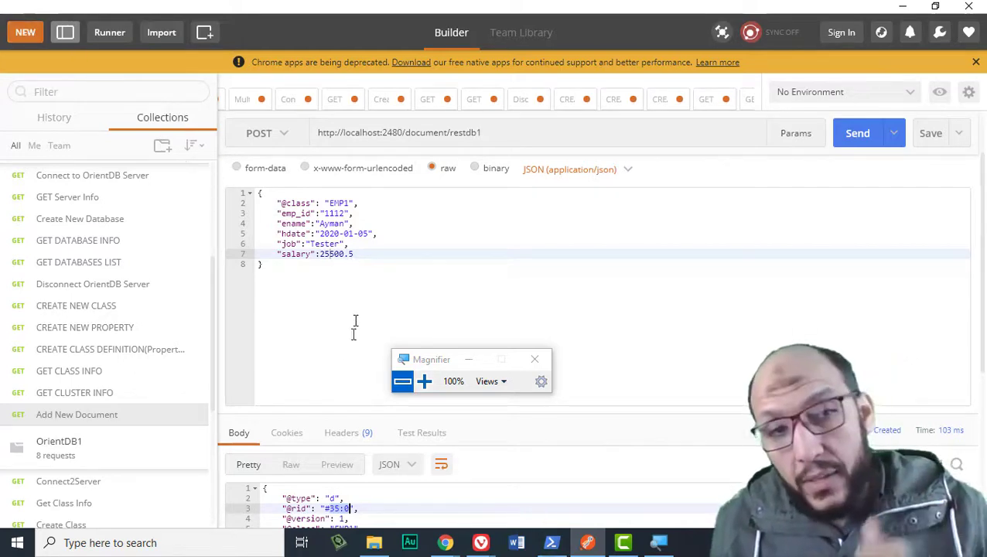
- Re-run GET CLUSTER INFO and highlight the returned EMP1 record
click(78, 399)
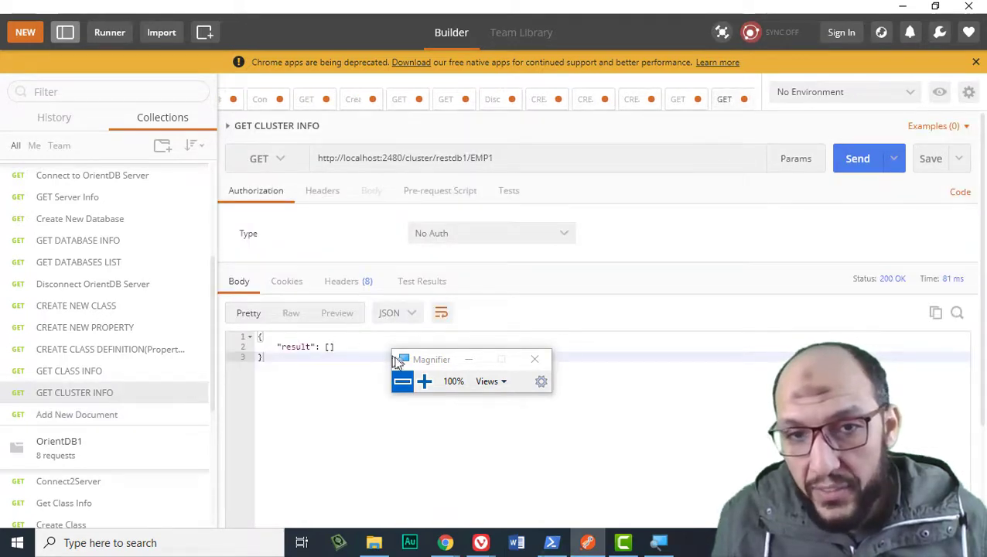
click(861, 164)
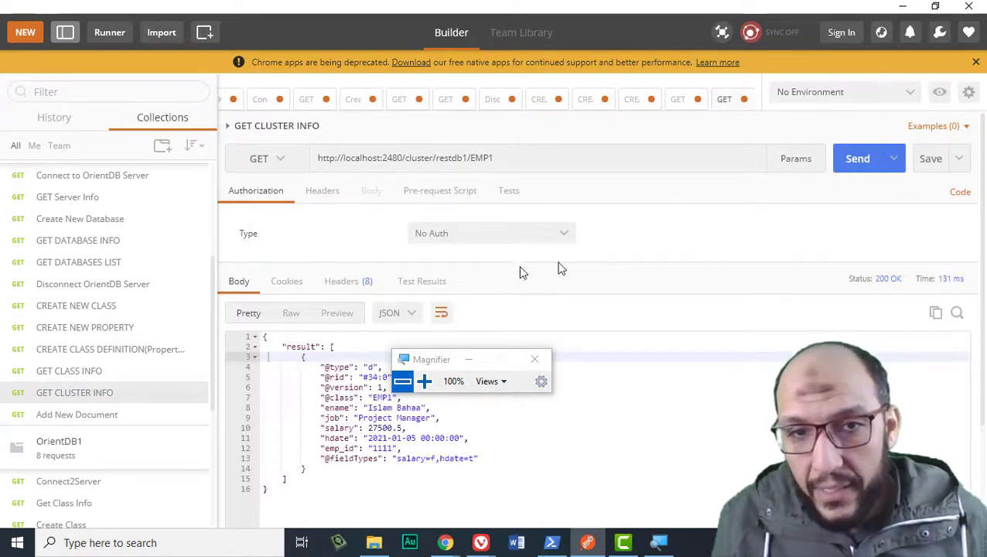
drag(443, 364, 590, 228)
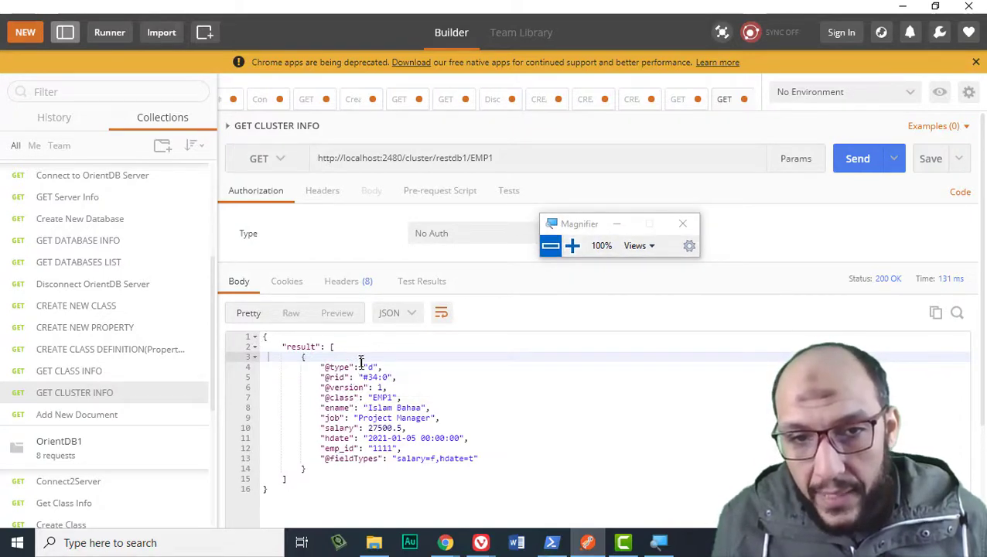
drag(360, 363, 383, 459)
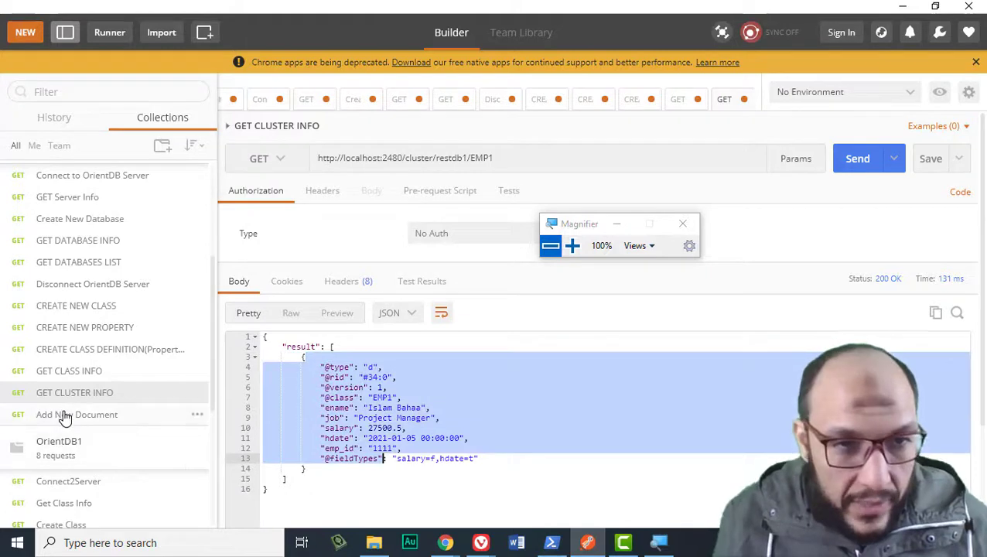
- Return to Add New Document and enlarge its response to show the full JSON
click(65, 417)
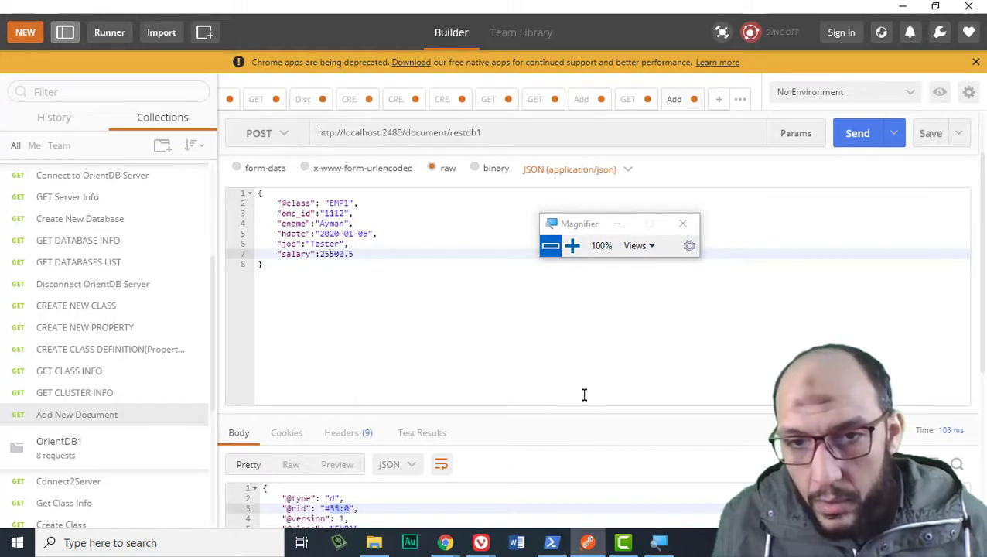
drag(583, 404, 592, 303)
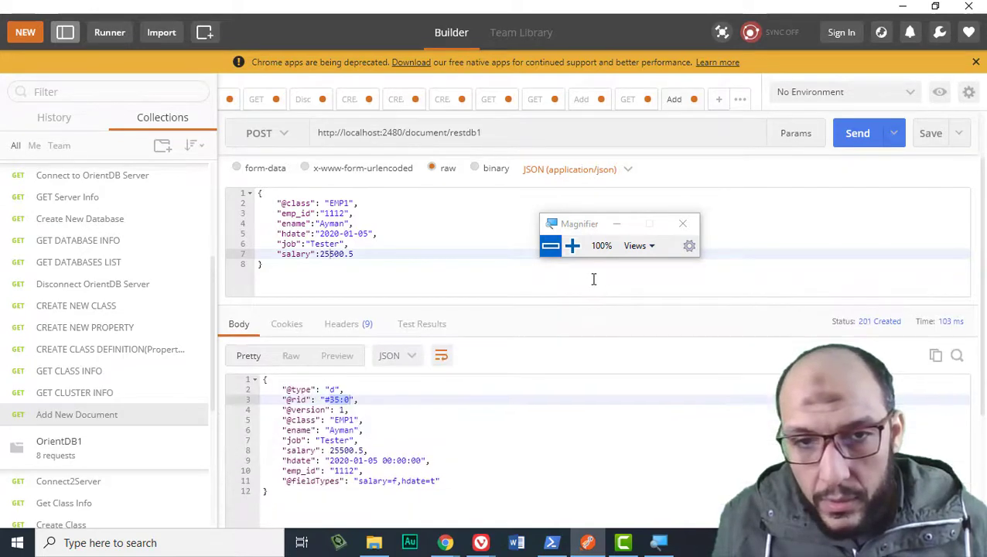
click(374, 418)
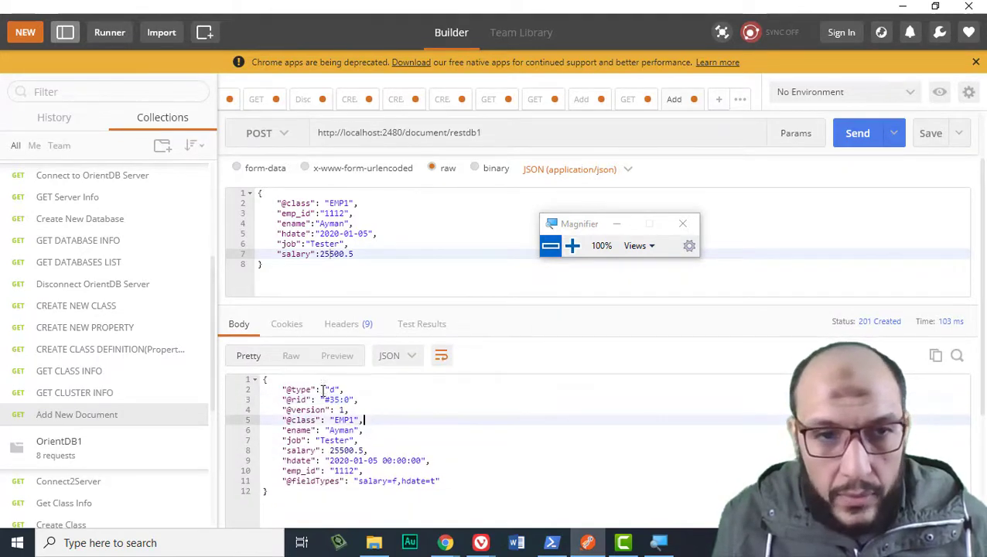
click(393, 493)
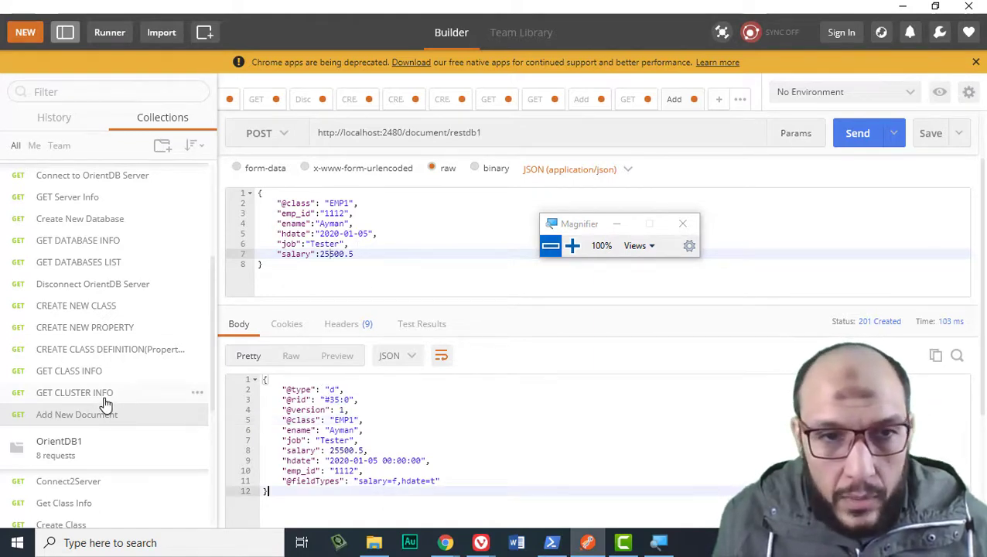
click(102, 395)
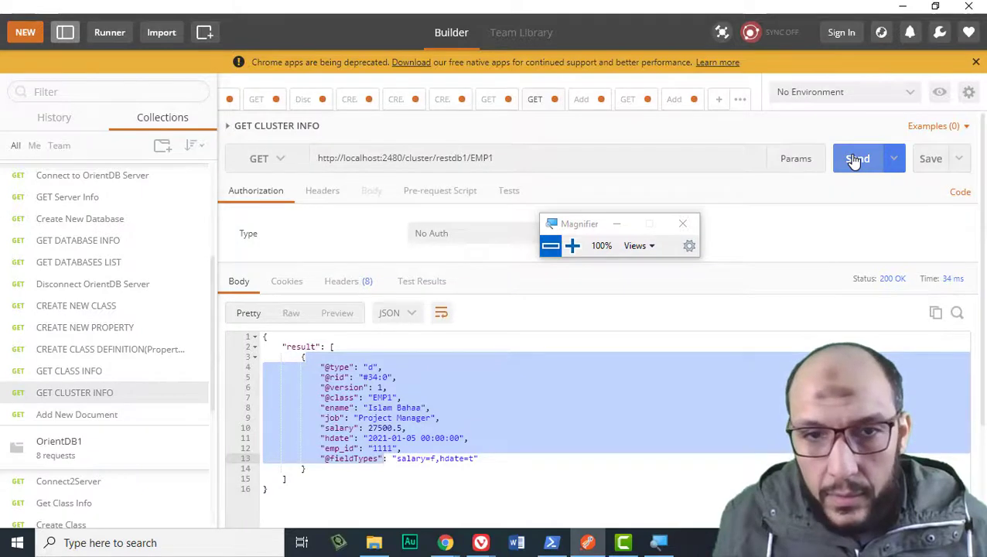
click(855, 159)
click(373, 377)
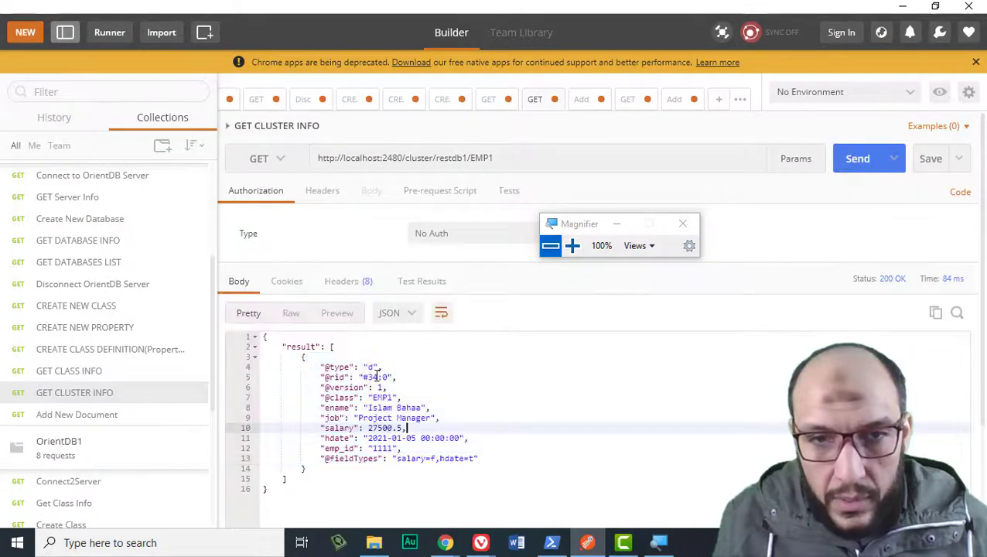
click(99, 415)
click(337, 411)
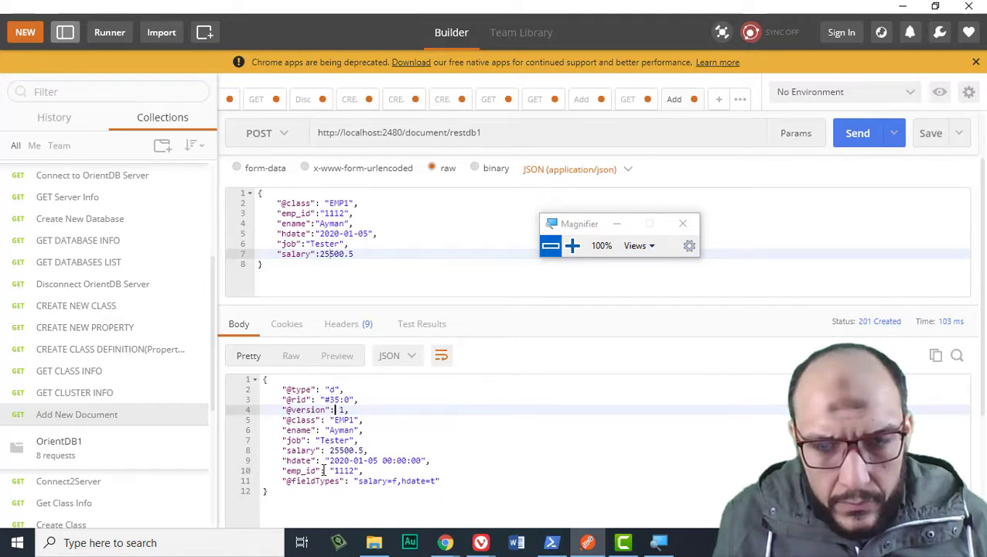
- In OrientDB Studio, run Query All on EMP1 from the schema manager, then return to Postman
mouse_move(481, 542)
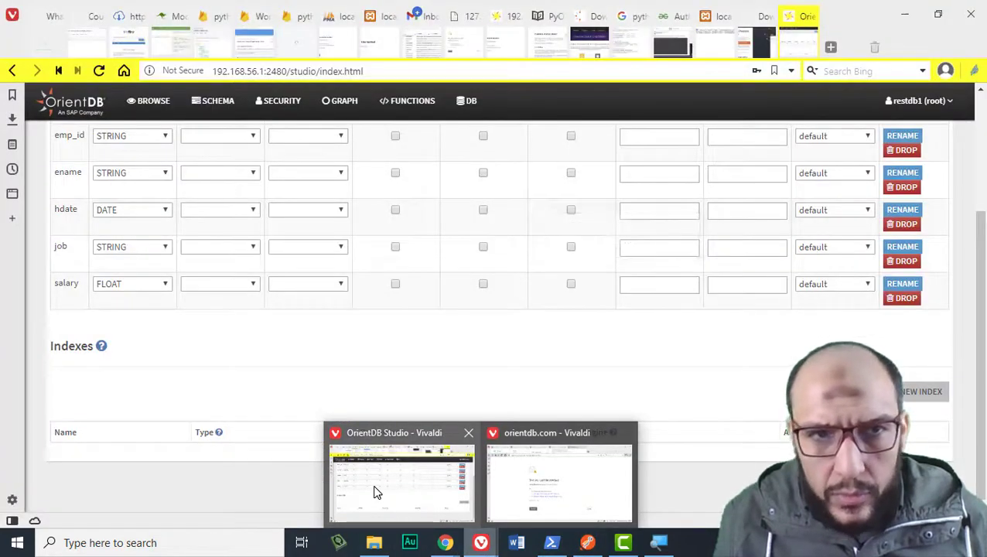
click(374, 492)
scroll(169, 356, up, 5)
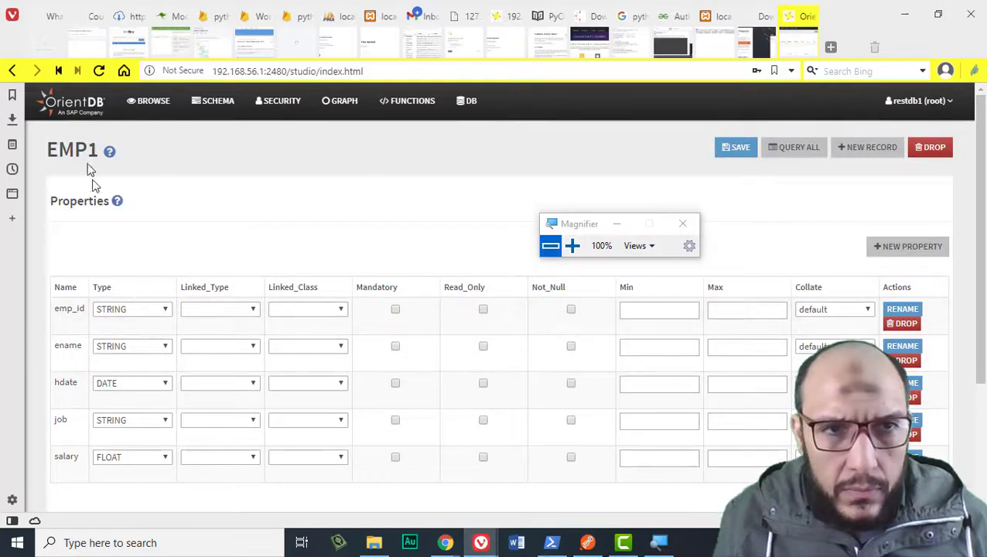
scroll(527, 287, down, 3)
scroll(526, 288, up, 2)
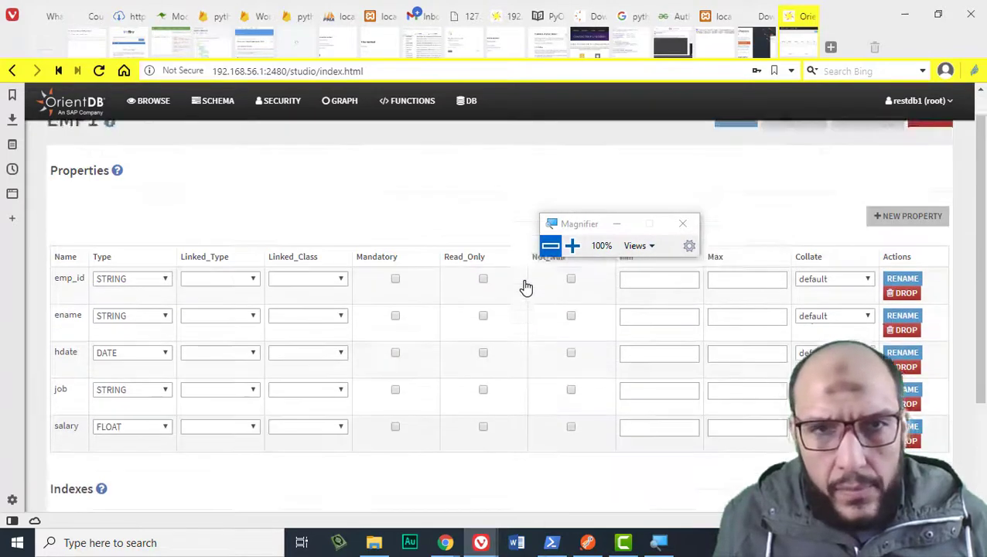
scroll(525, 288, up, 1)
click(213, 103)
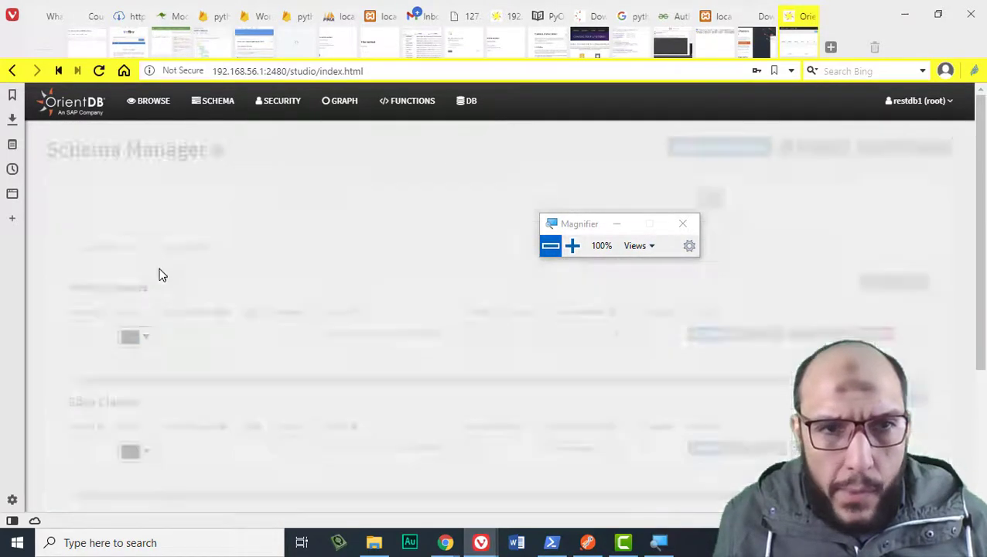
scroll(158, 274, down, 3)
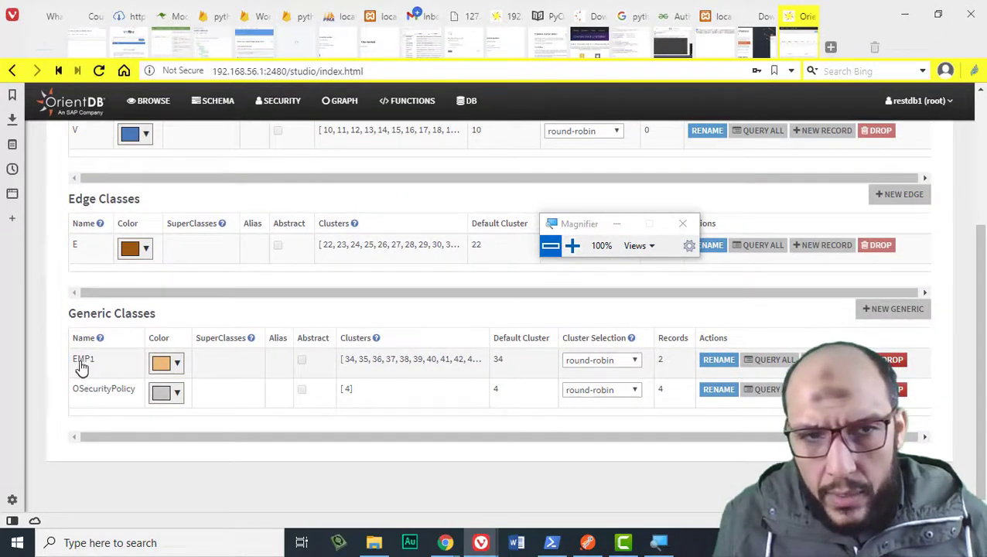
click(768, 360)
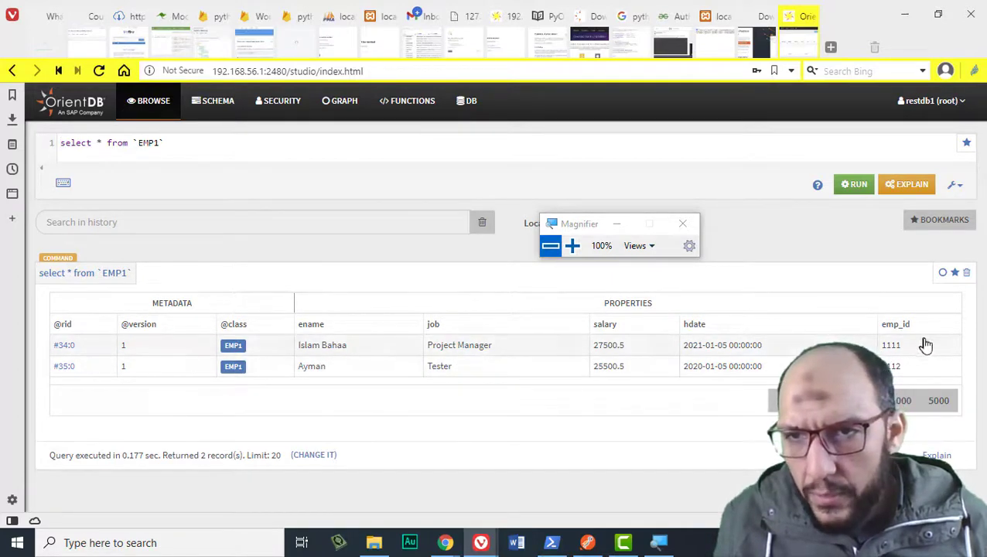
click(586, 545)
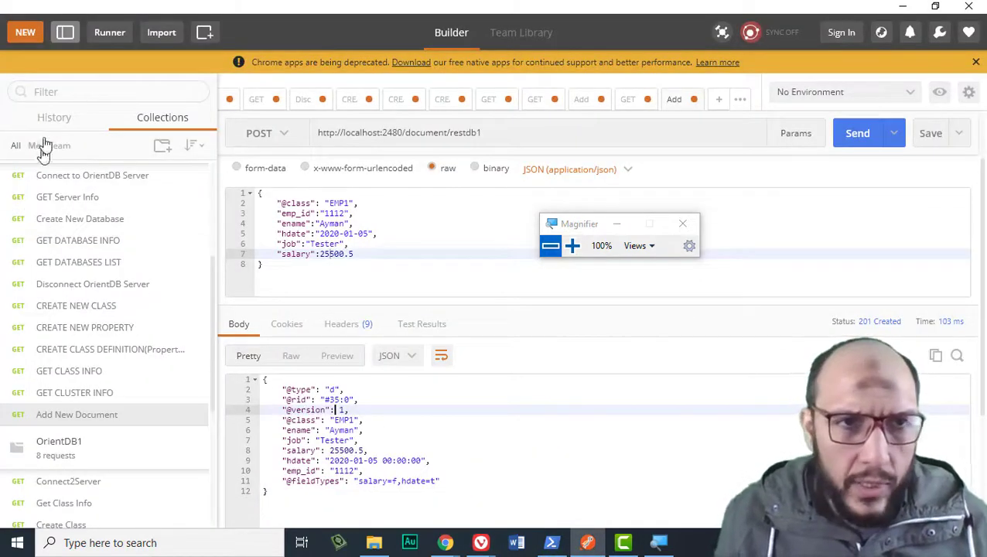
- Create a new basic request named 'Check Document if Exists' and save it in the OrientDB collection
click(24, 35)
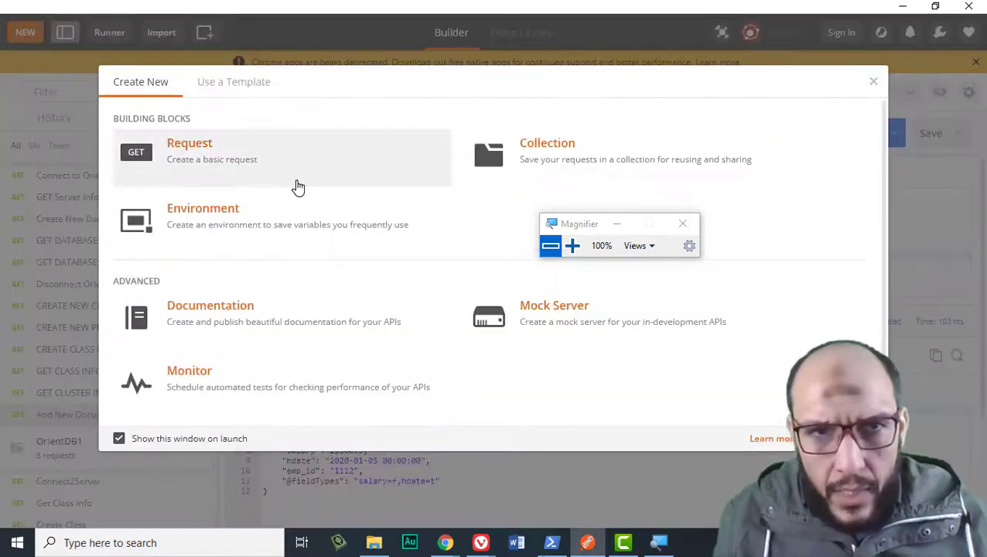
click(298, 188)
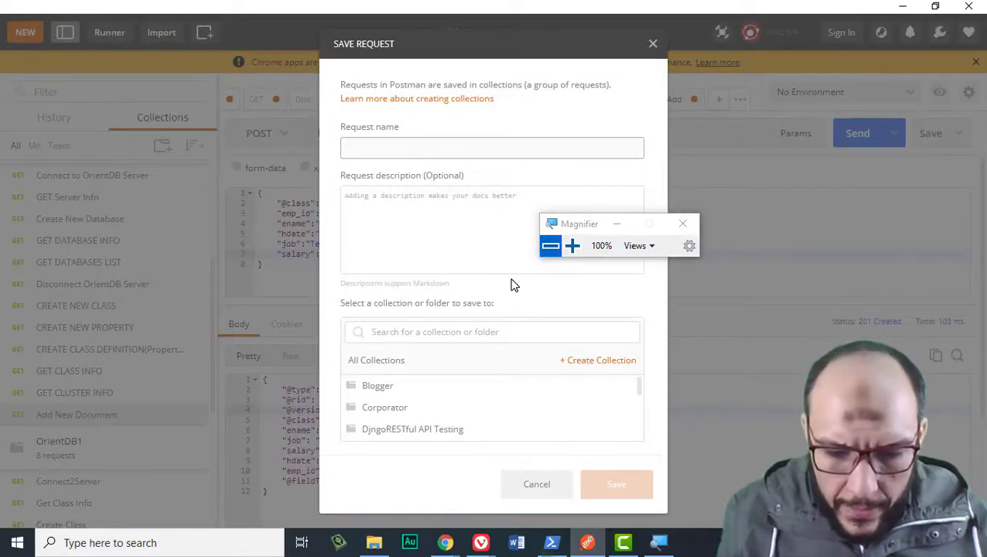
text(Check Document if Exists)
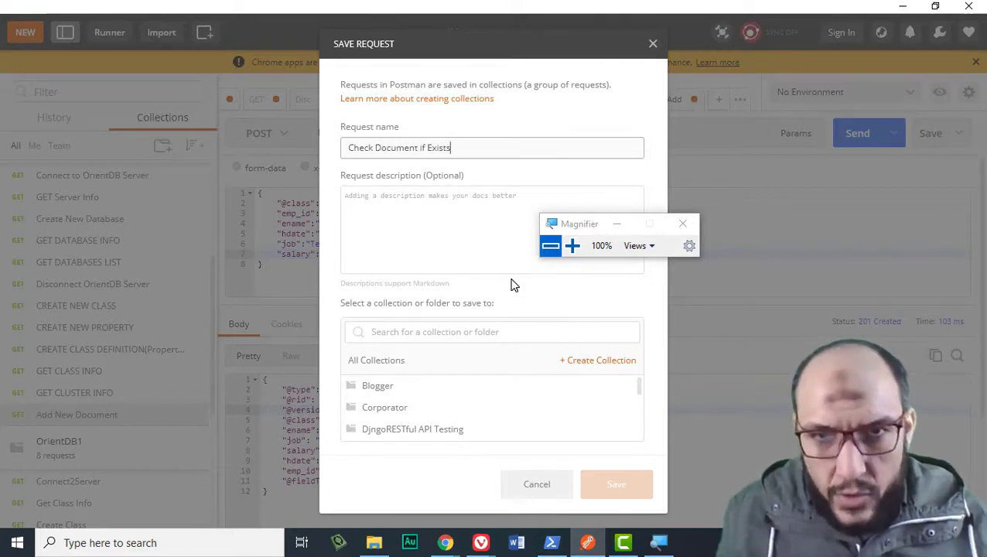
scroll(496, 420, down, 2)
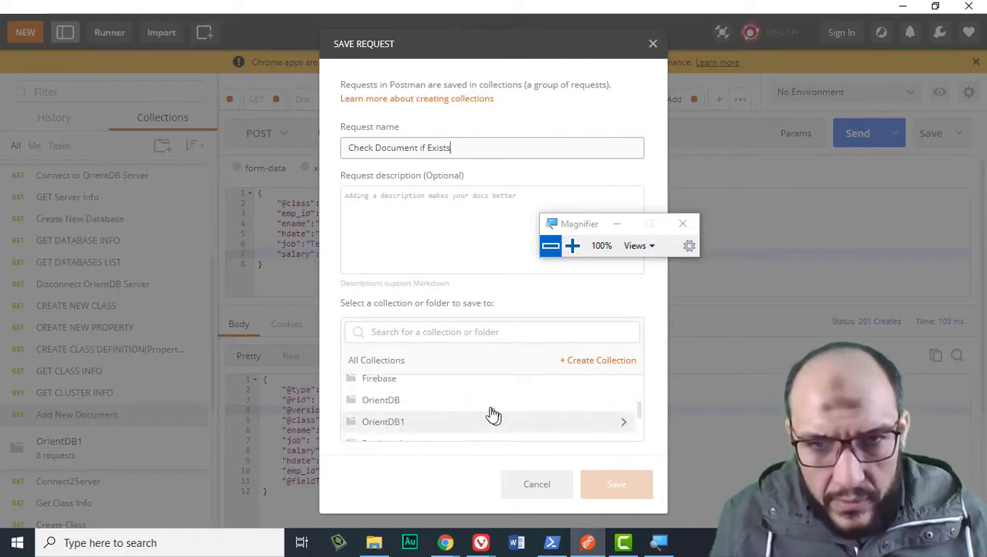
click(491, 415)
click(586, 489)
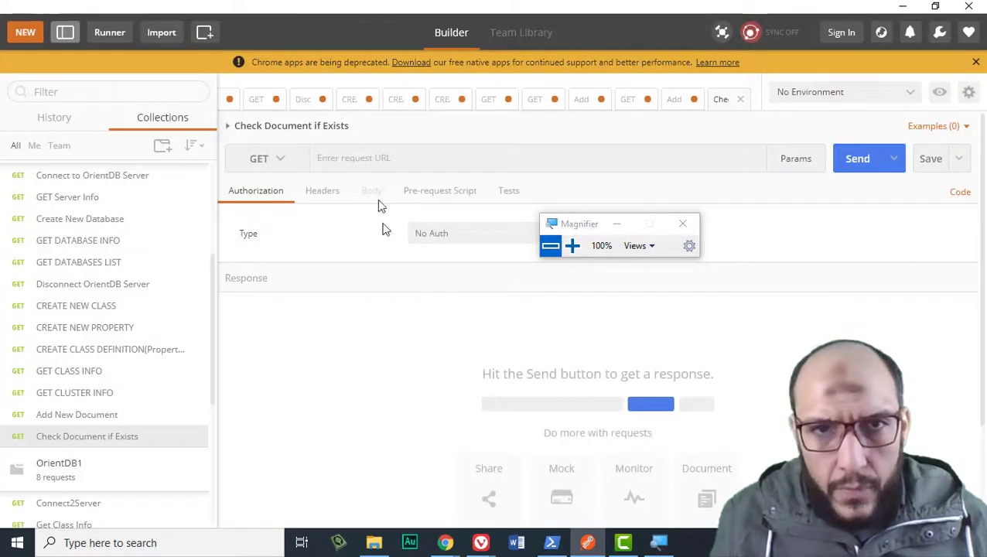
click(366, 161)
text(loca)
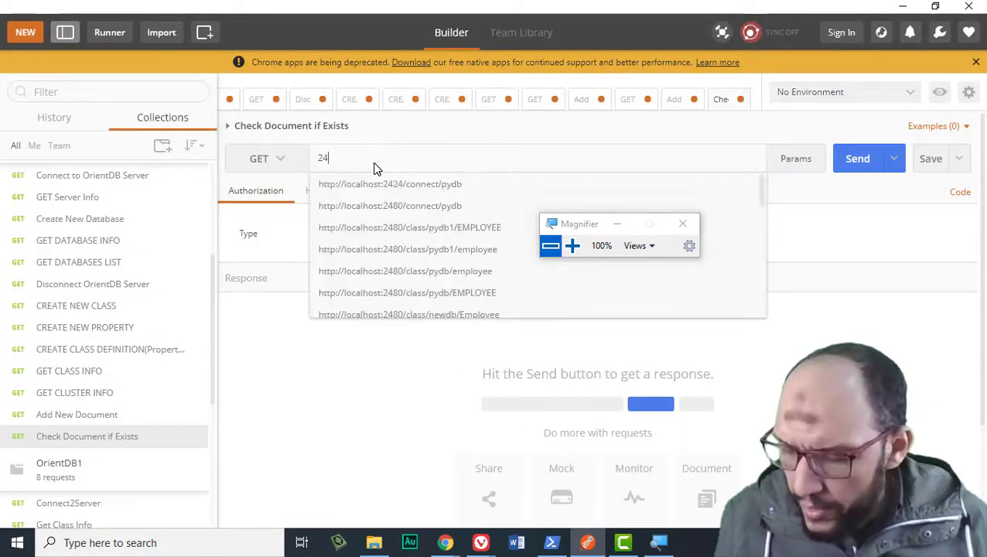
key(Down)
key(Return)
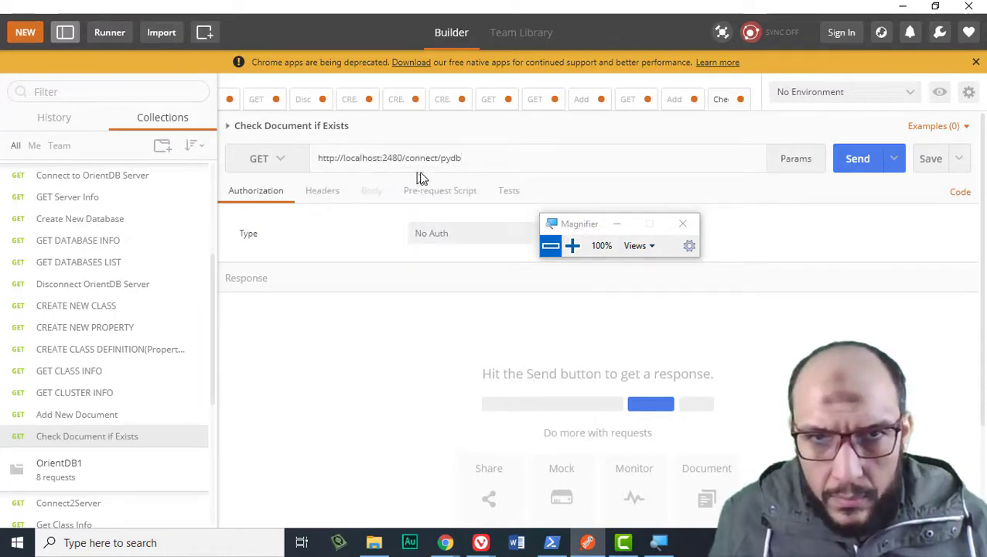
double_click(420, 159)
shift+click(457, 159)
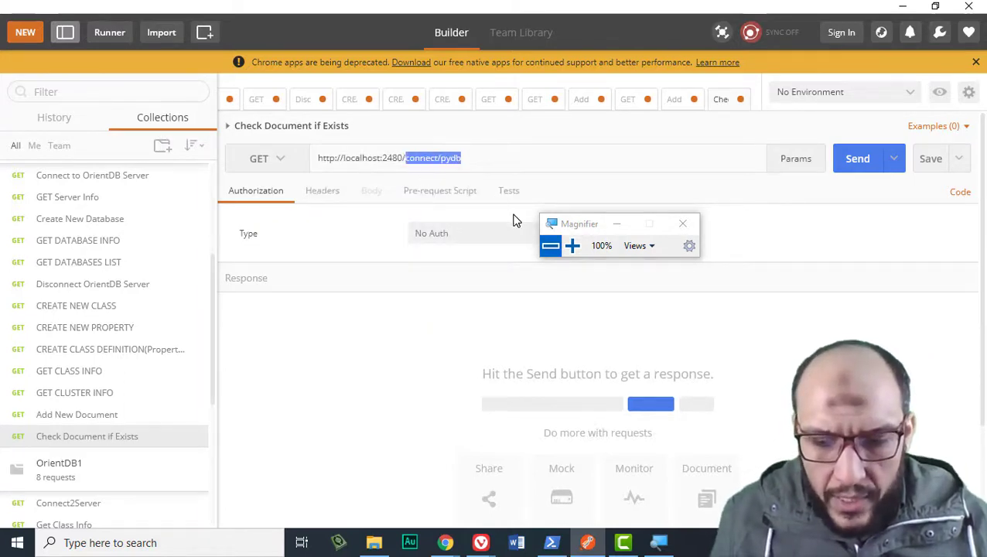
text(docum)
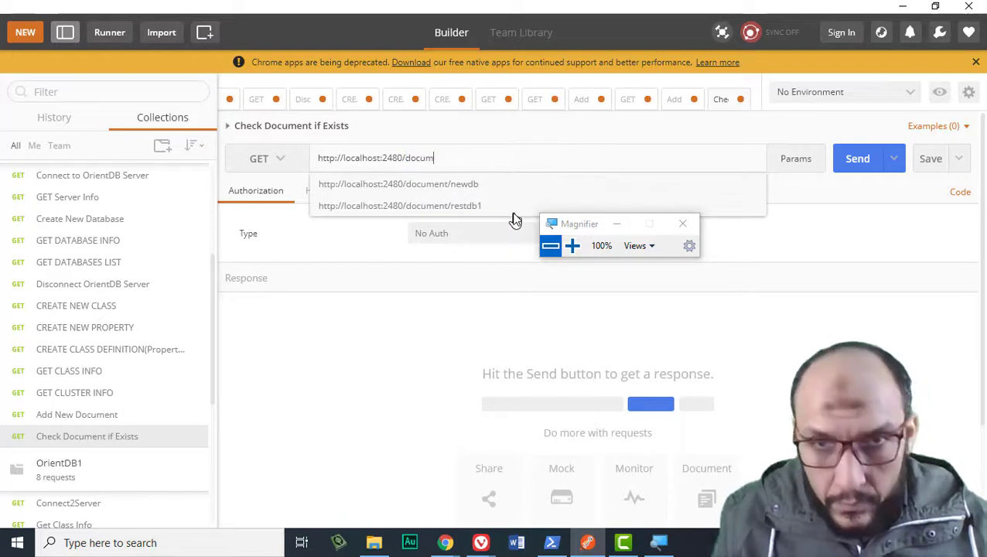
key(Down)
key(Down)
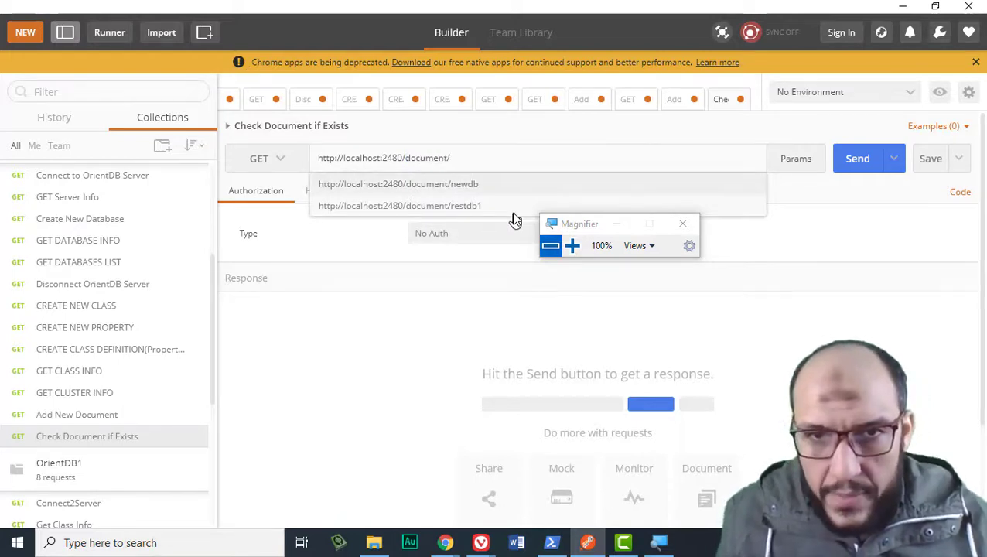
key(Return)
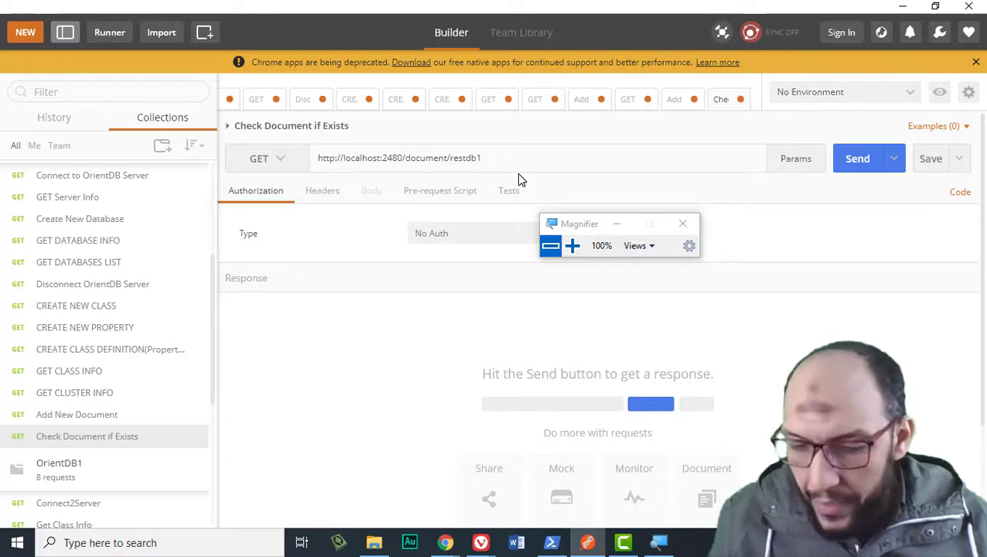
- Check the record ID in OrientDB Studio, append 35:0 to the URL and send the GET
key(alt+Tab)
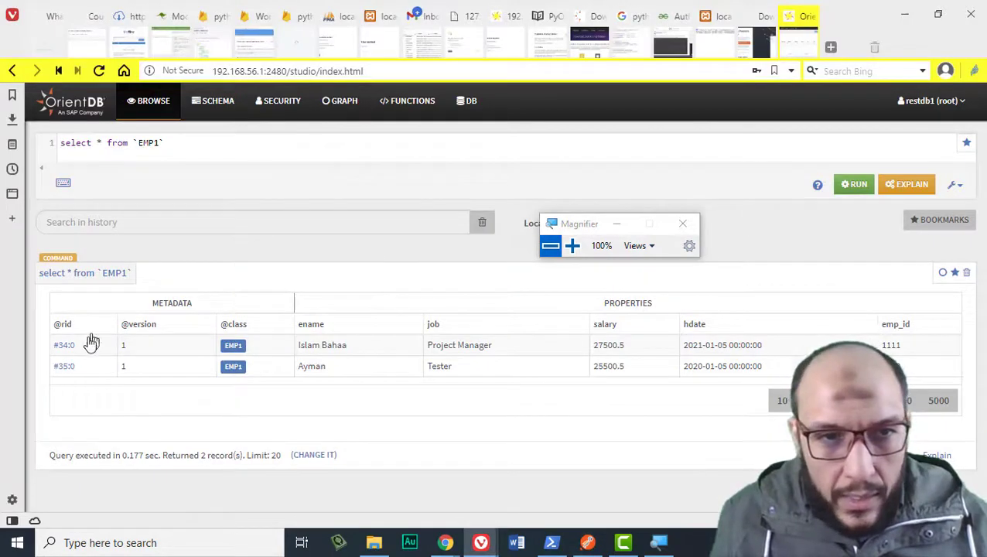
key(alt+Tab)
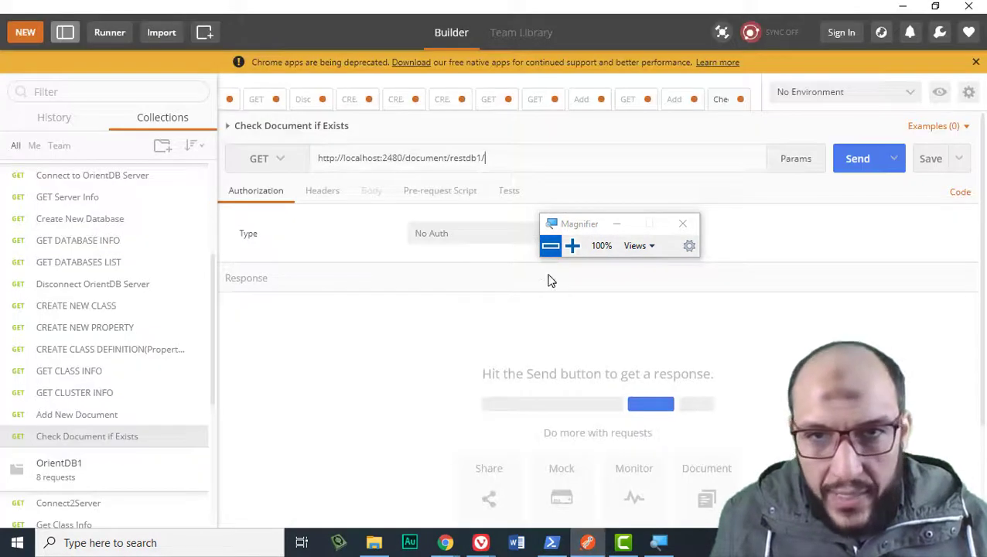
text(35:0)
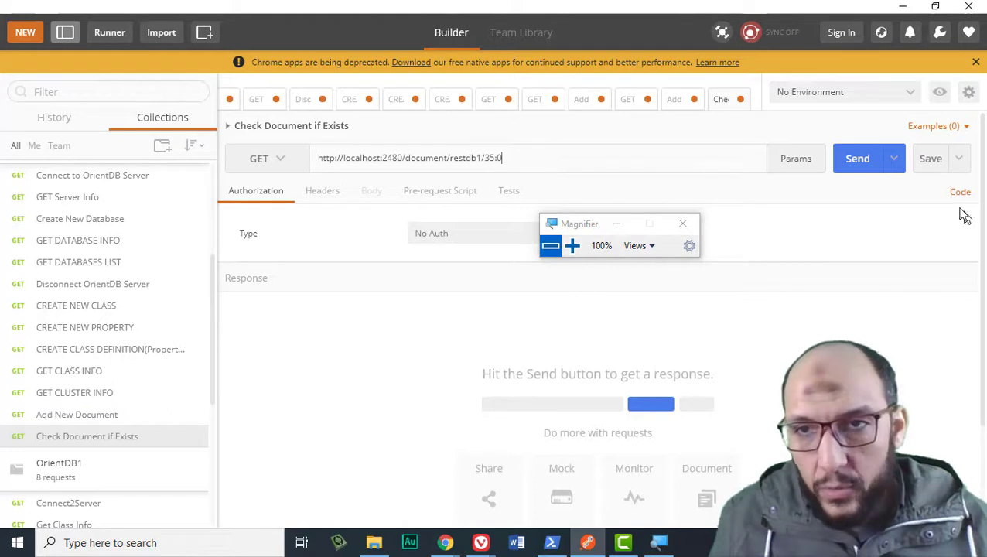
click(858, 164)
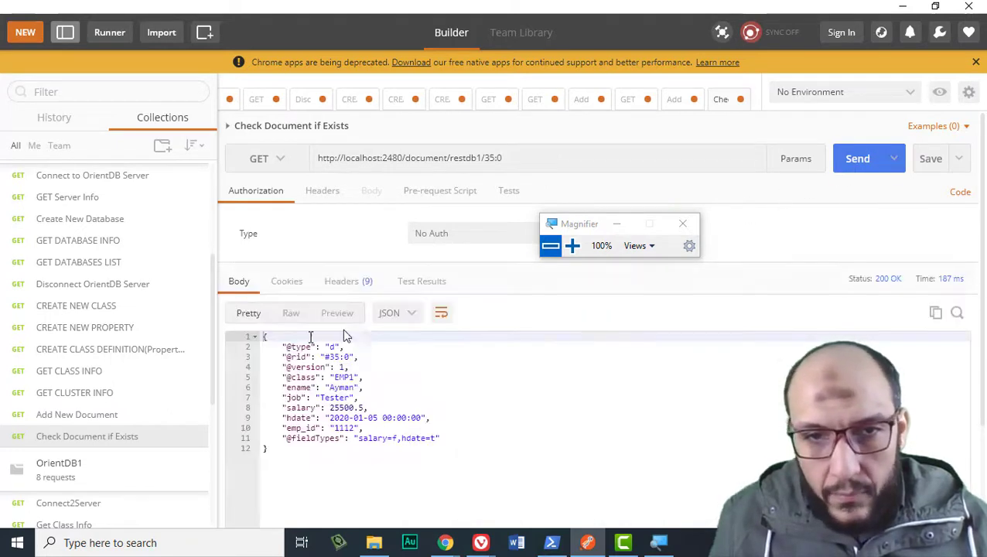
click(329, 356)
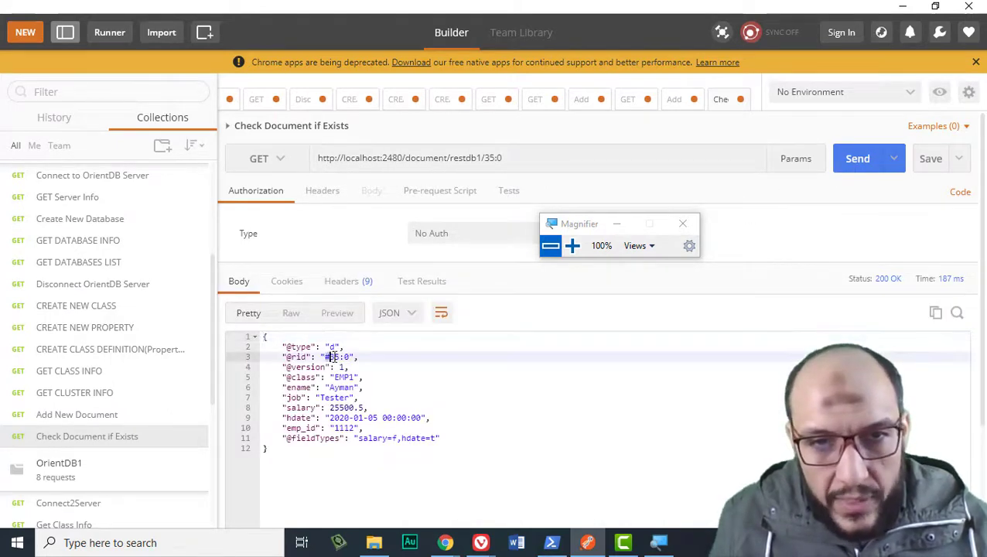
double_click(342, 387)
double_click(334, 397)
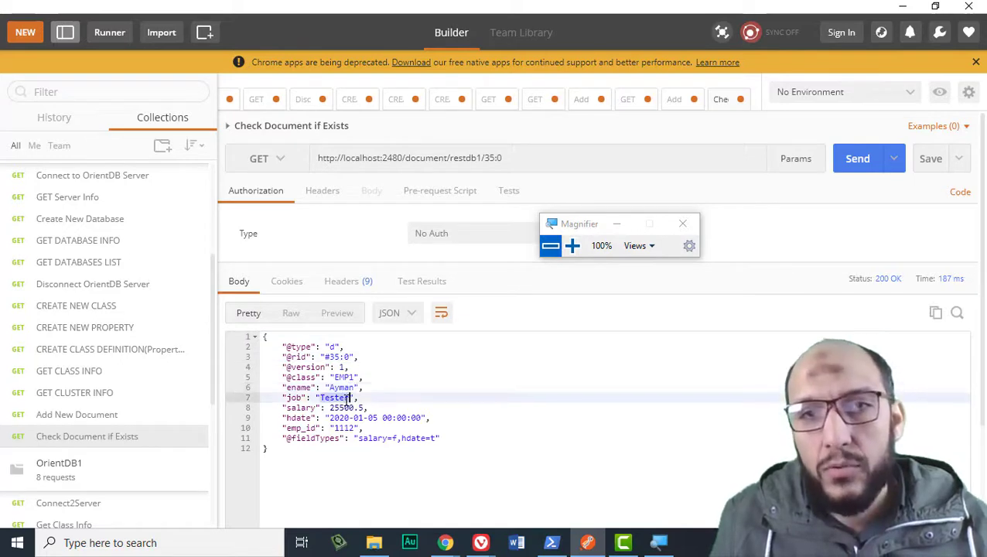
- Change the record ID to 34:0, resend, and select the whole JSON response body
double_click(489, 159)
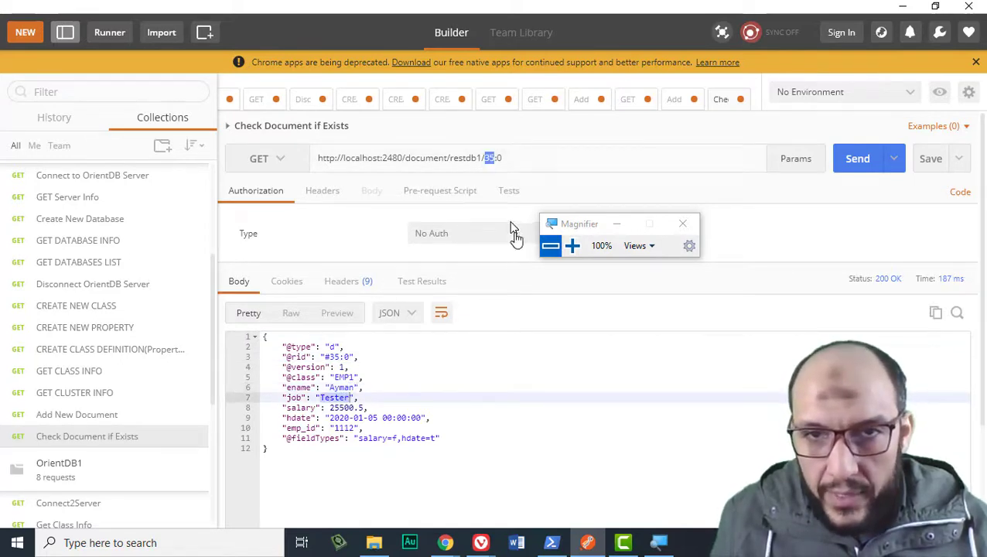
text(34)
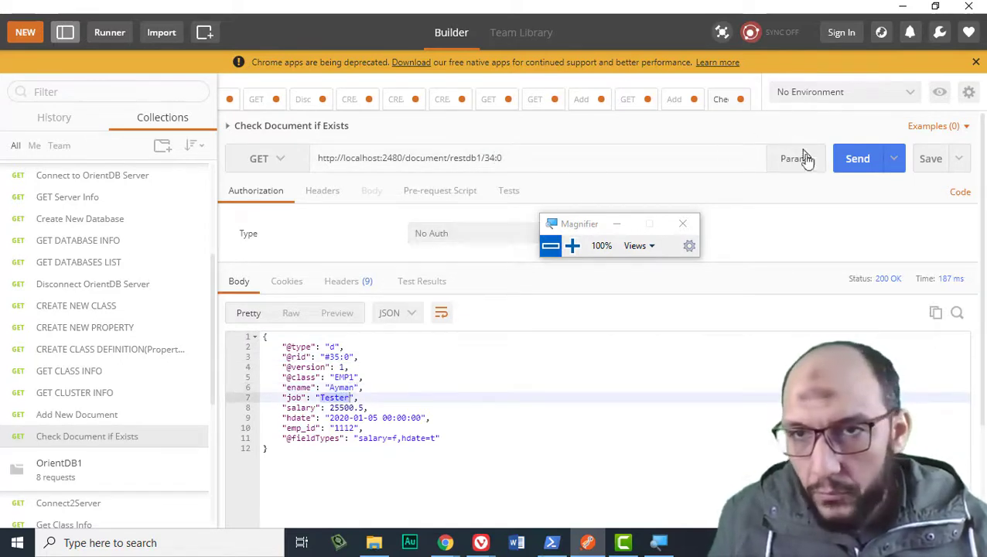
click(838, 159)
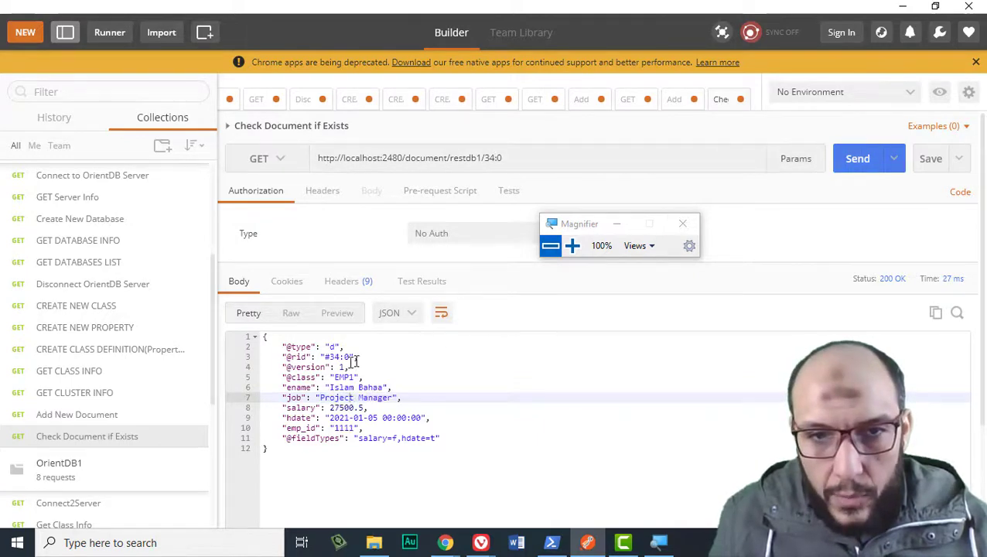
drag(329, 387, 384, 387)
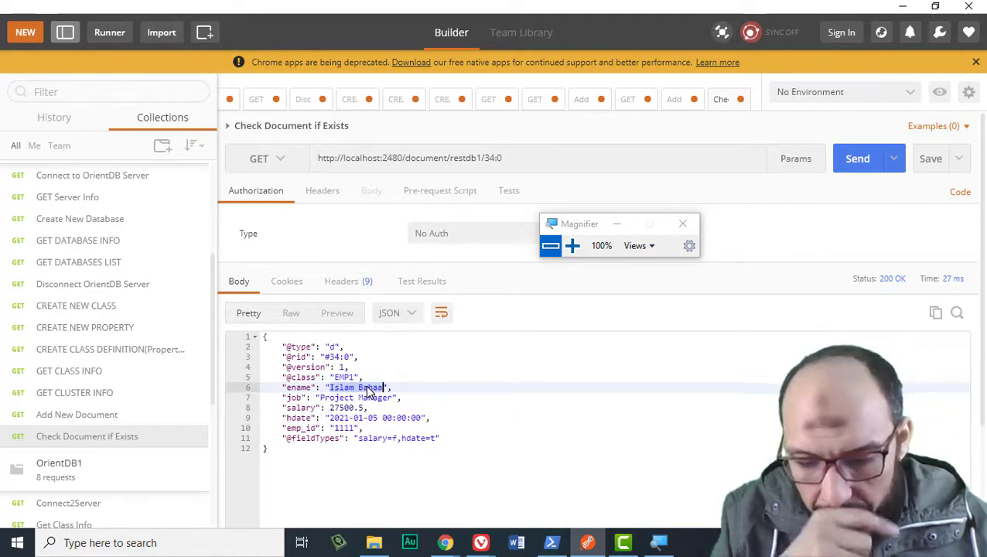
drag(354, 463, 211, 341)
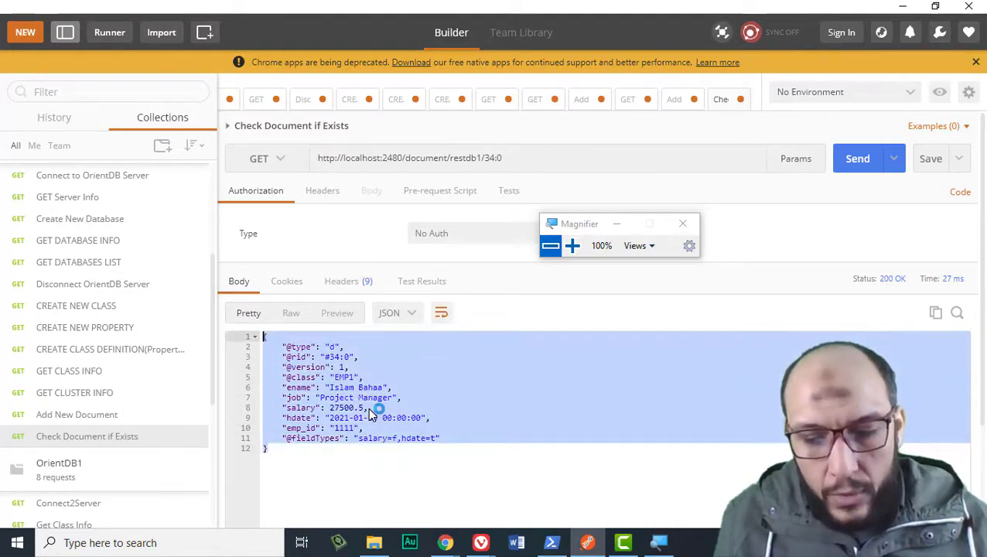
- Replace 'if Exists' with 'and Retrieve' so the request reads 'Check Document and Retrieve'
click(250, 130)
click(360, 125)
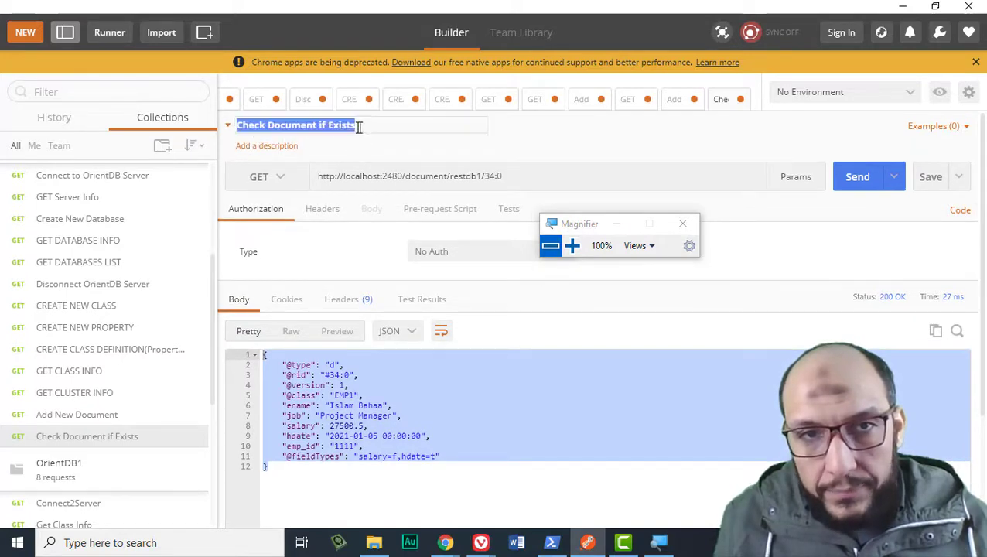
click(303, 129)
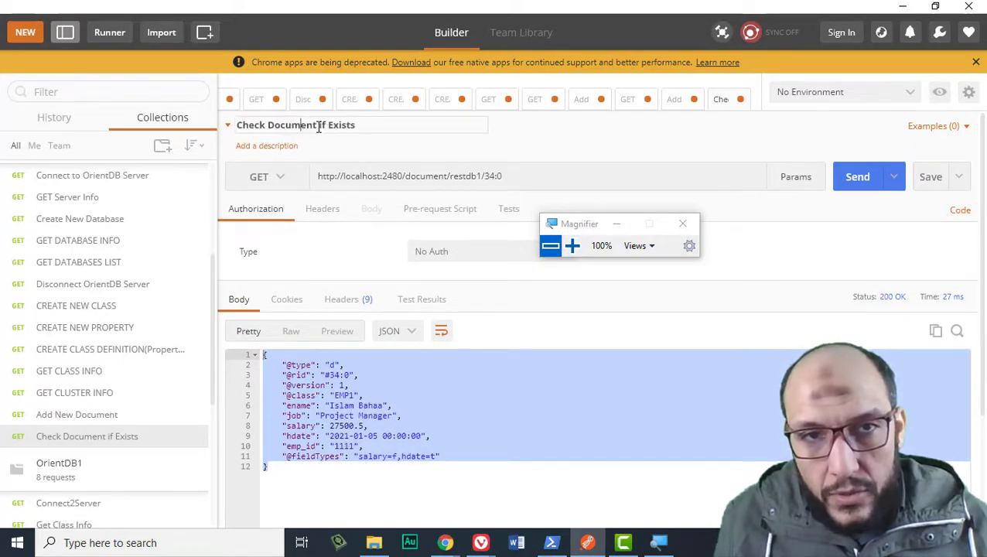
drag(321, 128, 410, 127)
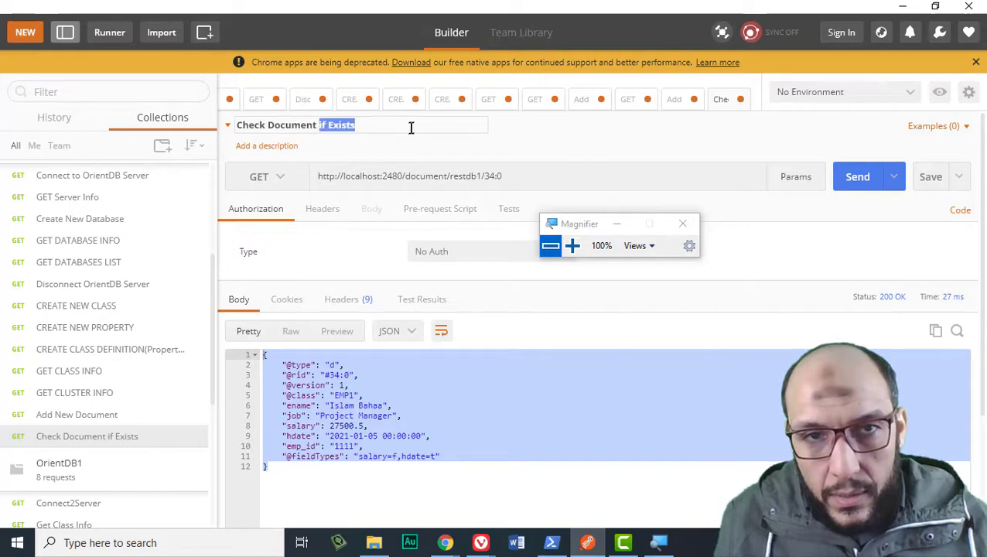
text(and)
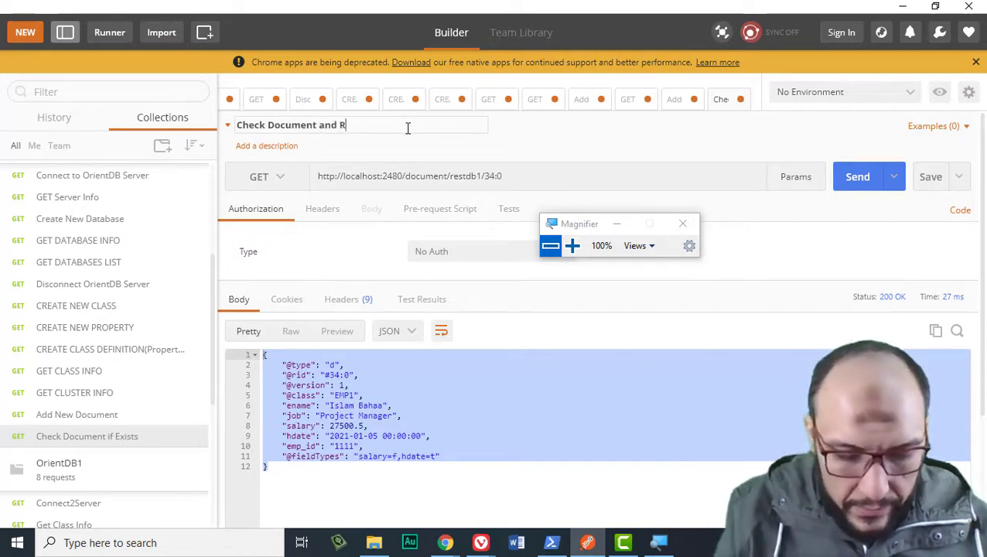
text( Retrieve)
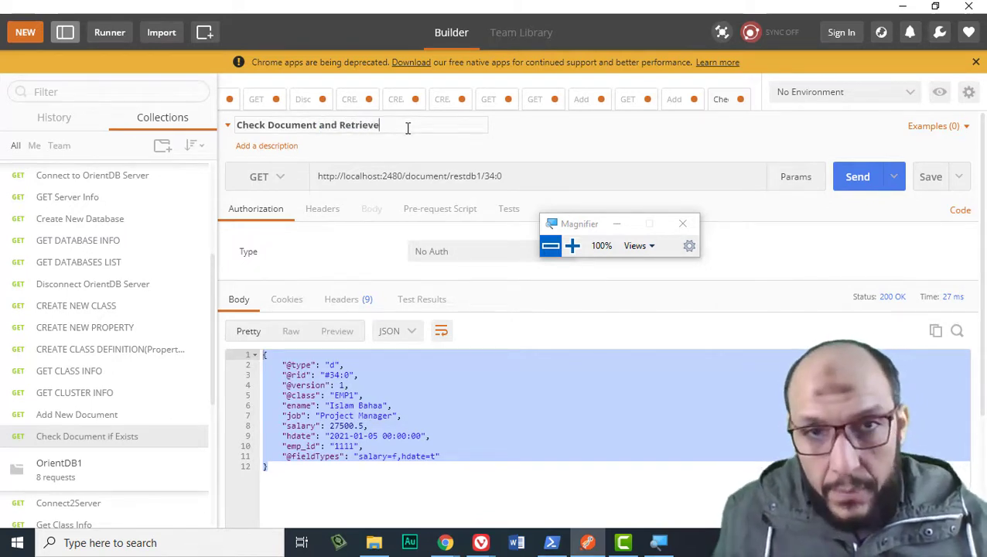
key(Return)
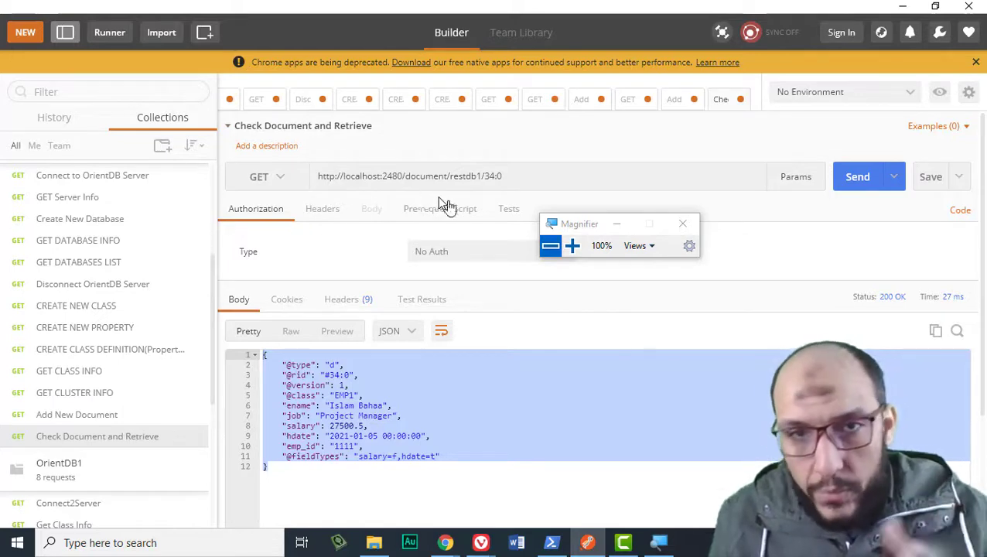
click(398, 392)
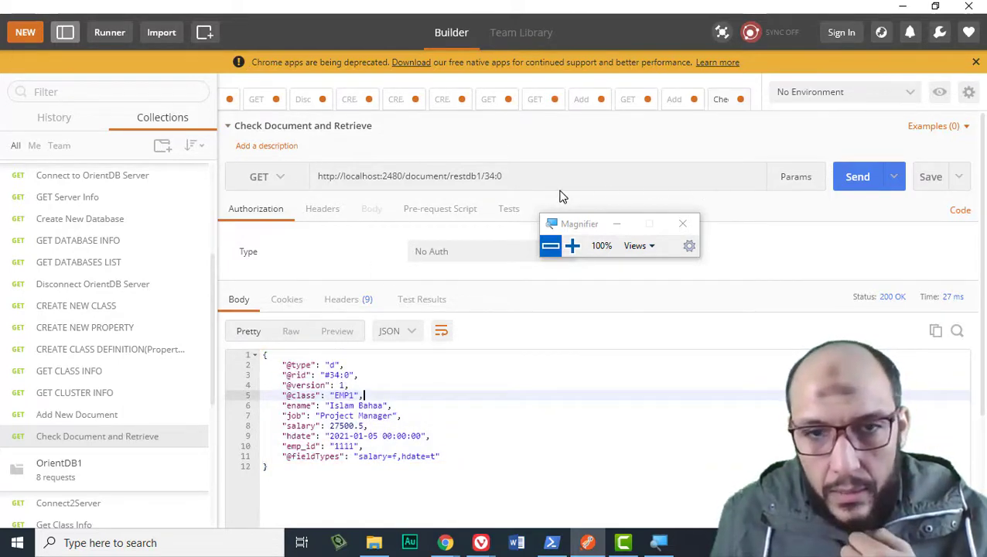
- Switch the method to HEAD and send it for 34:0 (204) and 34:1 (404)
click(278, 176)
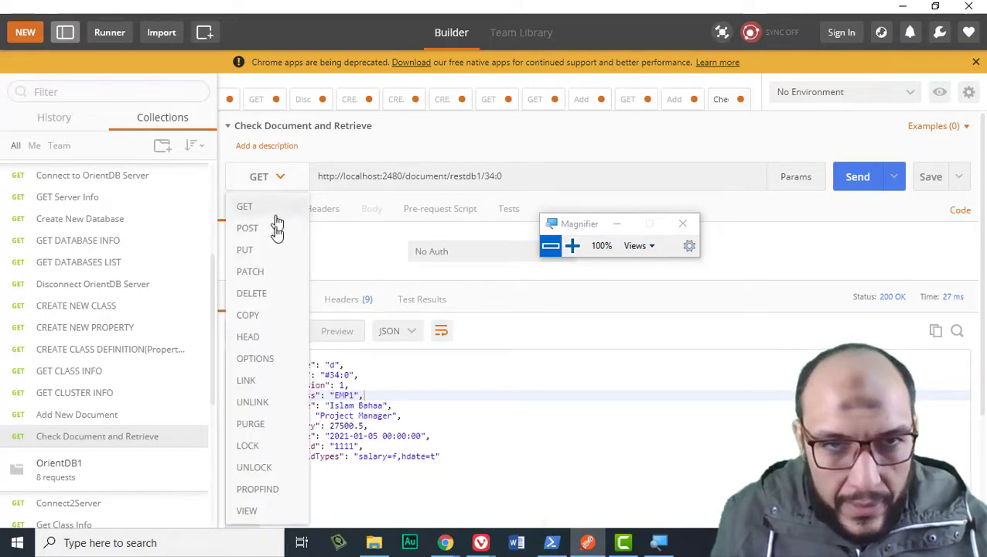
click(263, 338)
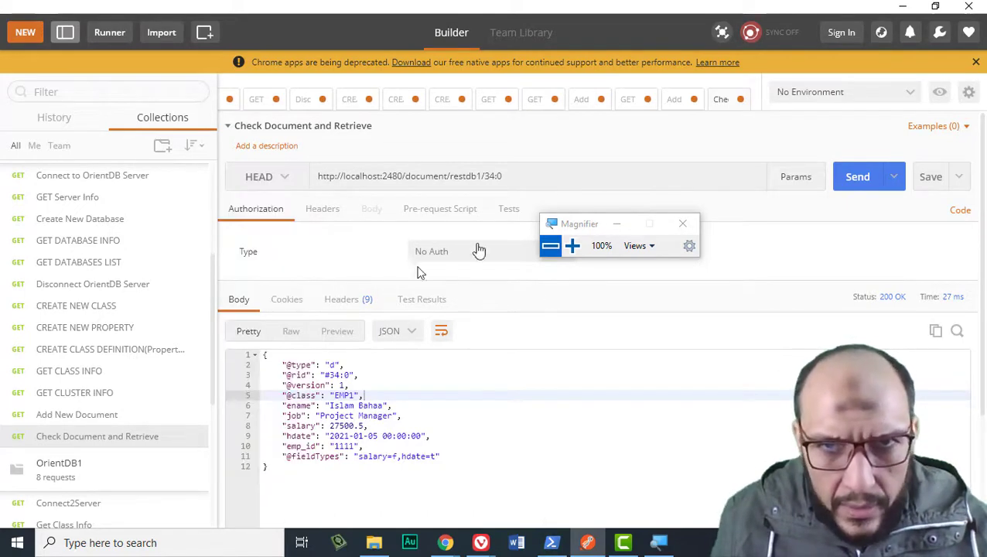
click(856, 178)
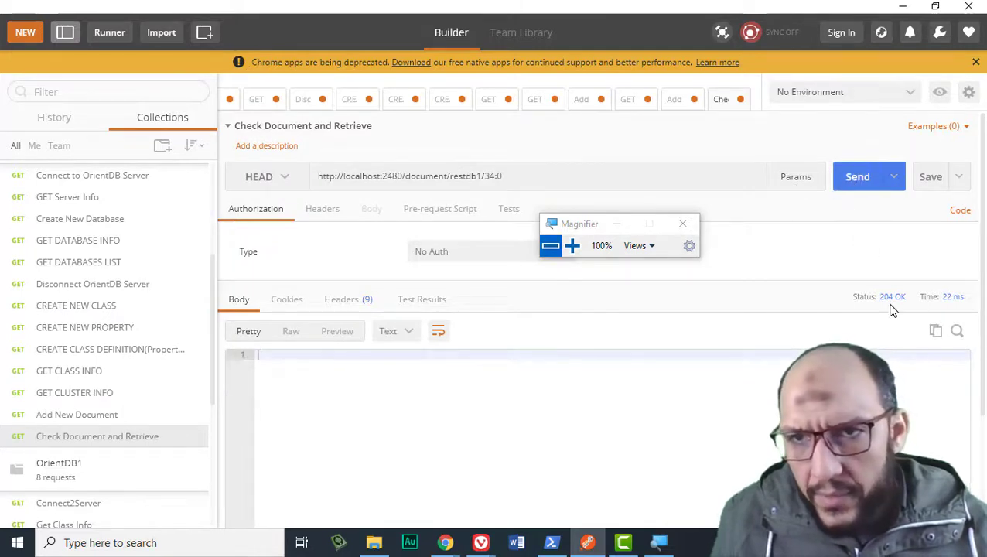
click(544, 187)
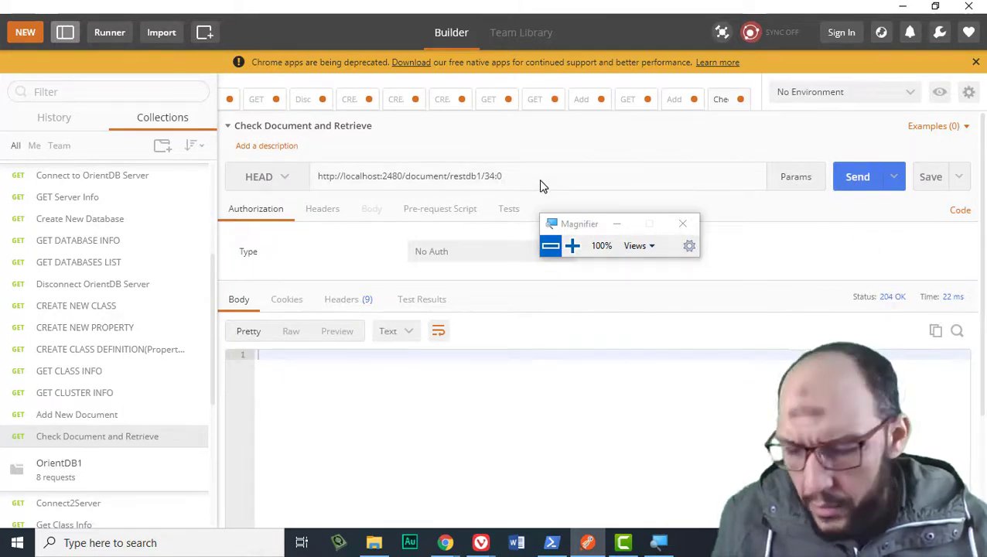
key(BackSpace)
text(1)
click(854, 179)
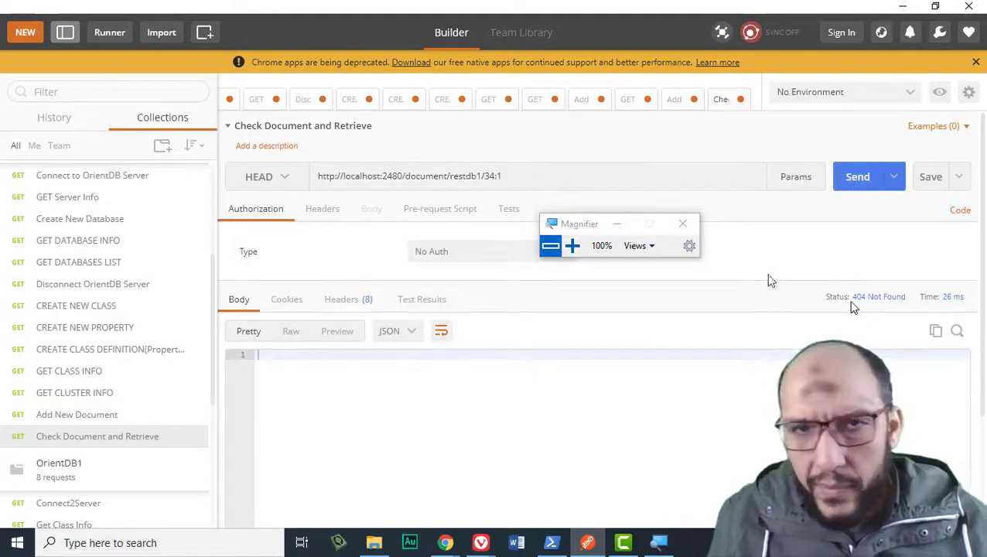
- Restore the record ID to 34:0 and resend the HEAD request
click(517, 187)
key(BackSpace)
text(0)
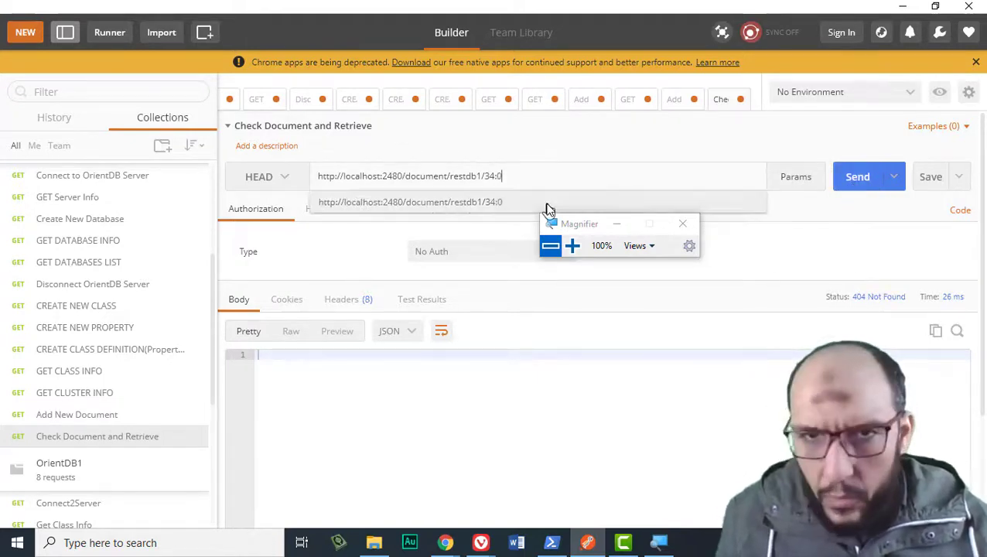
click(856, 183)
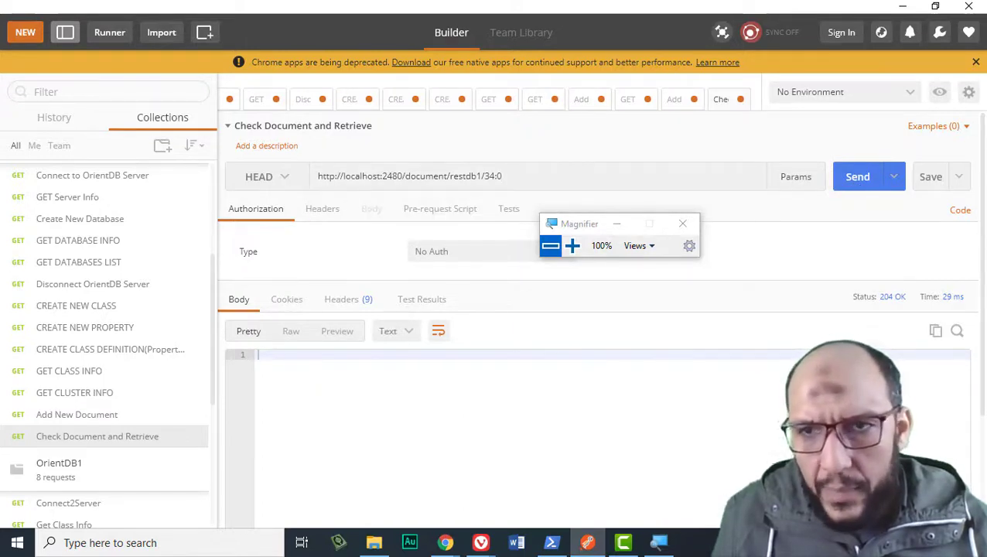
click(276, 176)
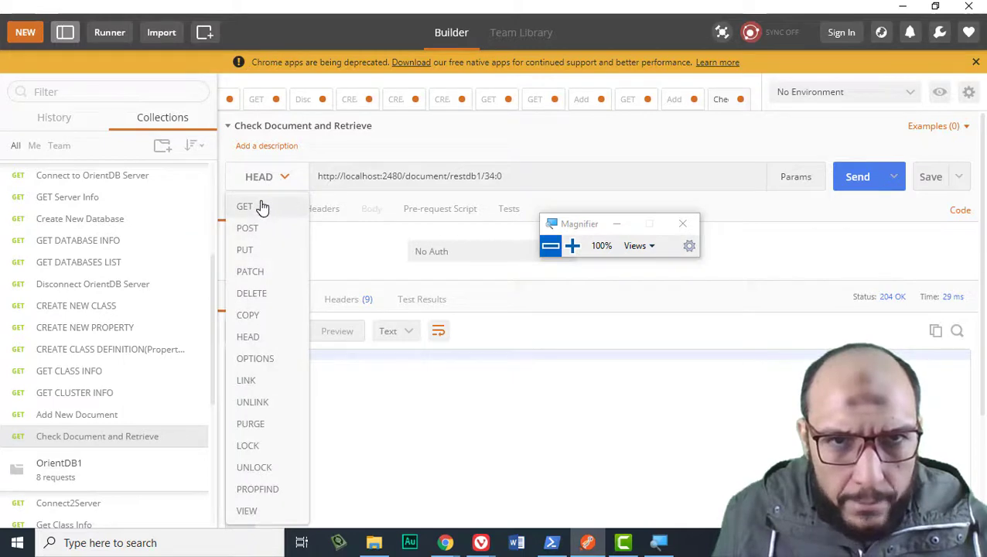
- Switch back to GET and send it for 34:0, then for 34:1, which returns 404 Not Found
click(244, 206)
click(856, 183)
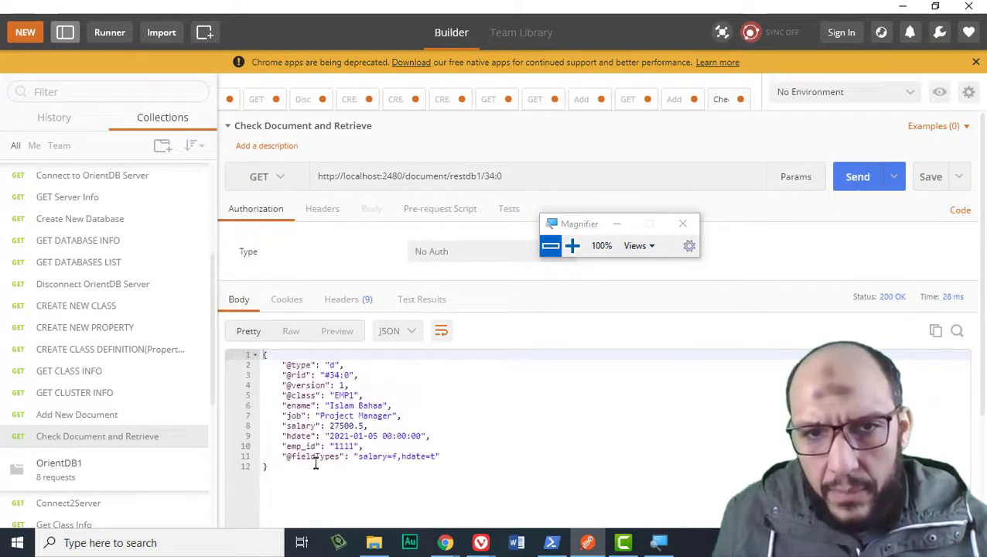
click(507, 181)
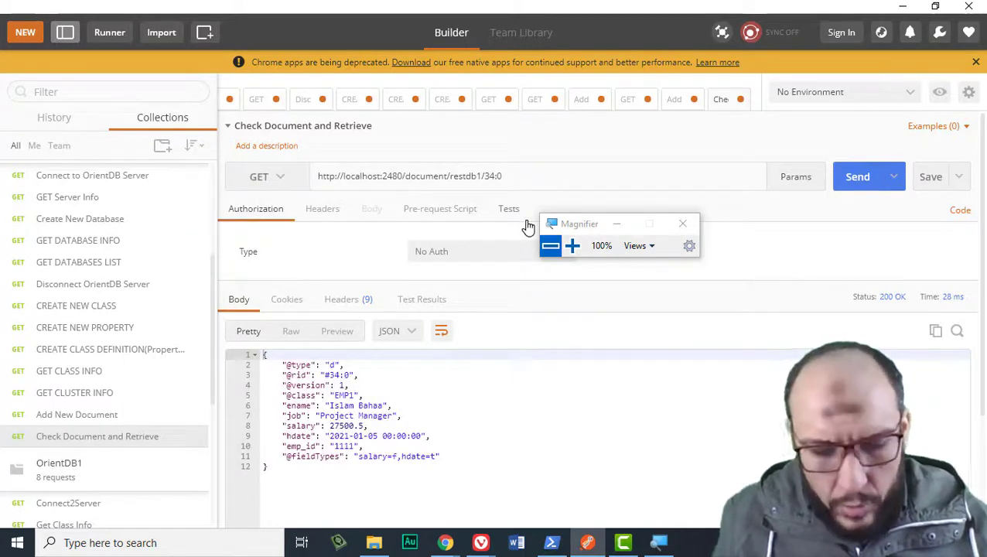
key(BackSpace)
text(1)
click(885, 174)
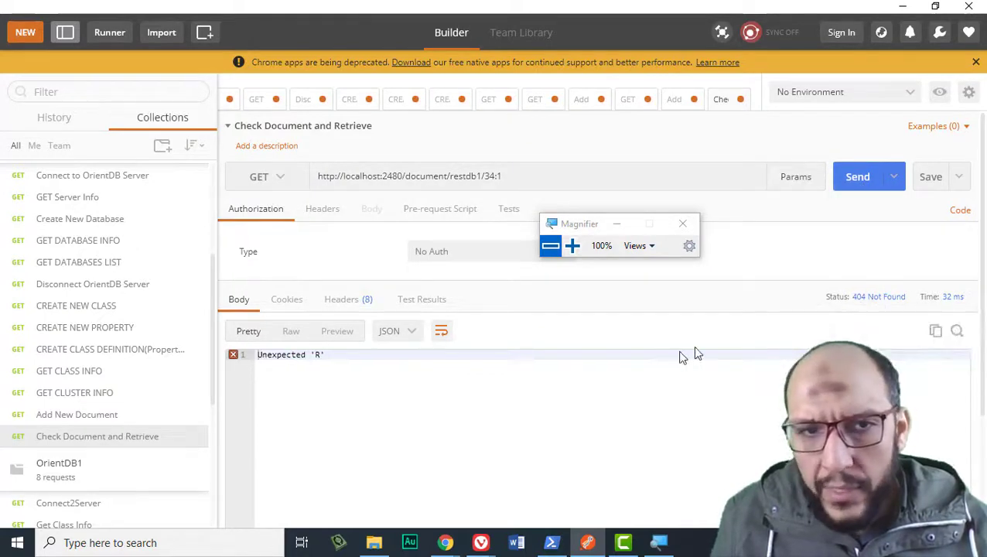
- Restore the URL to record 34:0 and resend the GET
click(530, 177)
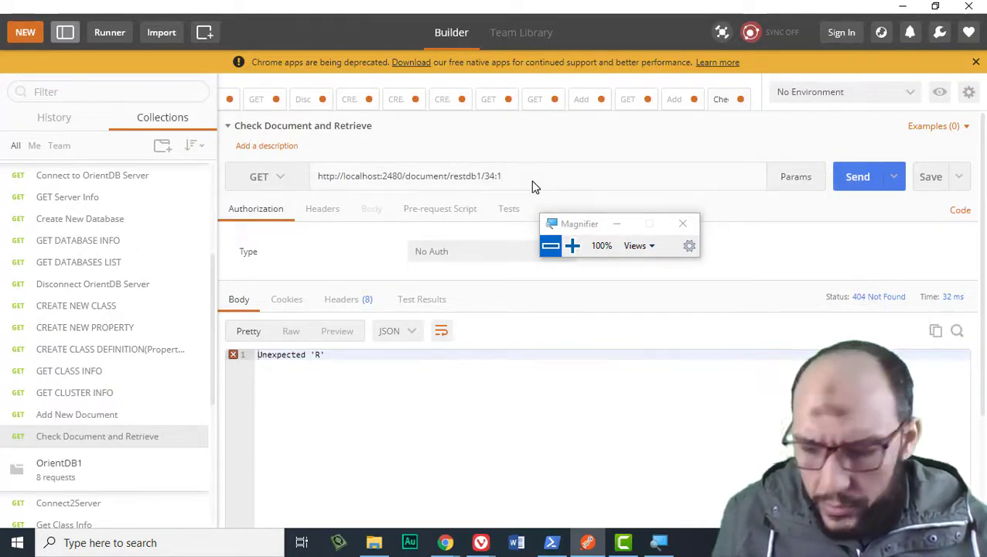
key(BackSpace)
text(0)
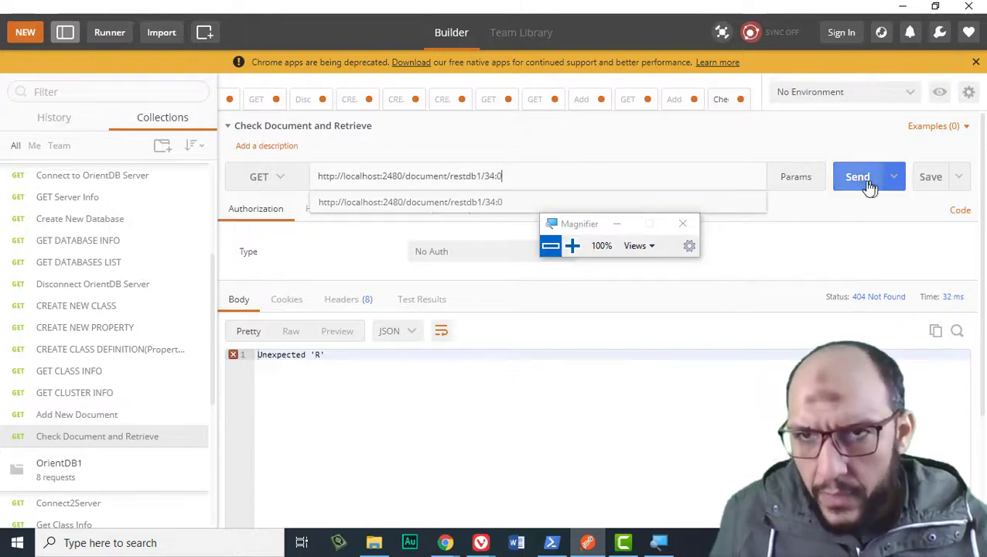
click(865, 186)
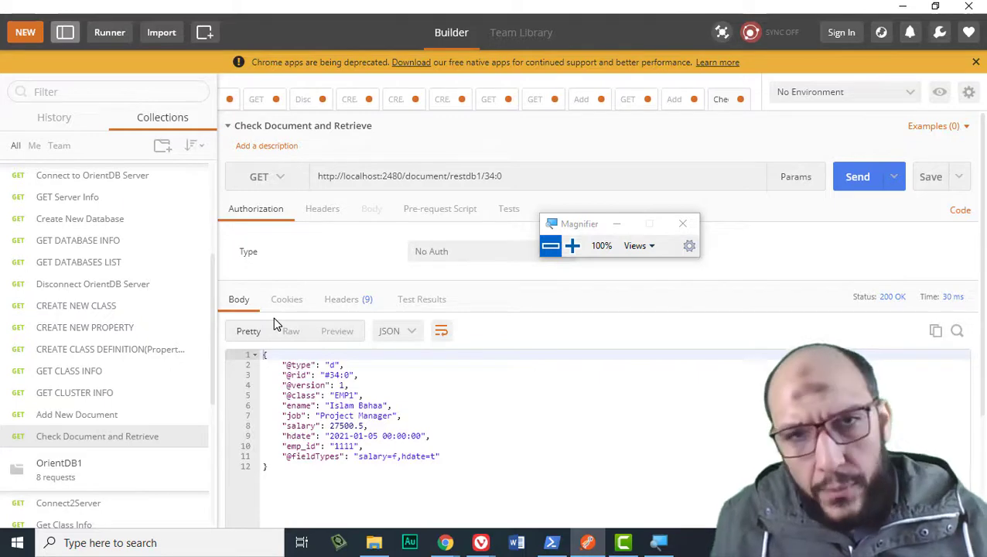
- Re-run GET CLUSTER INFO, pass through Check Document and Retrieve, and land on Add New Document
click(91, 394)
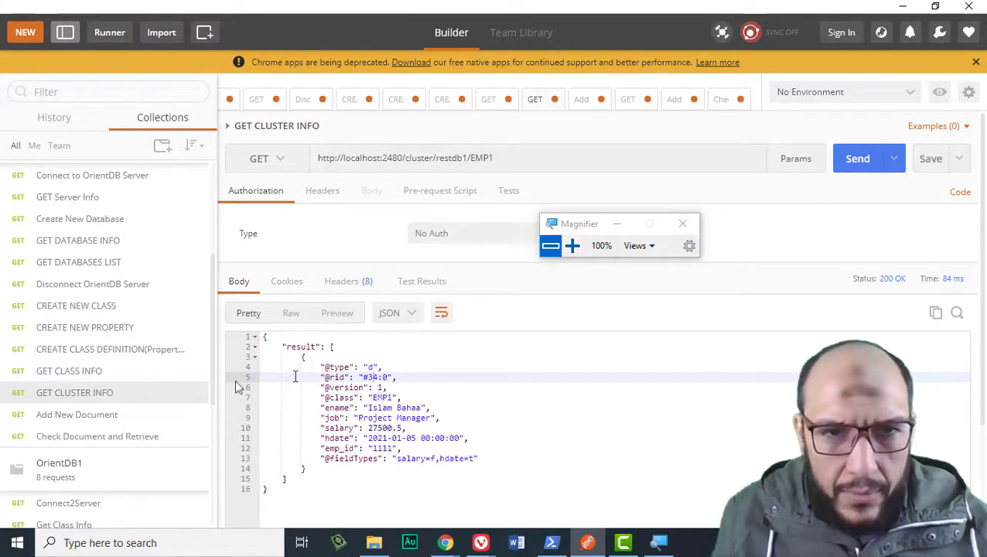
click(861, 157)
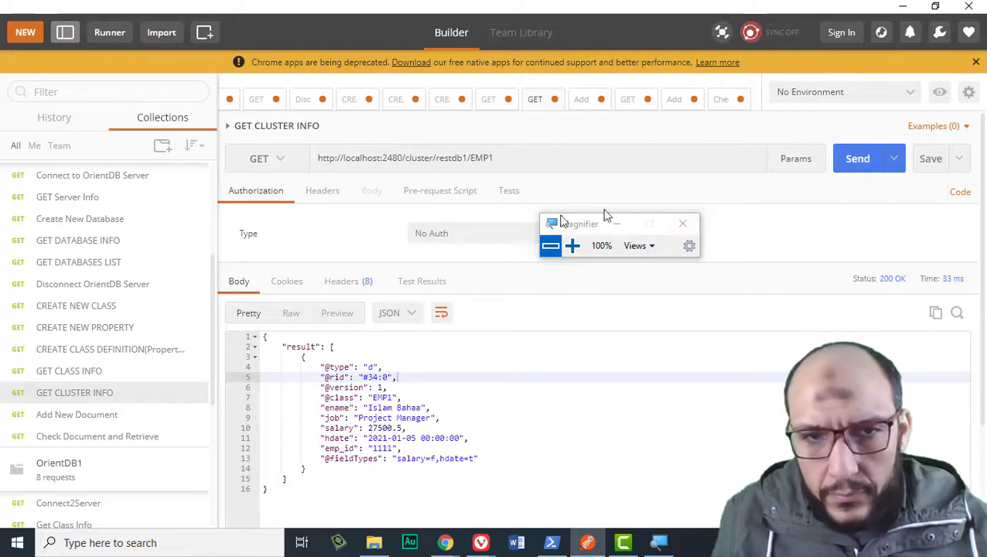
click(77, 420)
click(83, 439)
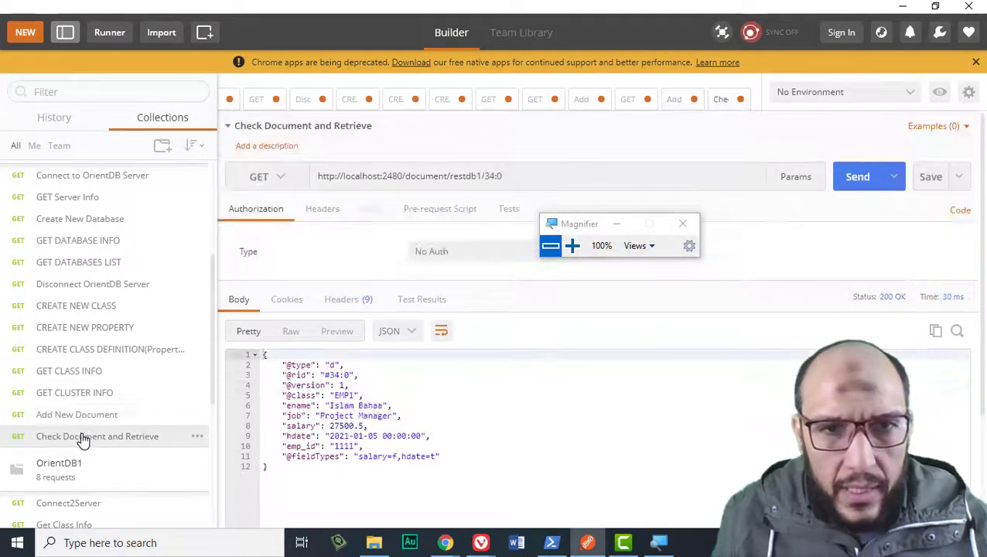
click(83, 416)
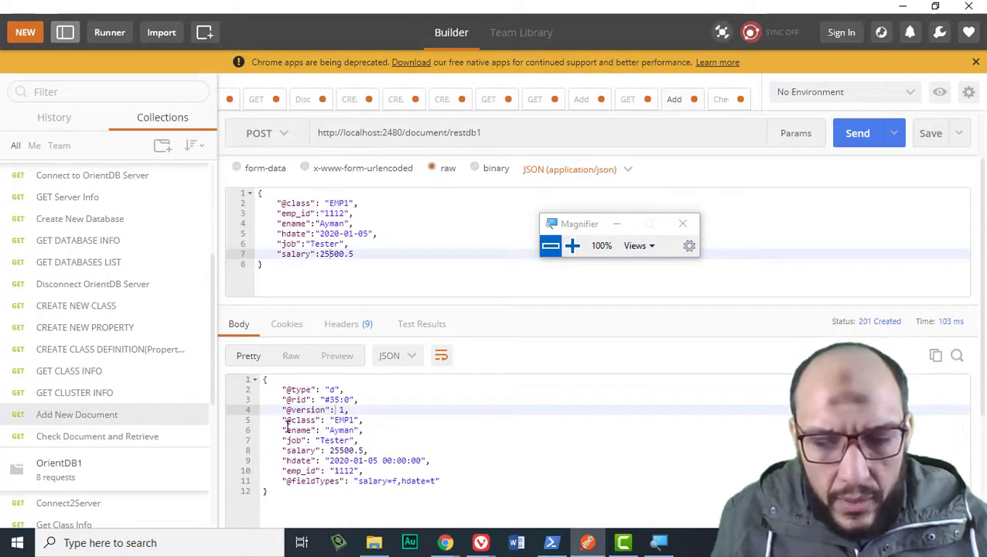